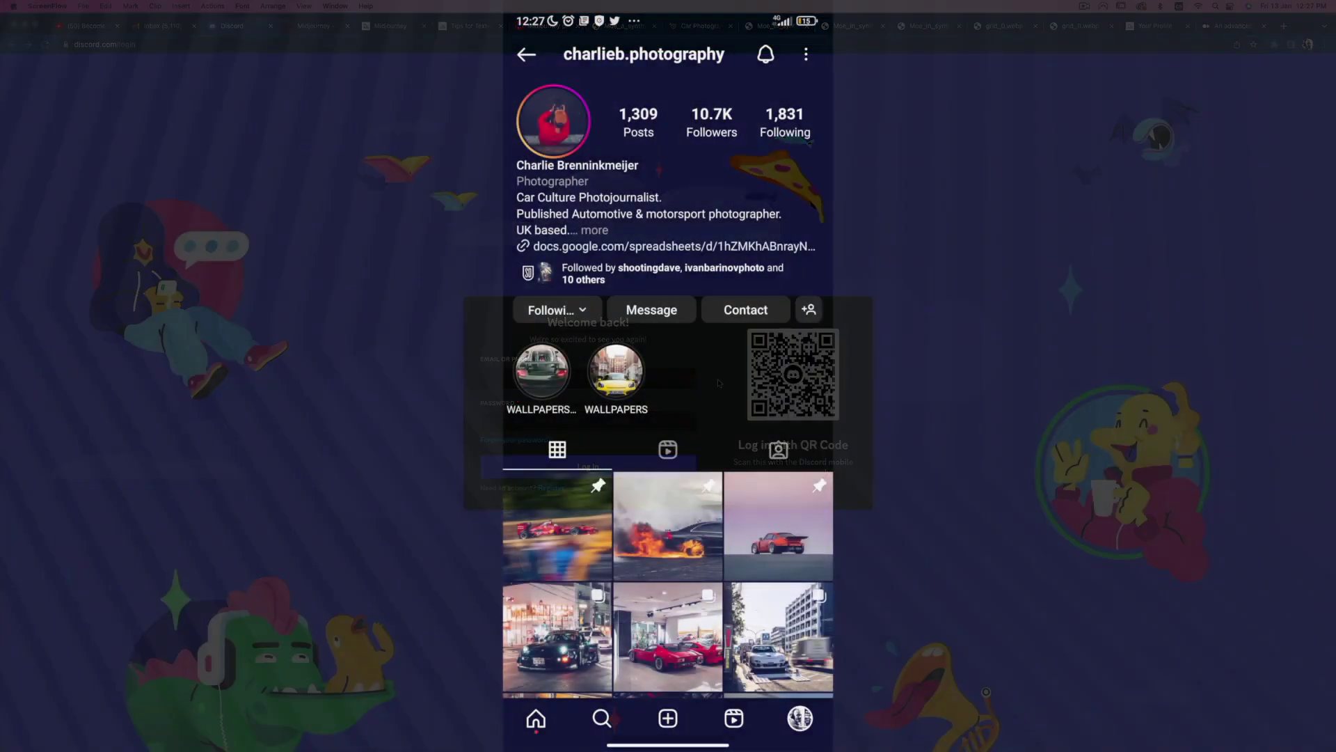
Step: Scroll down on the Discord login page
{"action": "scroll", "coordinate": [668, 403], "scroll_direction": "down", "scroll_amount": 5}
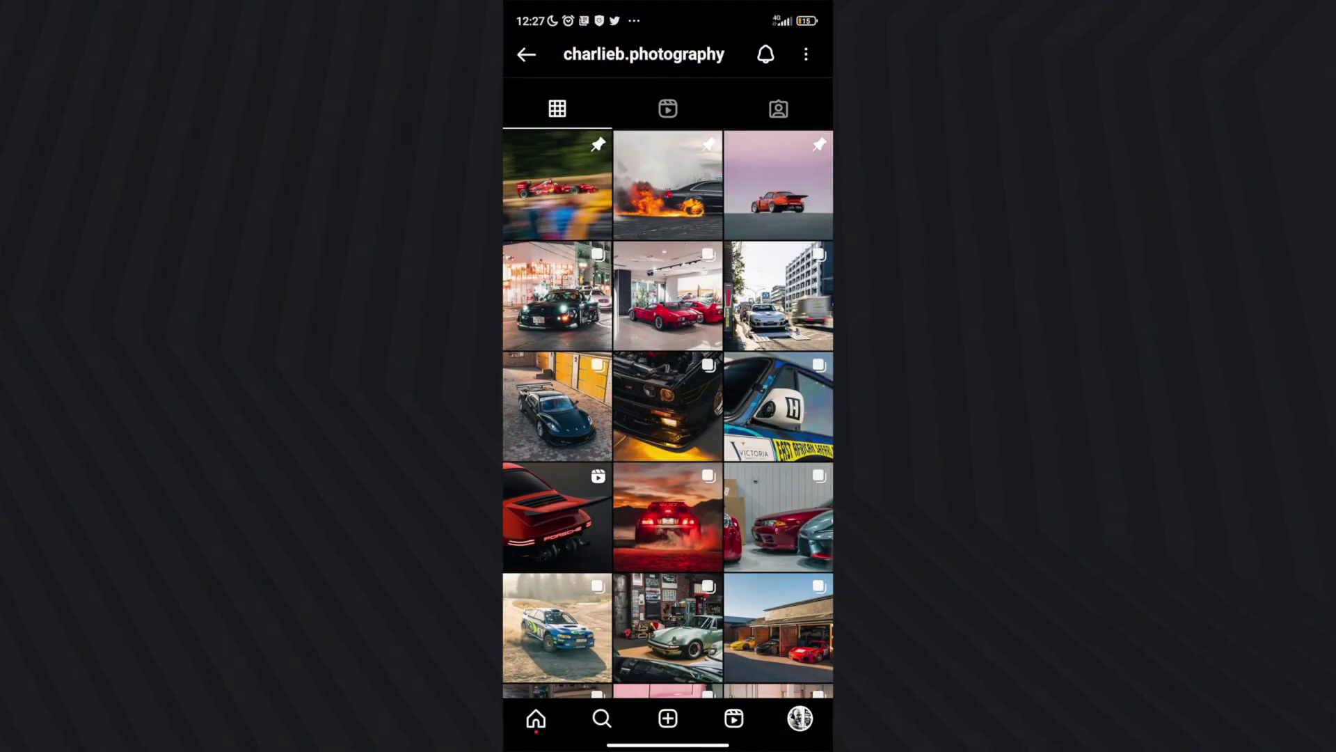
Step: Open the night black-car post and swipe through all six of its photos
{"action": "scroll", "coordinate": [668, 403], "scroll_direction": "up", "scroll_amount": 1}
{"action": "left_click", "coordinate": [557, 363]}
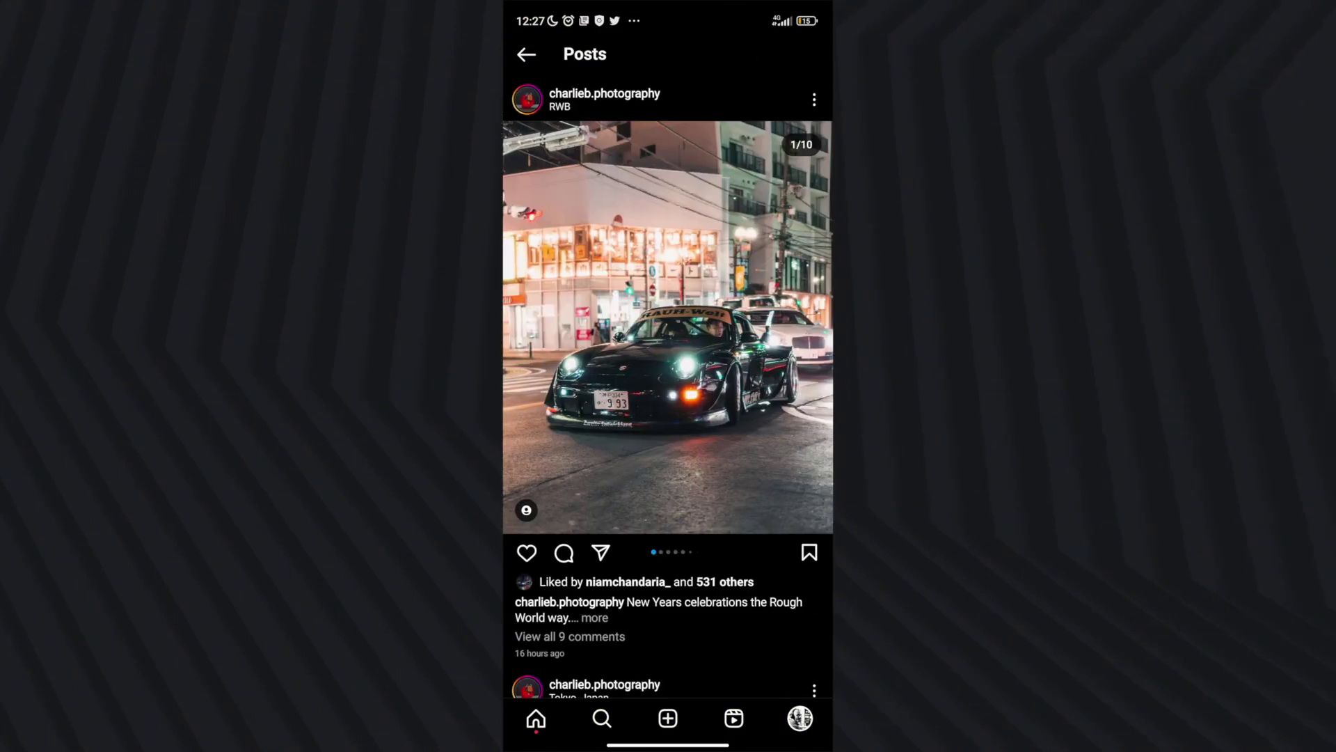
{"action": "left_click_drag", "start_coordinate": [766, 327], "coordinate": [557, 327]}
{"action": "left_click_drag", "start_coordinate": [765, 327], "coordinate": [557, 327]}
{"action": "left_click_drag", "start_coordinate": [766, 327], "coordinate": [557, 327]}
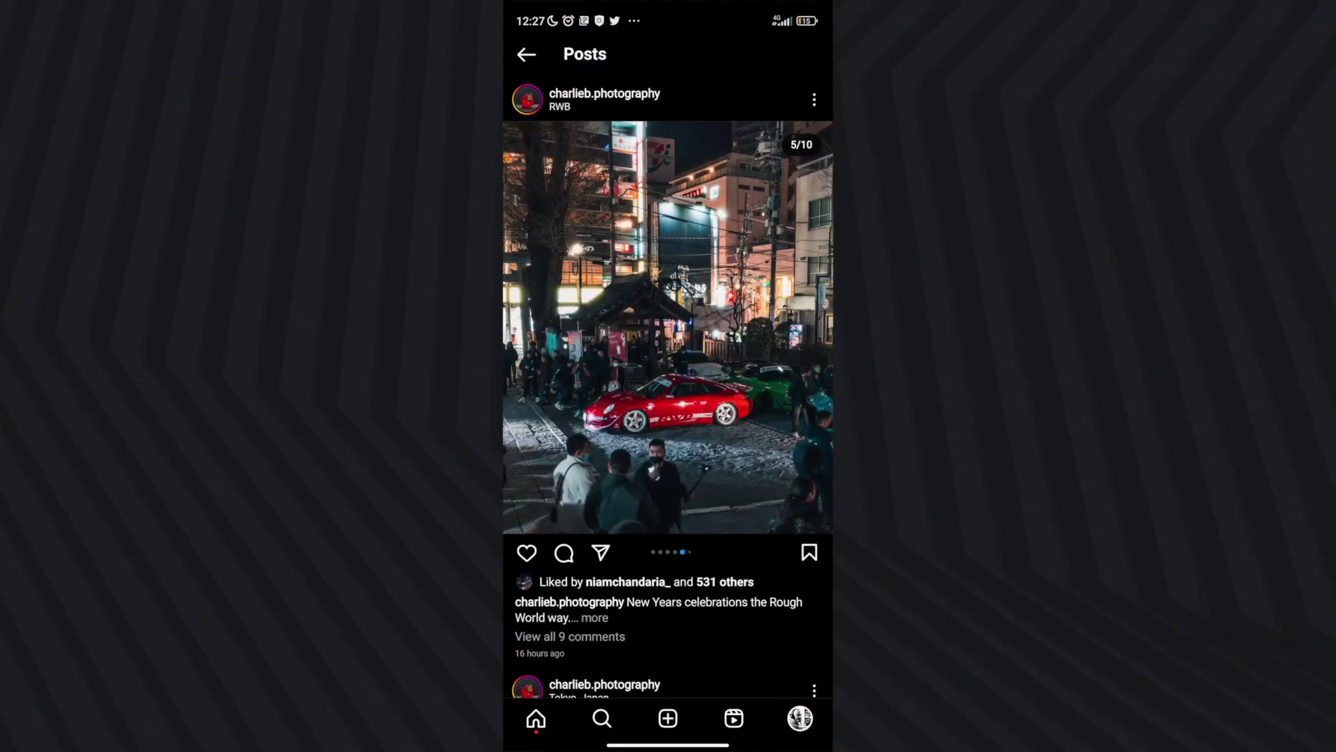
{"action": "left_click_drag", "start_coordinate": [766, 327], "coordinate": [556, 328]}
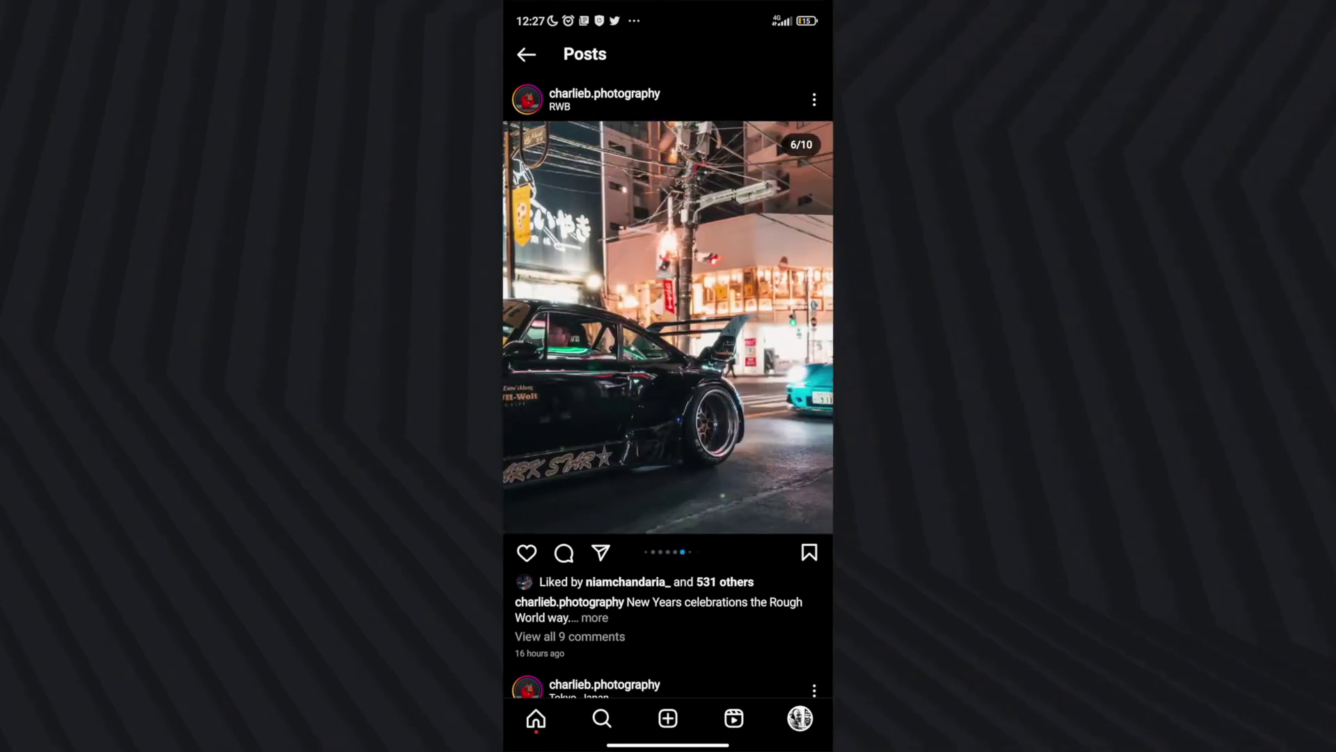
{"action": "left_click", "coordinate": [526, 54]}
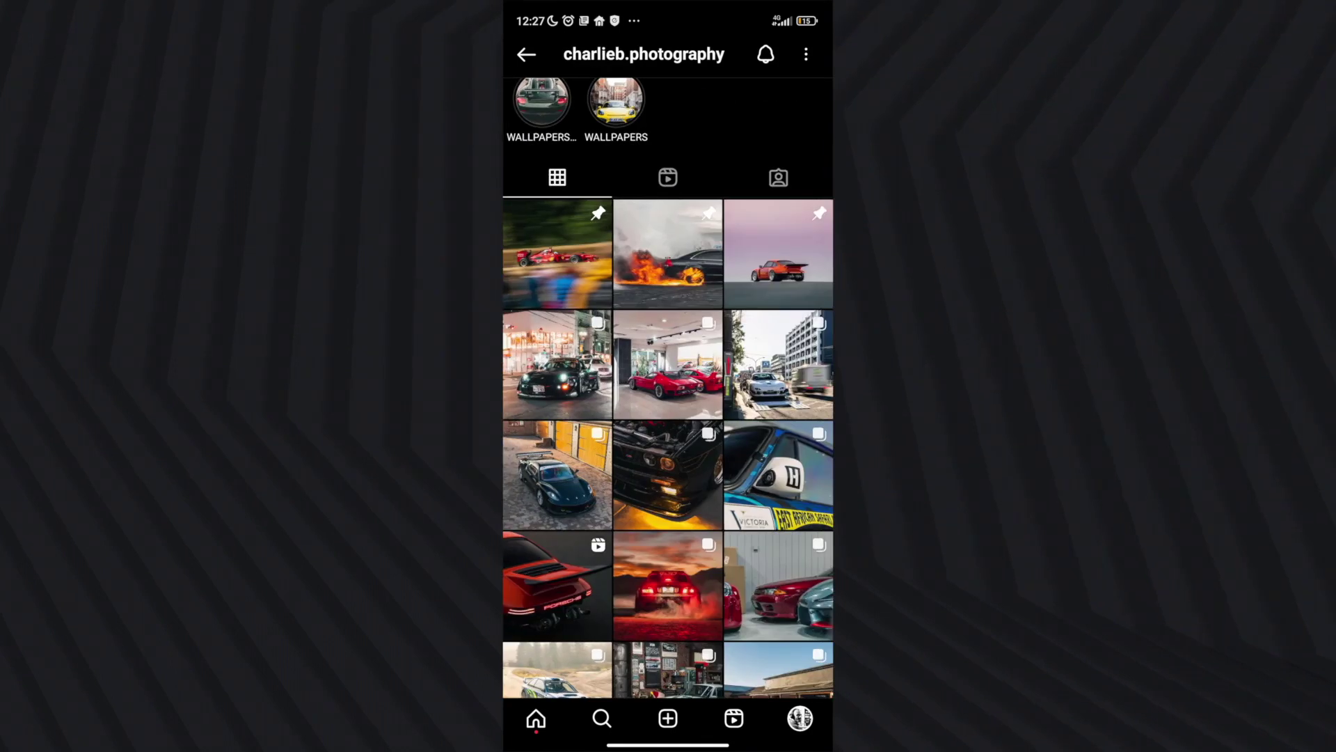
Step: Browse the second-row middle and right posts, paging the right one to its fourth photo
{"action": "left_click", "coordinate": [668, 364]}
{"action": "left_click", "coordinate": [526, 54]}
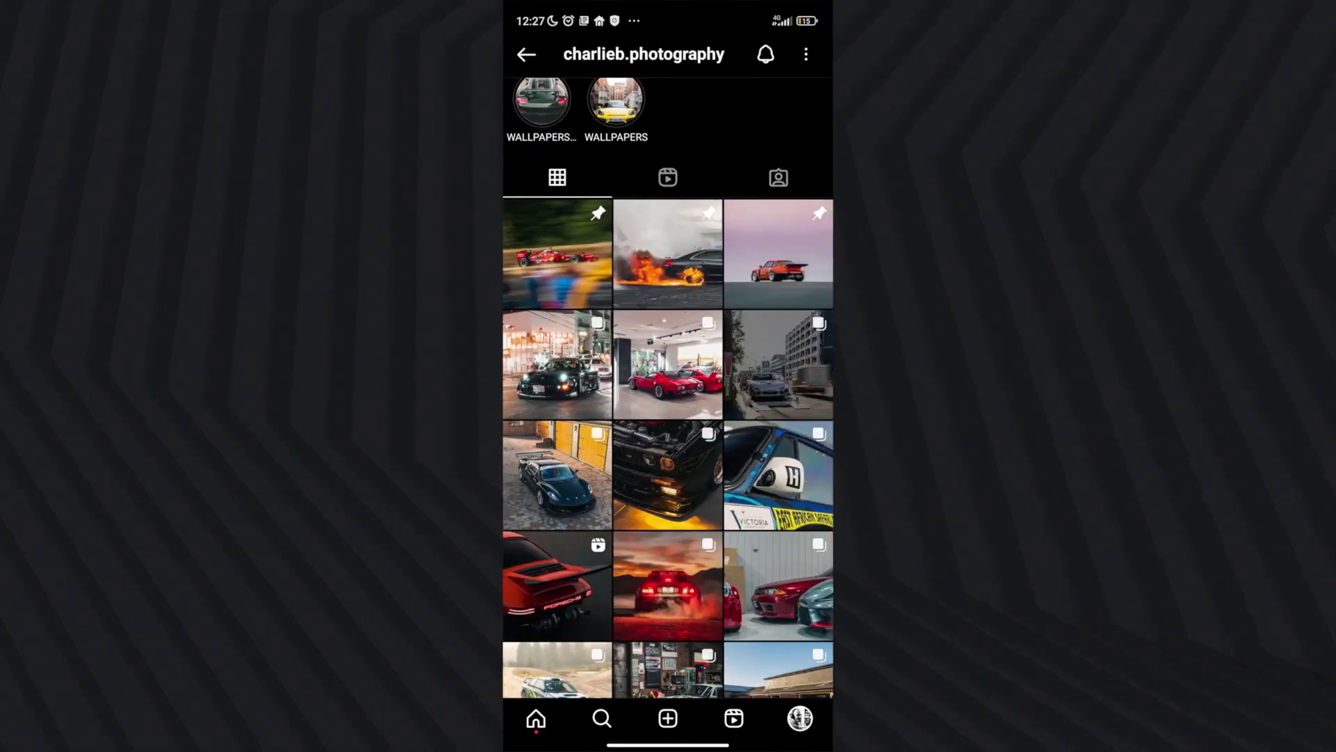
{"action": "left_click", "coordinate": [778, 364]}
{"action": "left_click_drag", "start_coordinate": [765, 327], "coordinate": [557, 327]}
{"action": "left_click", "coordinate": [526, 54]}
Step: Open the red Ferrari post further down the grid and view its first three photos
{"action": "scroll", "coordinate": [669, 418], "scroll_direction": "down", "scroll_amount": 10}
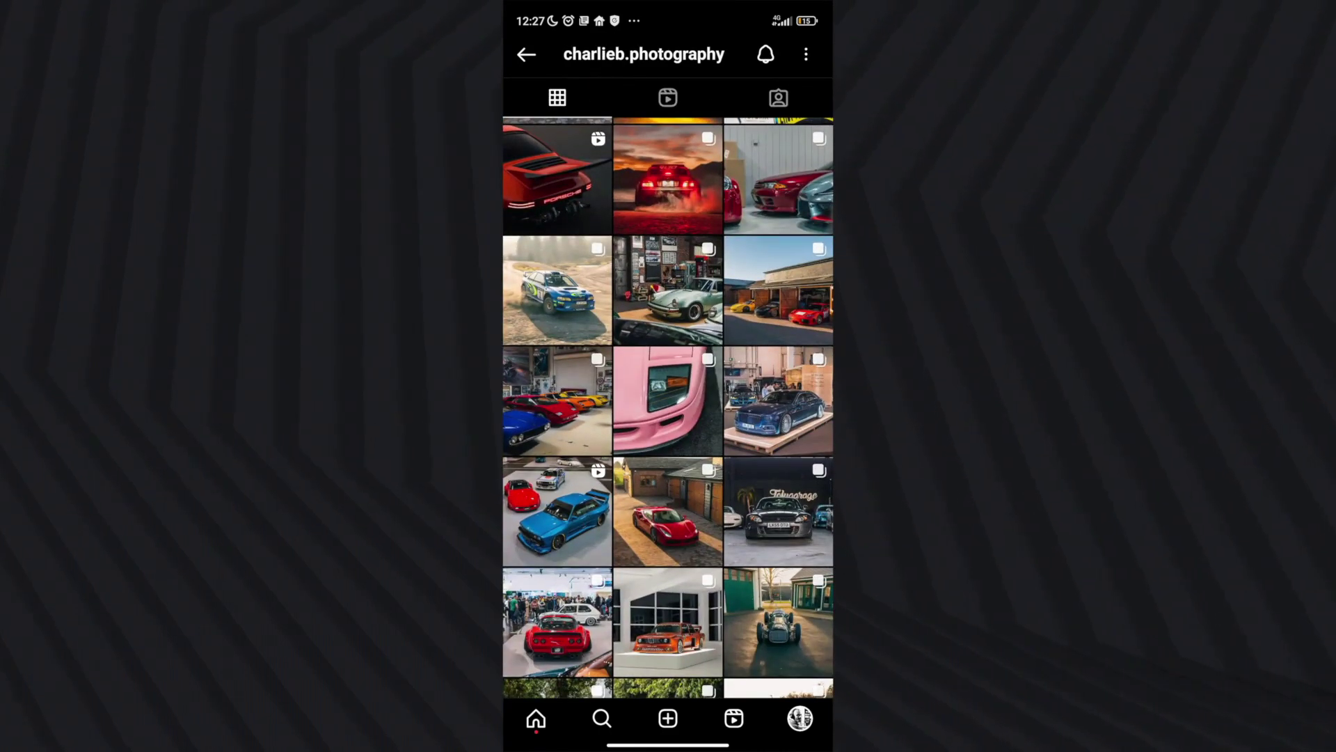
{"action": "left_click", "coordinate": [668, 512]}
{"action": "left_click_drag", "start_coordinate": [765, 327], "coordinate": [557, 327]}
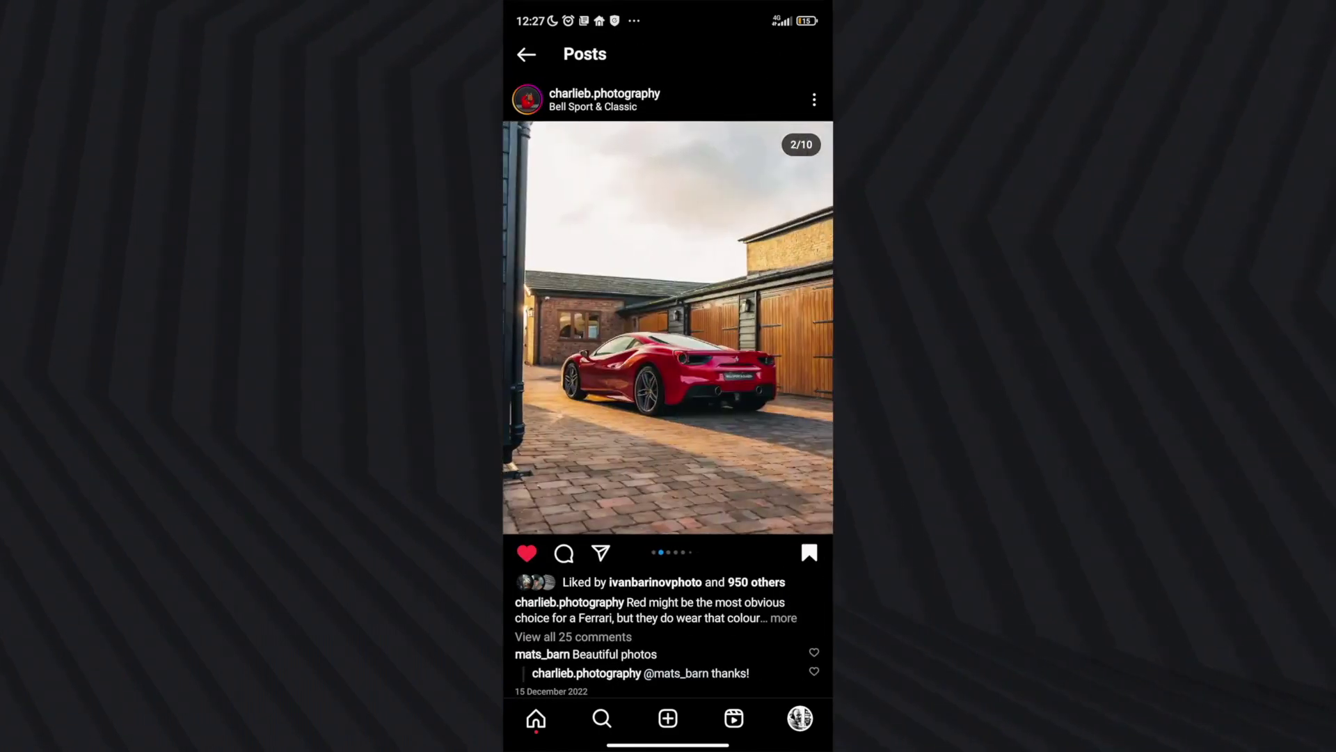
{"action": "left_click_drag", "start_coordinate": [765, 328], "coordinate": [557, 327]}
{"action": "left_click", "coordinate": [526, 54]}
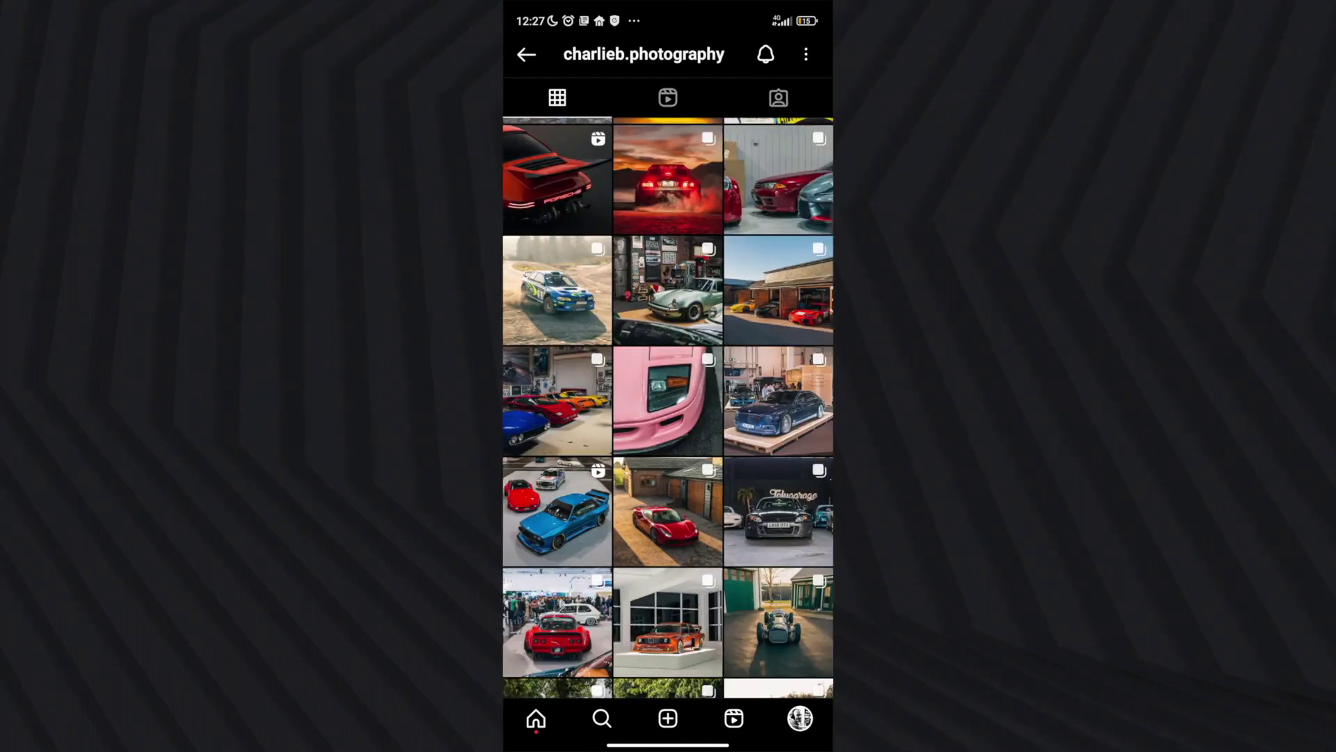
Step: Open the red Porsche post and page through its photos
{"action": "scroll", "coordinate": [668, 390], "scroll_direction": "up", "scroll_amount": 5}
{"action": "left_click", "coordinate": [778, 492]}
{"action": "left_click_drag", "start_coordinate": [766, 327], "coordinate": [557, 327]}
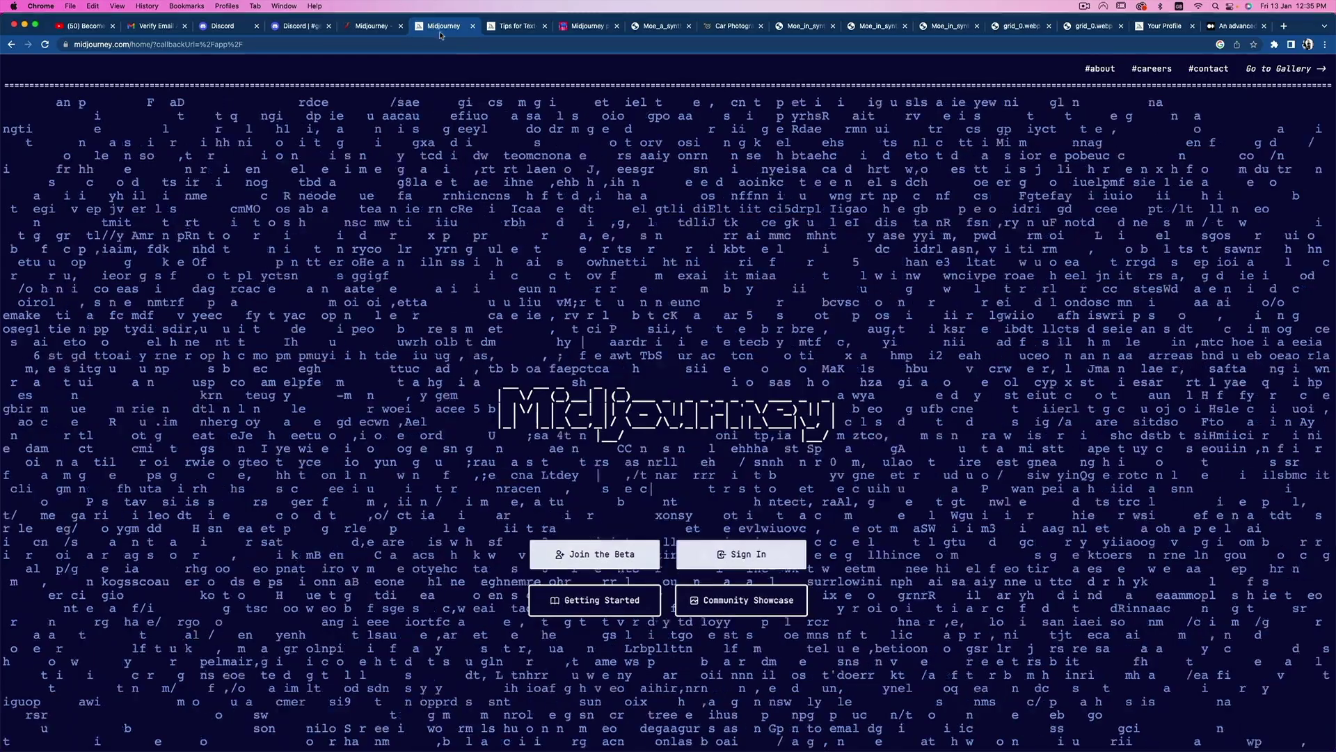
Step: Switch to the Midjourney homepage in the browser
{"action": "left_click", "coordinate": [444, 26]}
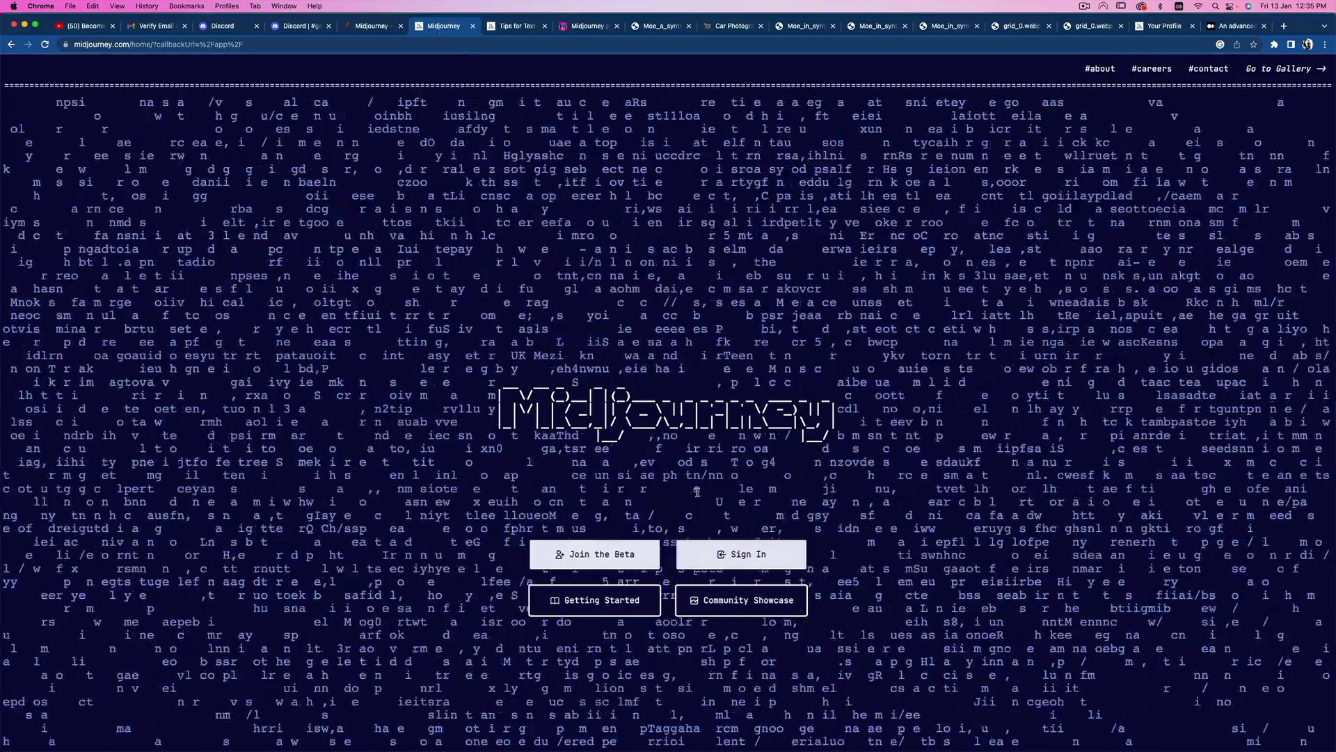
Step: Join the Midjourney beta, accept the Discord server invite, and dismiss the welcome message
{"action": "left_click", "coordinate": [587, 555]}
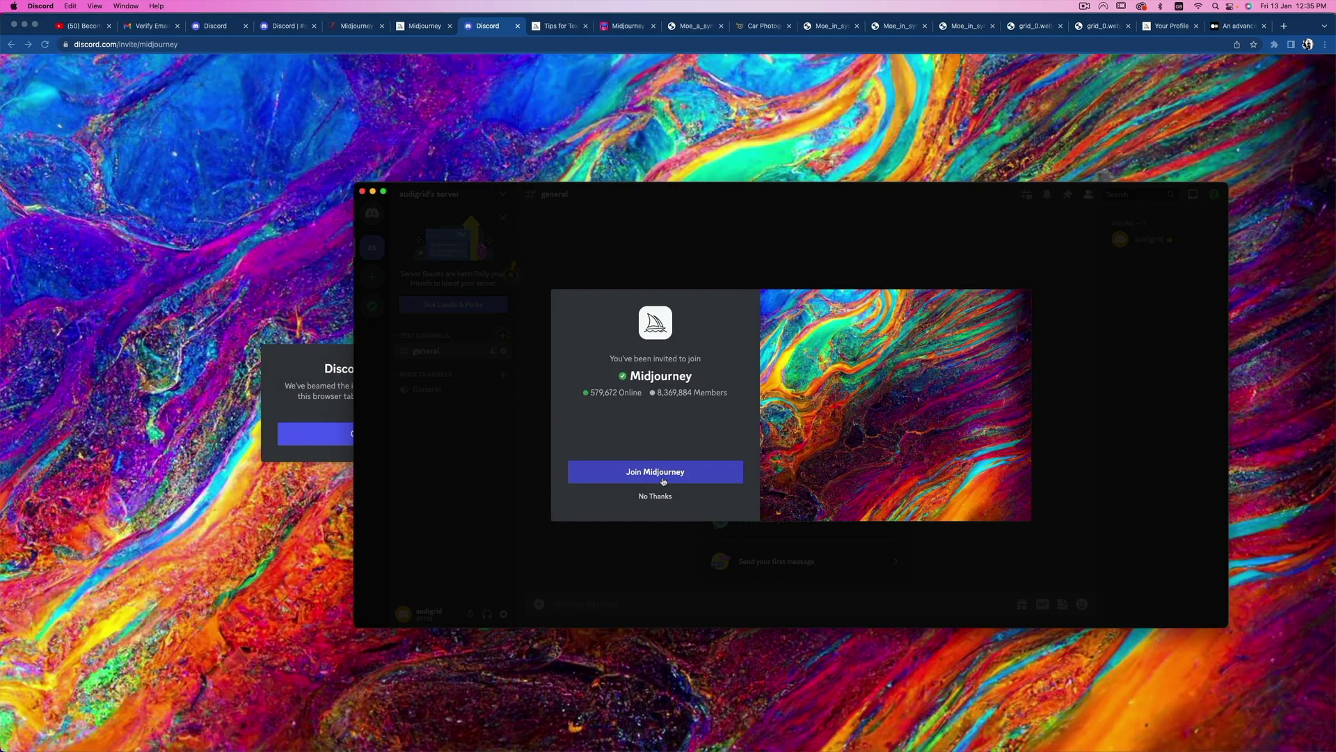
{"action": "left_click", "coordinate": [663, 479]}
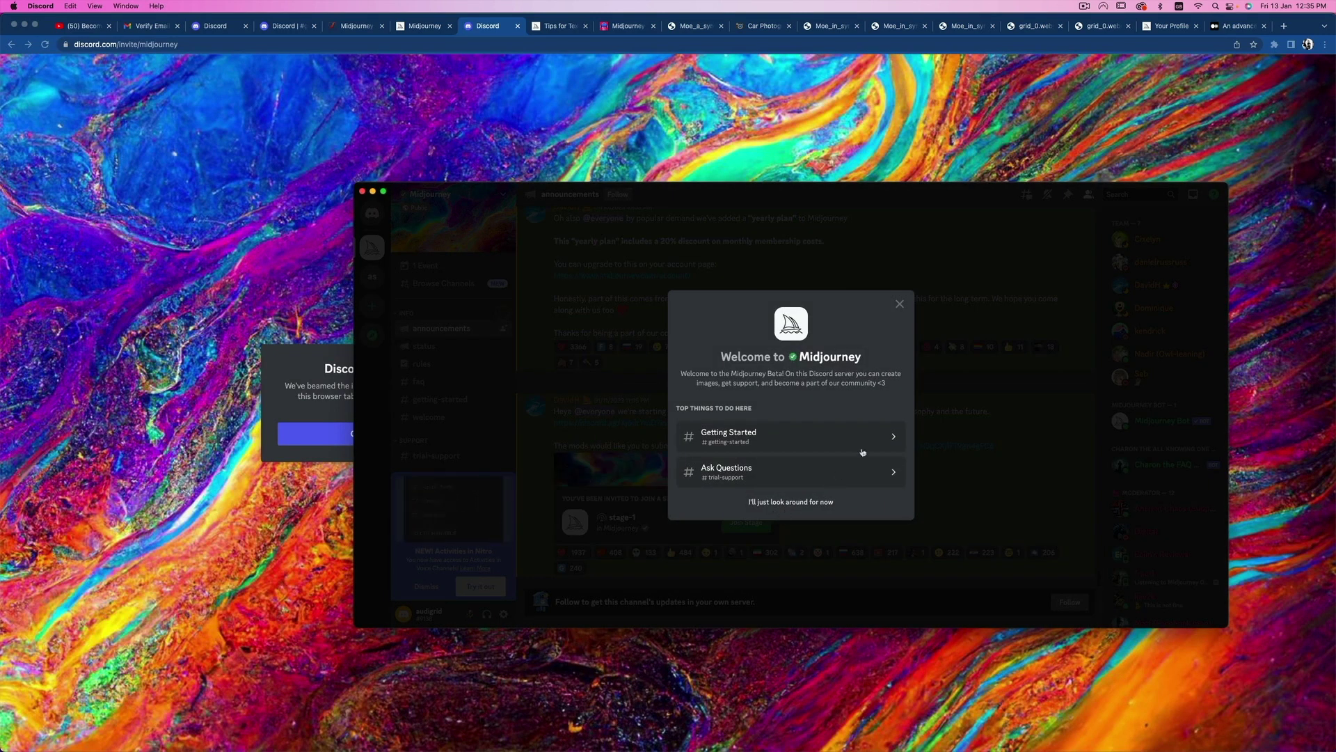
{"action": "left_click", "coordinate": [899, 304]}
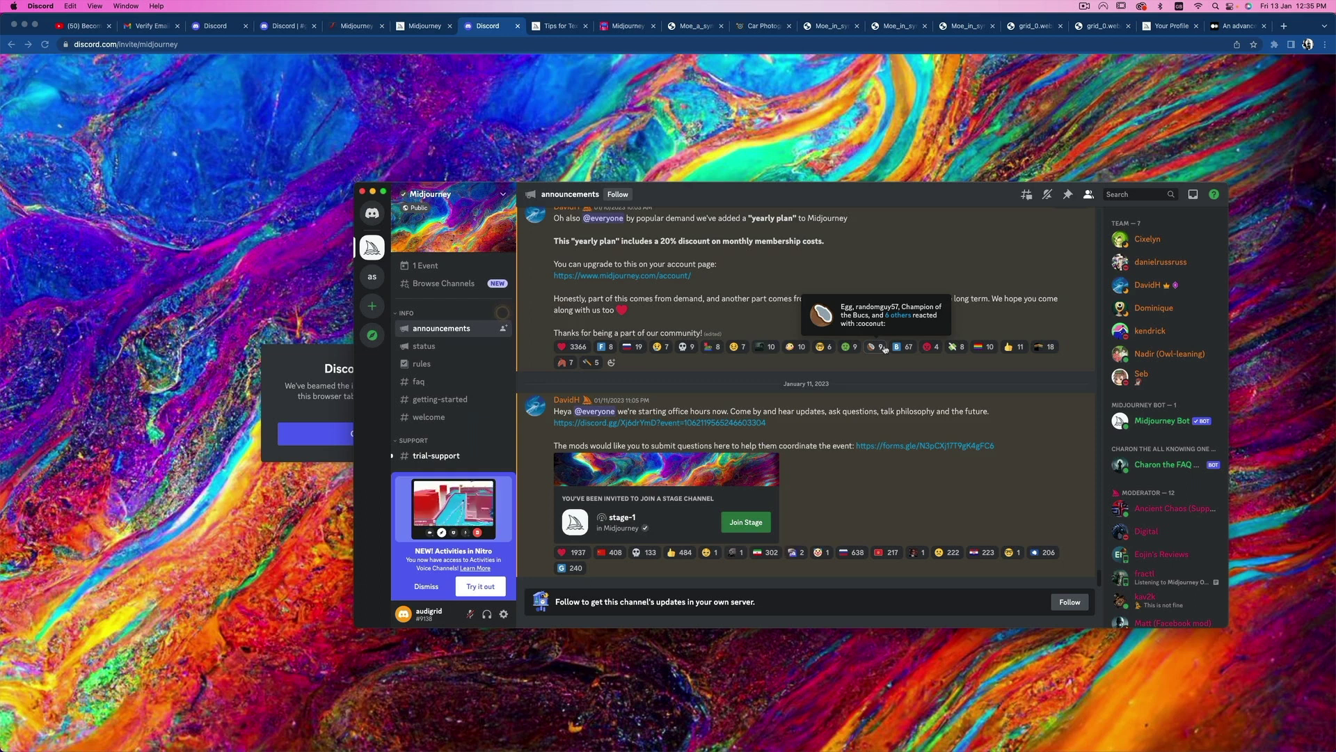
Step: Add Midjourney Bot to your own server, authorize its permissions, then switch to that server
{"action": "left_click", "coordinate": [1156, 423]}
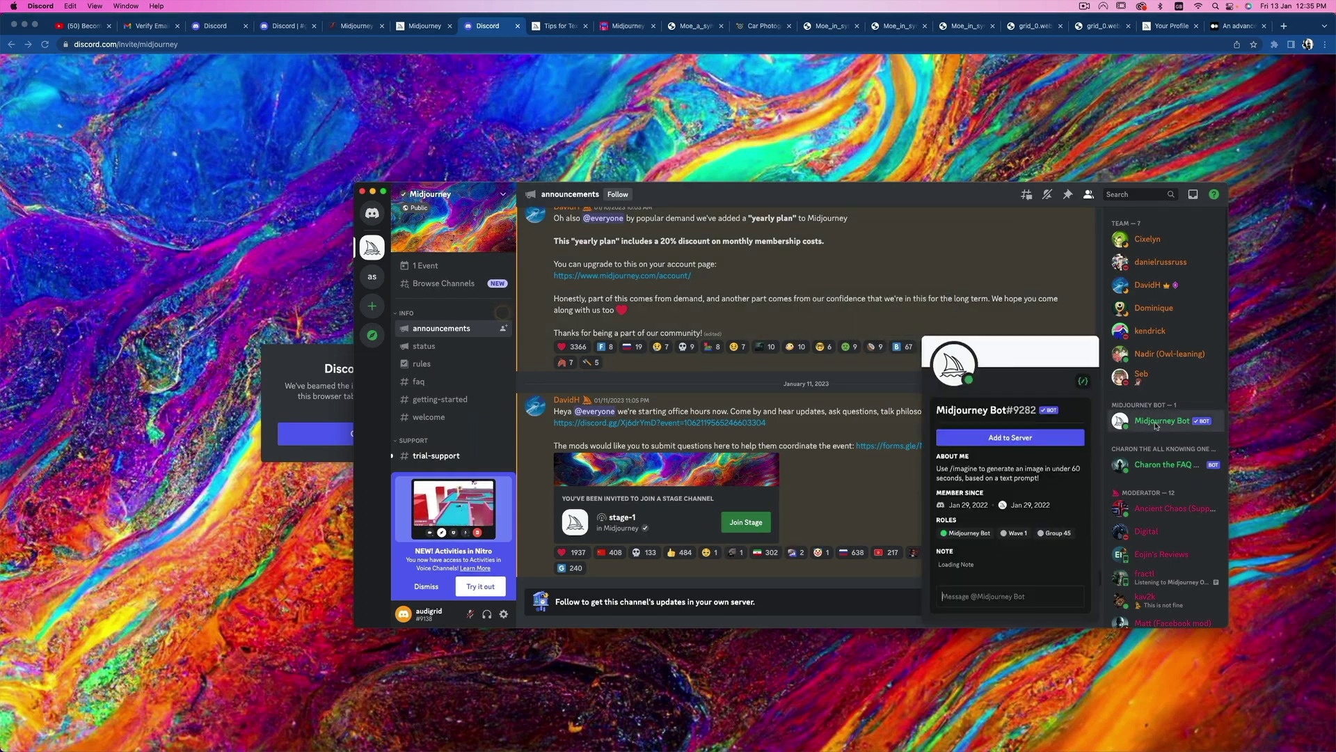
{"action": "left_click", "coordinate": [1039, 439]}
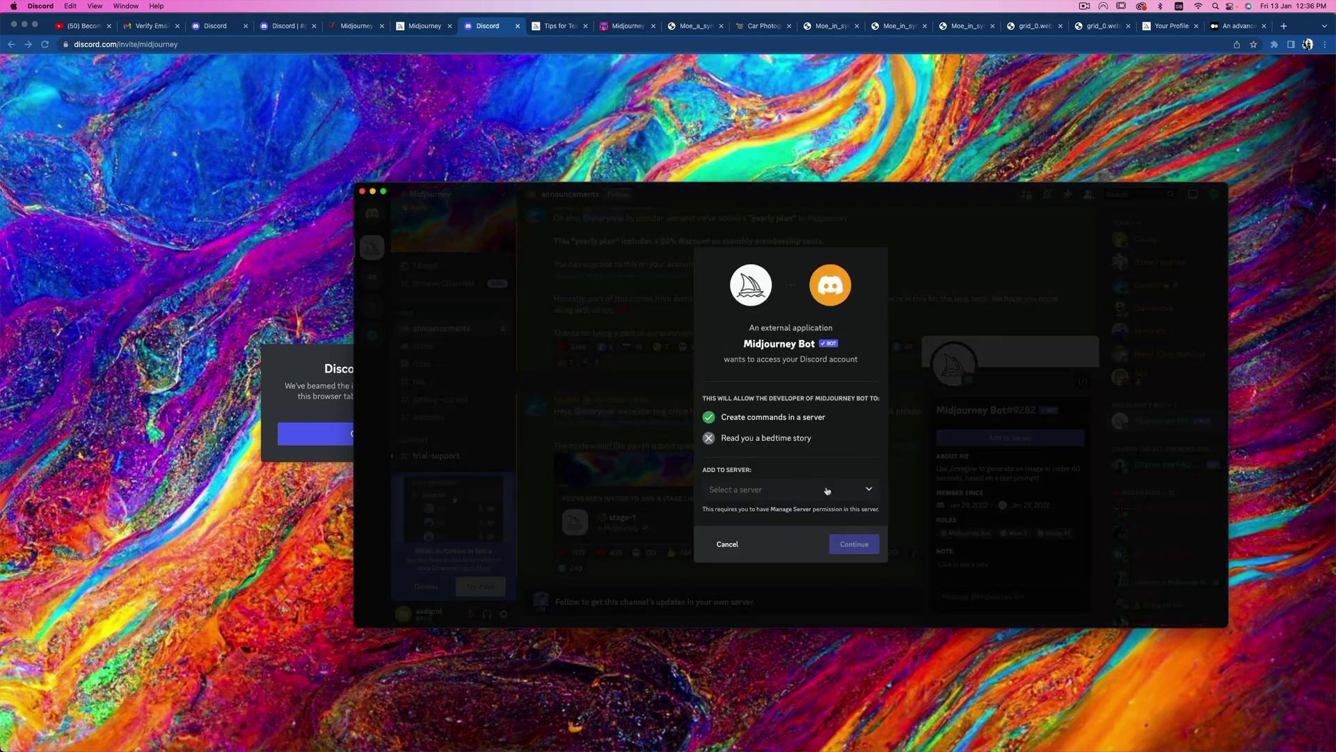
{"action": "left_click", "coordinate": [827, 491]}
{"action": "left_click", "coordinate": [804, 513]}
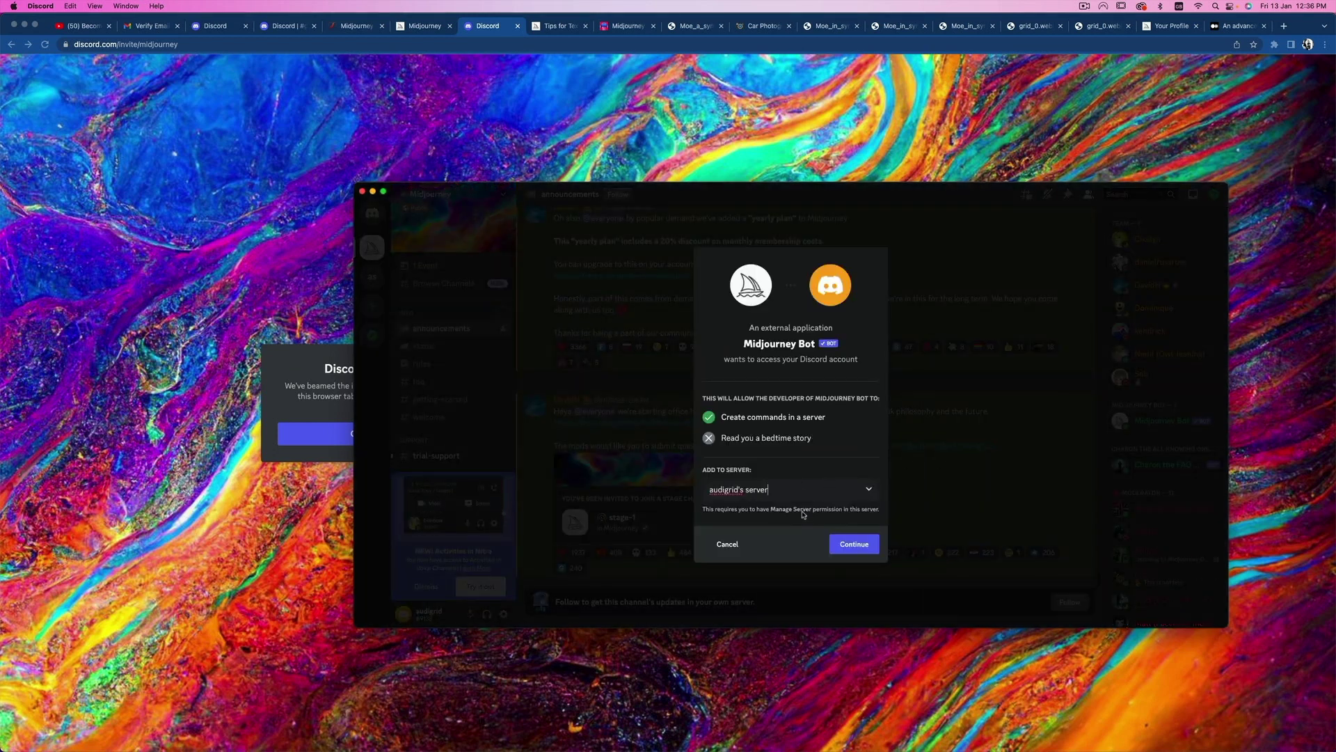
{"action": "left_click", "coordinate": [859, 543]}
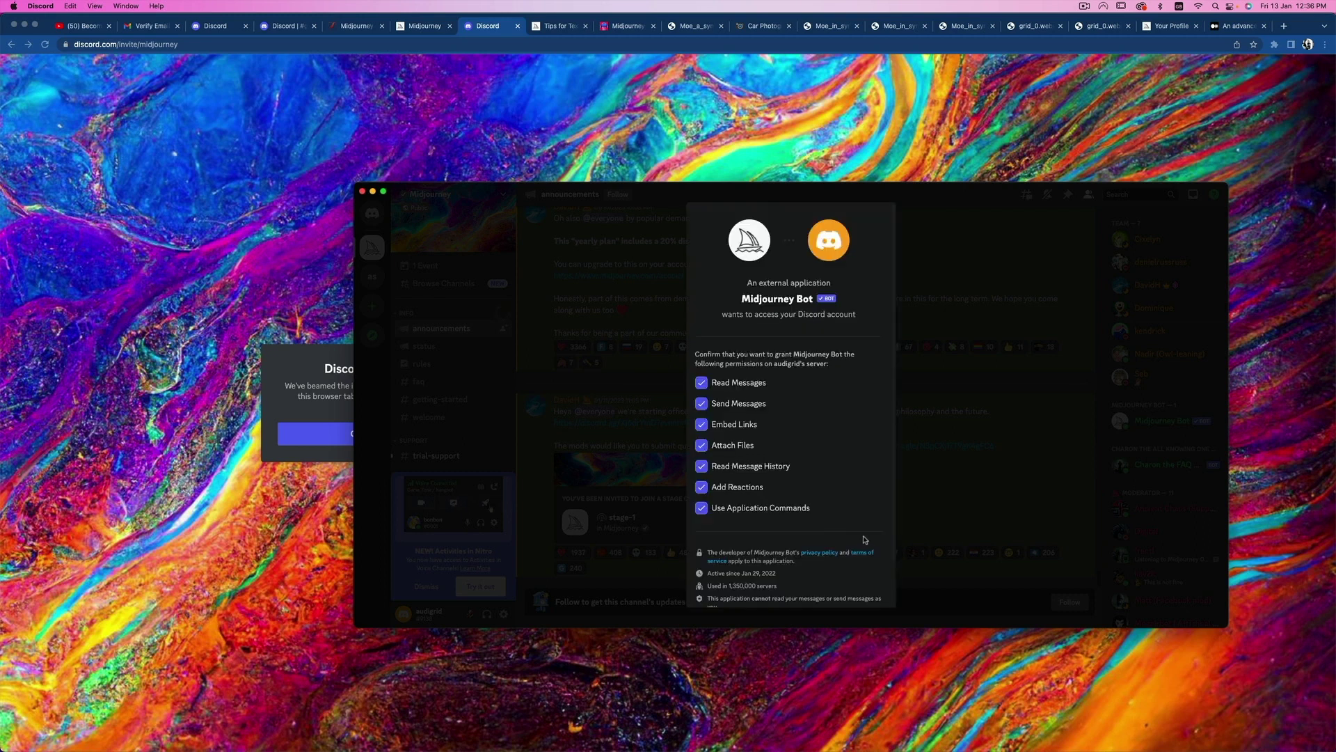
{"action": "scroll", "coordinate": [835, 553], "scroll_direction": "down", "scroll_amount": 2}
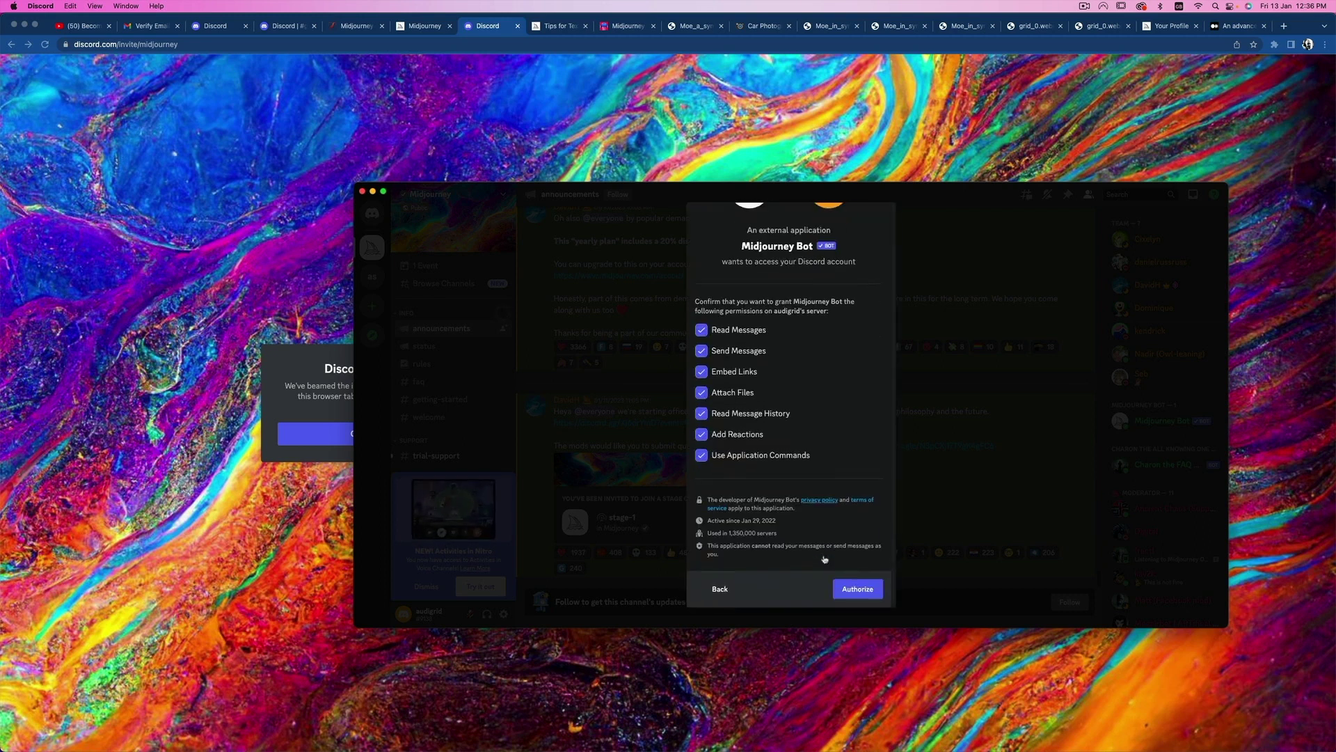
{"action": "left_click", "coordinate": [858, 589]}
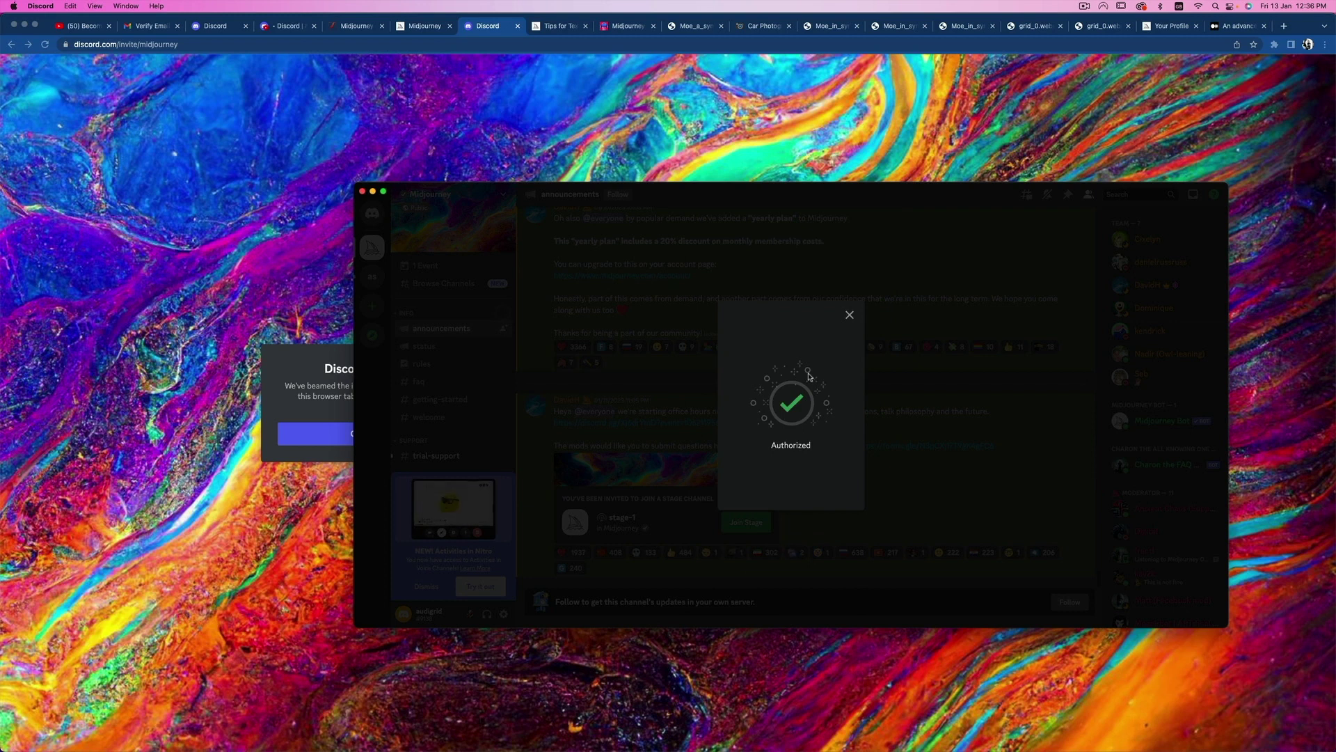
{"action": "left_click", "coordinate": [850, 314]}
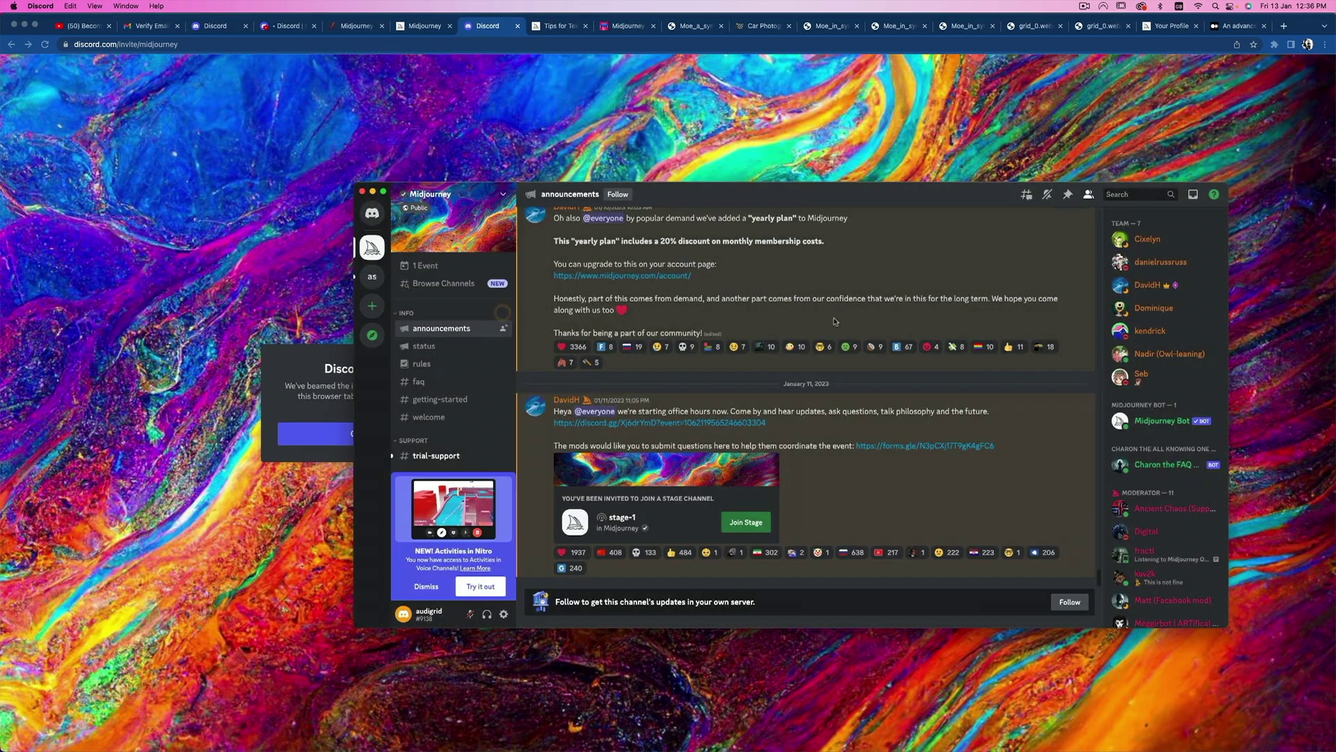
{"action": "left_click", "coordinate": [372, 276]}
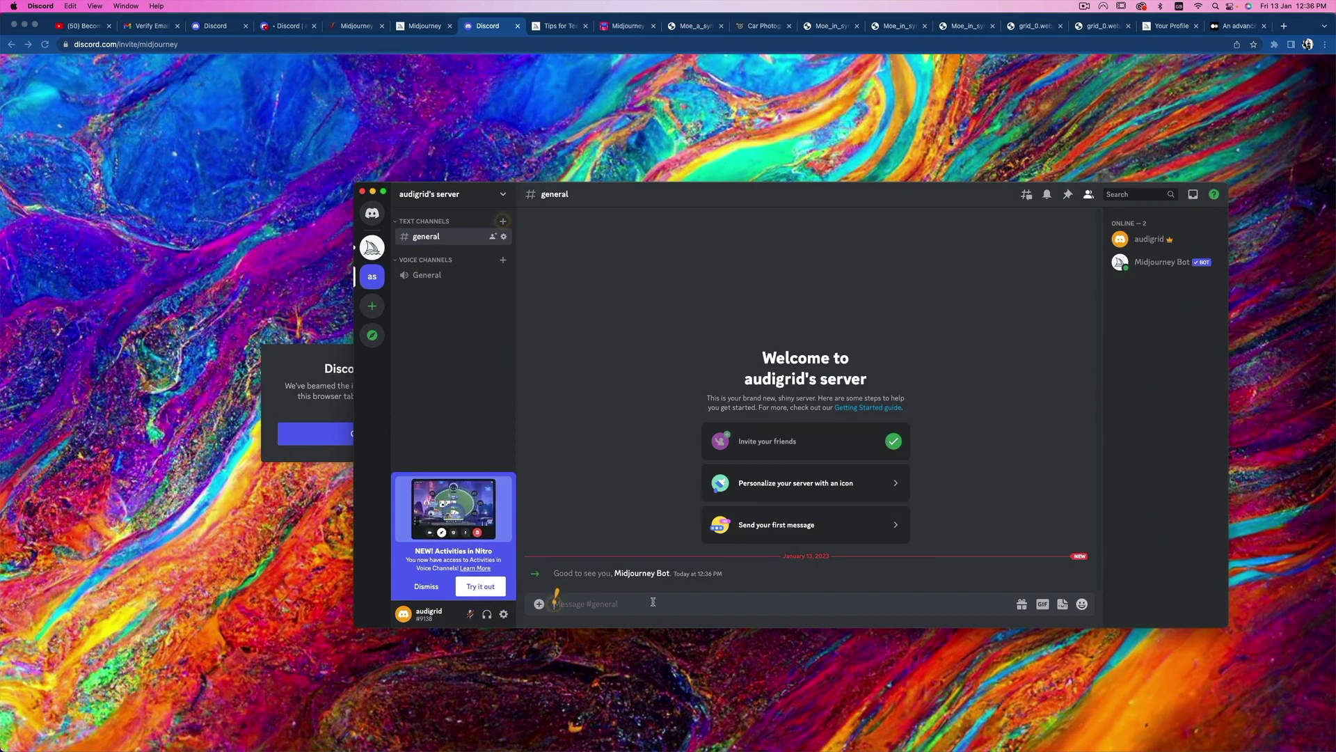
Step: Send the /imagine prompt 'porsche GT3 RS in cyberpunk style --v 4' to Midjourney Bot
{"action": "type", "text": "/"}
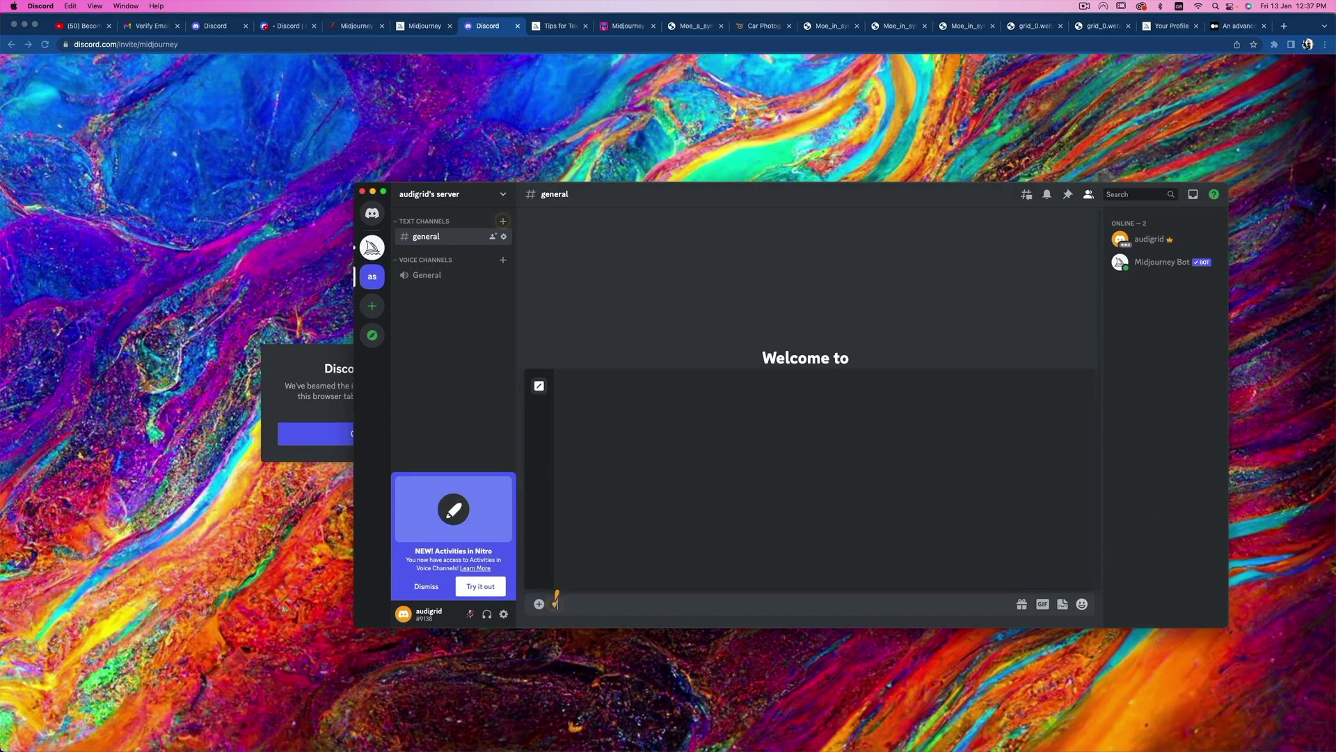
{"action": "type", "text": "imagine"}
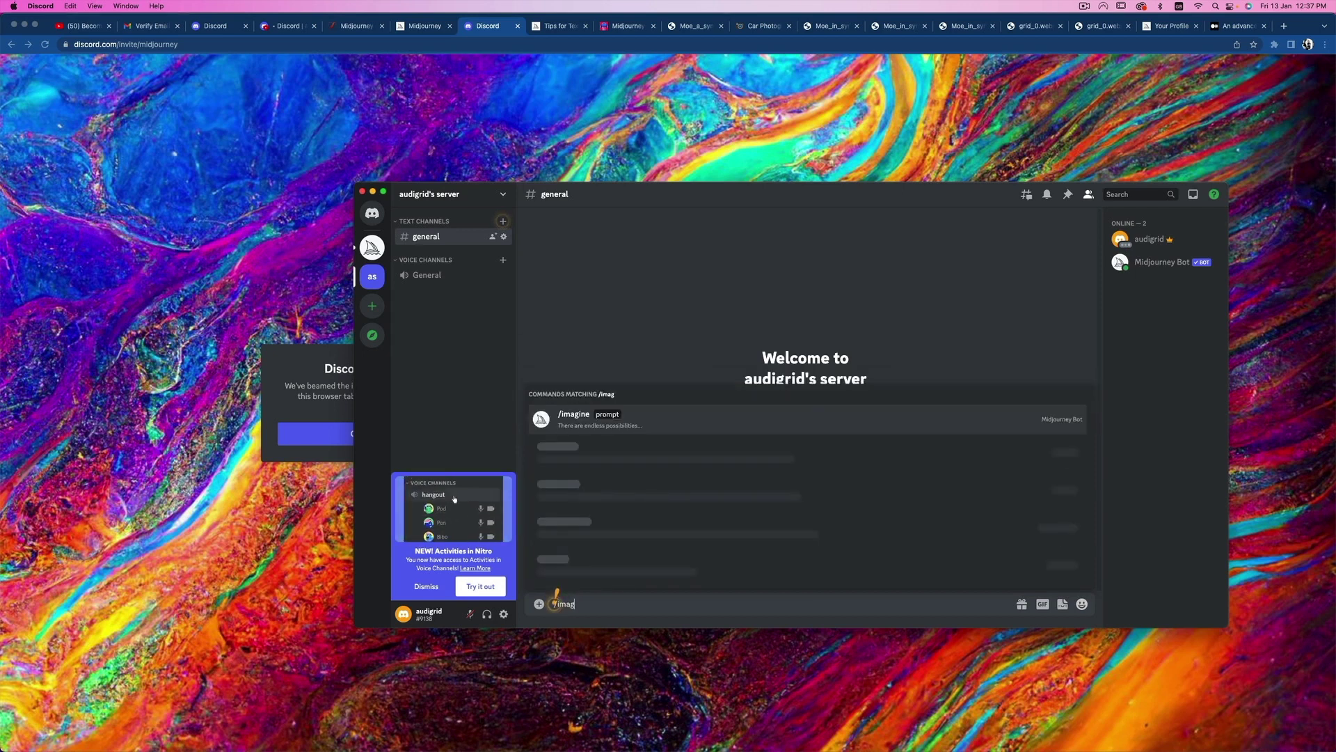
{"action": "key", "text": "Return"}
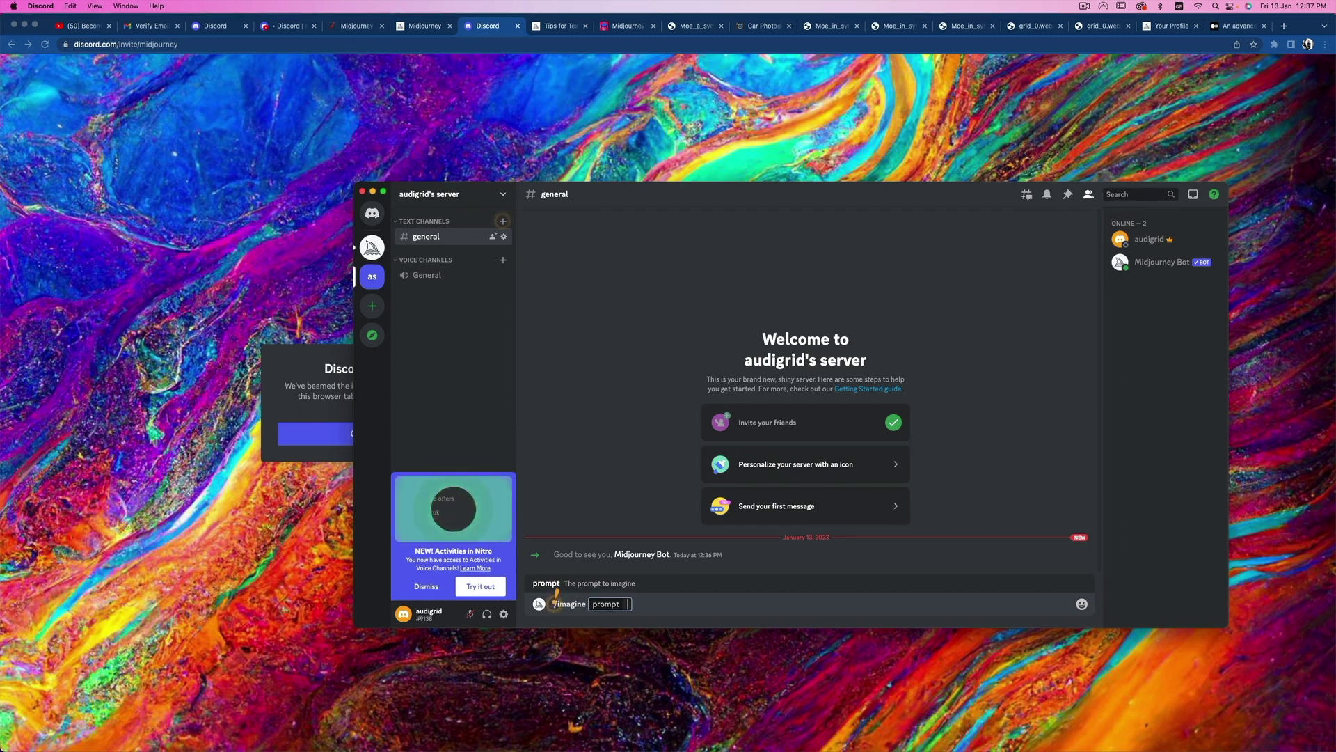
{"action": "type", "text": "por"}
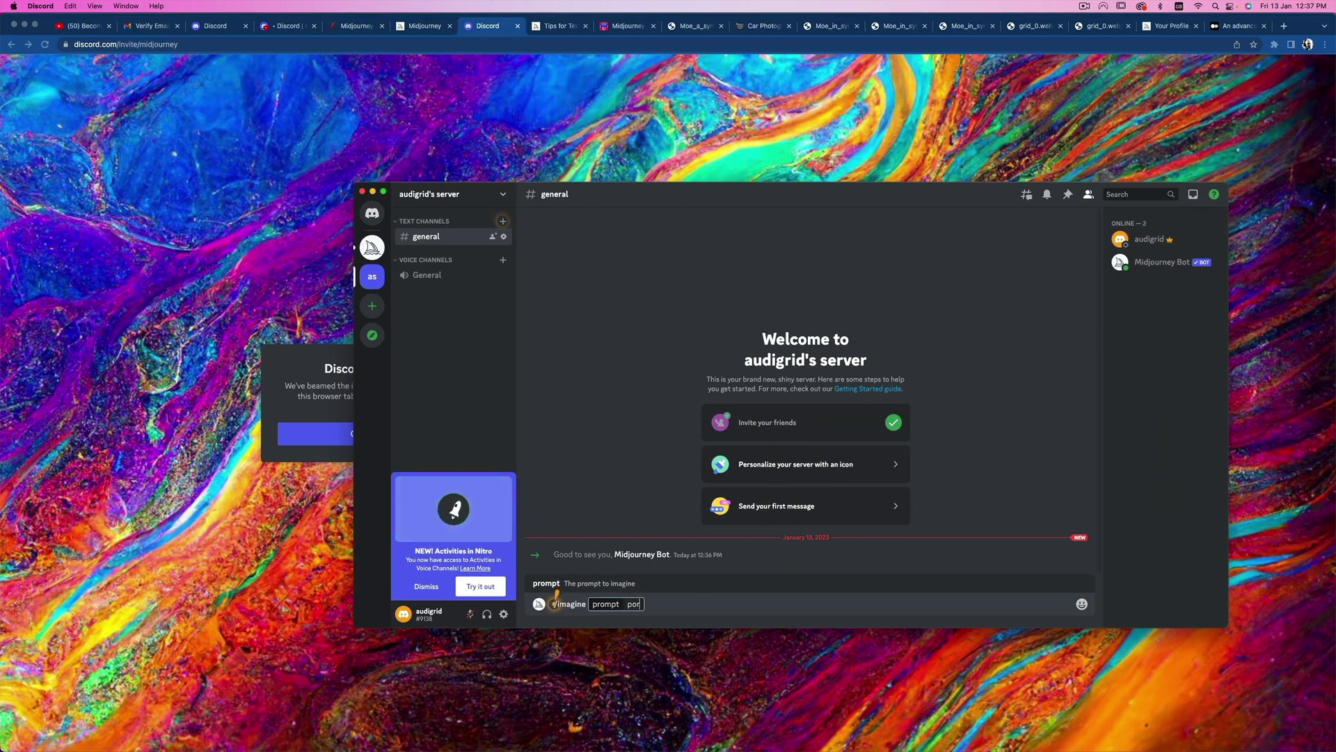
{"action": "type", "text": "sche GT3"}
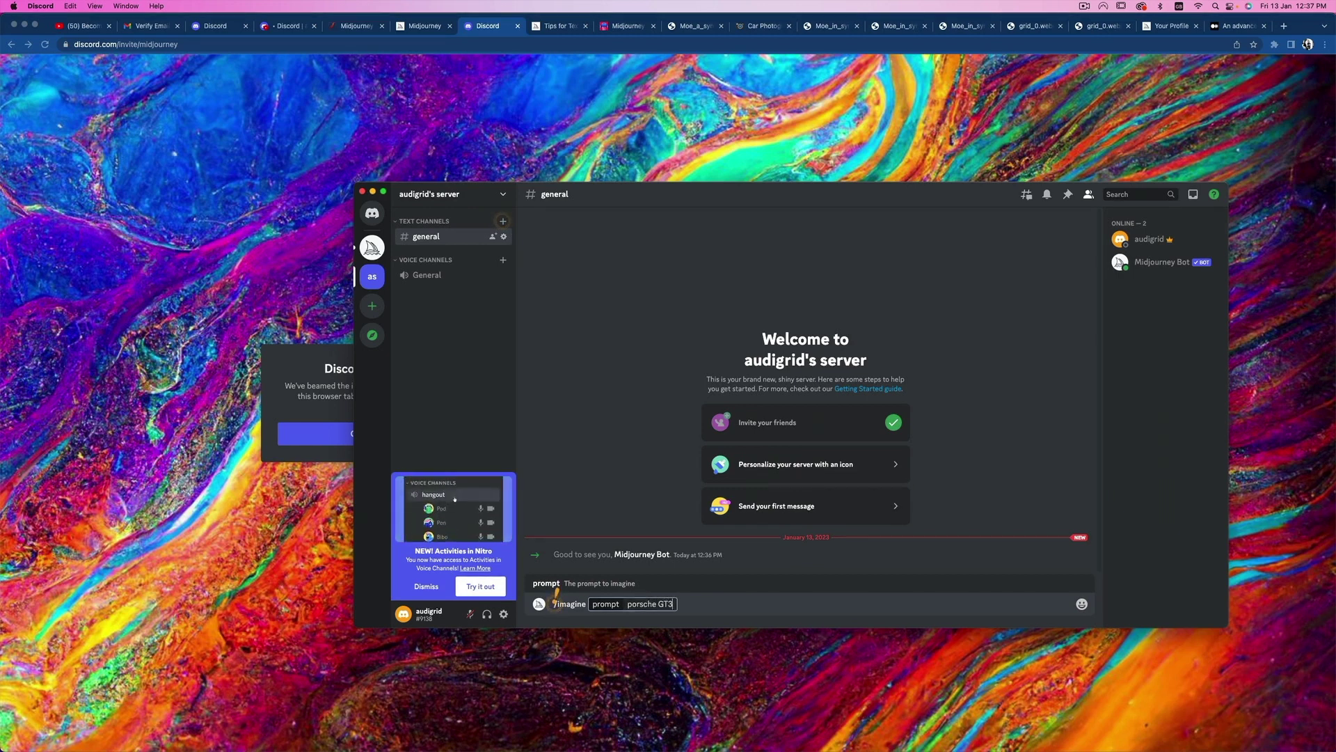
{"action": "type", "text": " RS in"}
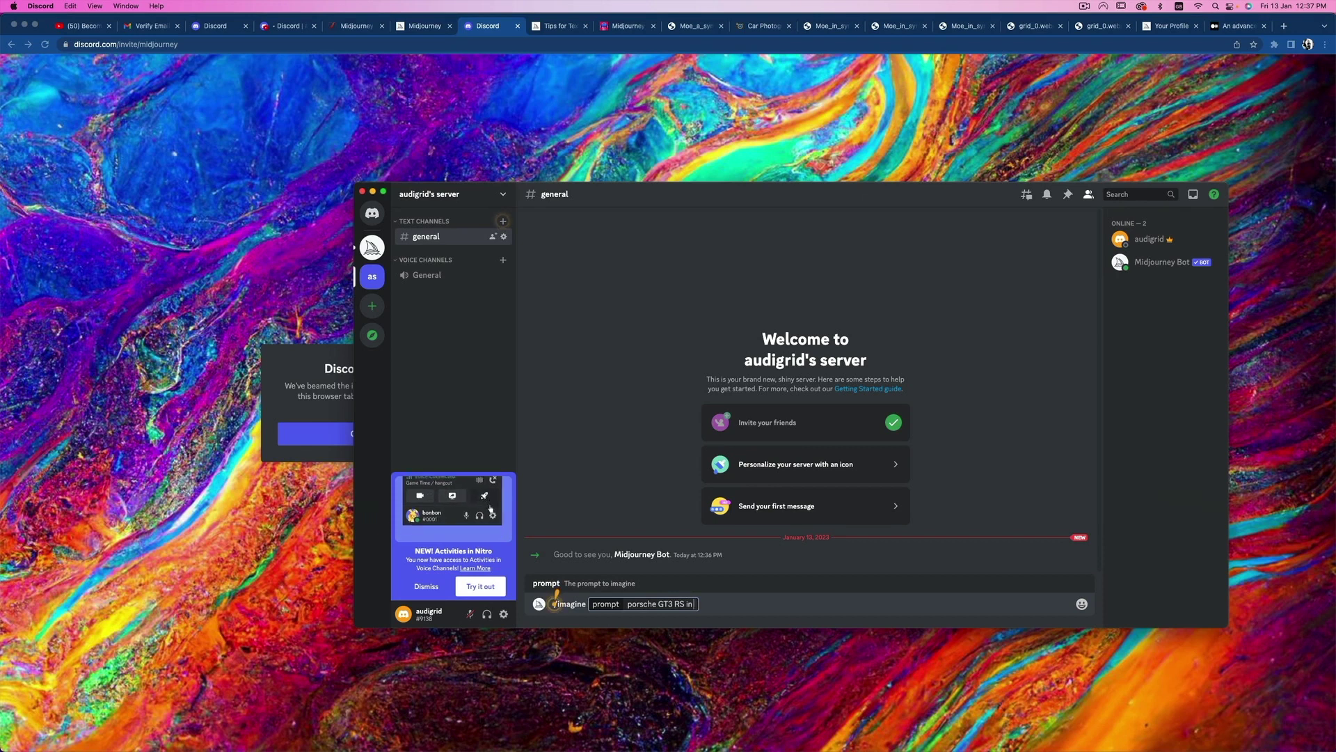
{"action": "type", "text": "cyberpunk"}
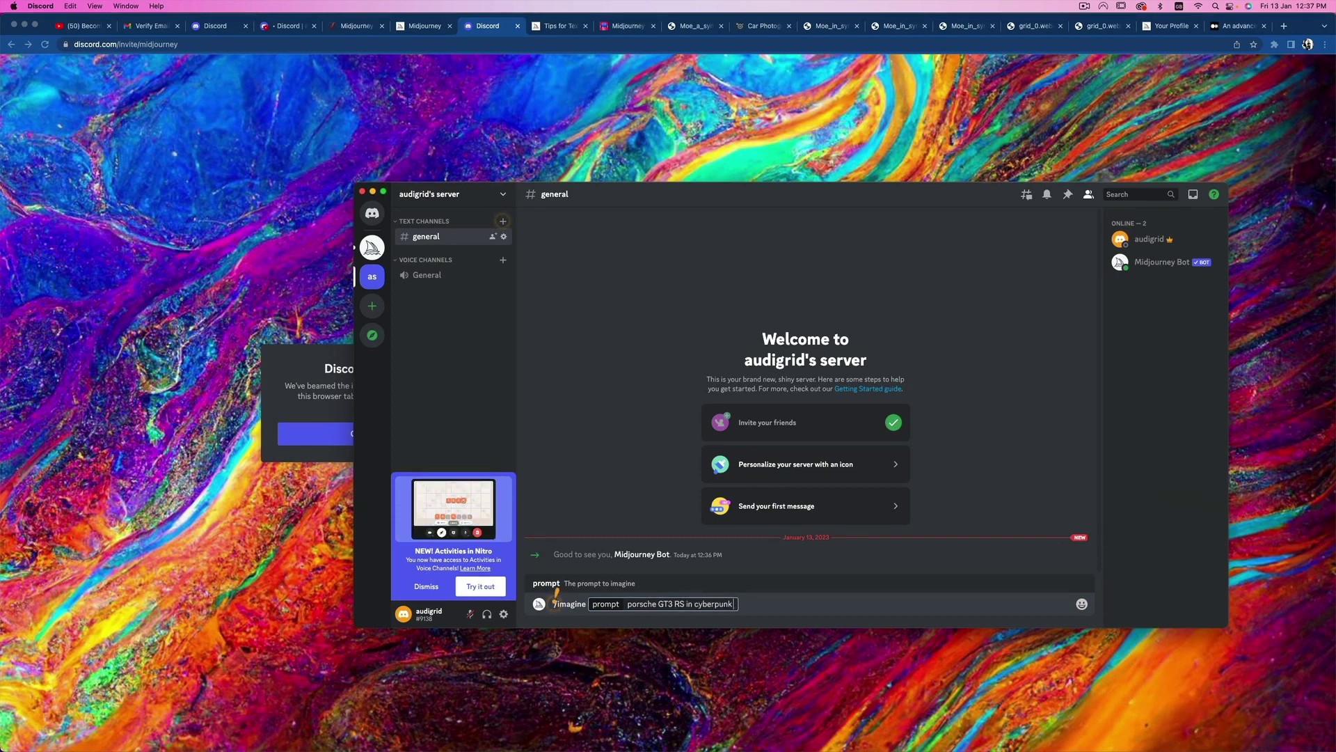
{"action": "type", "text": " style"}
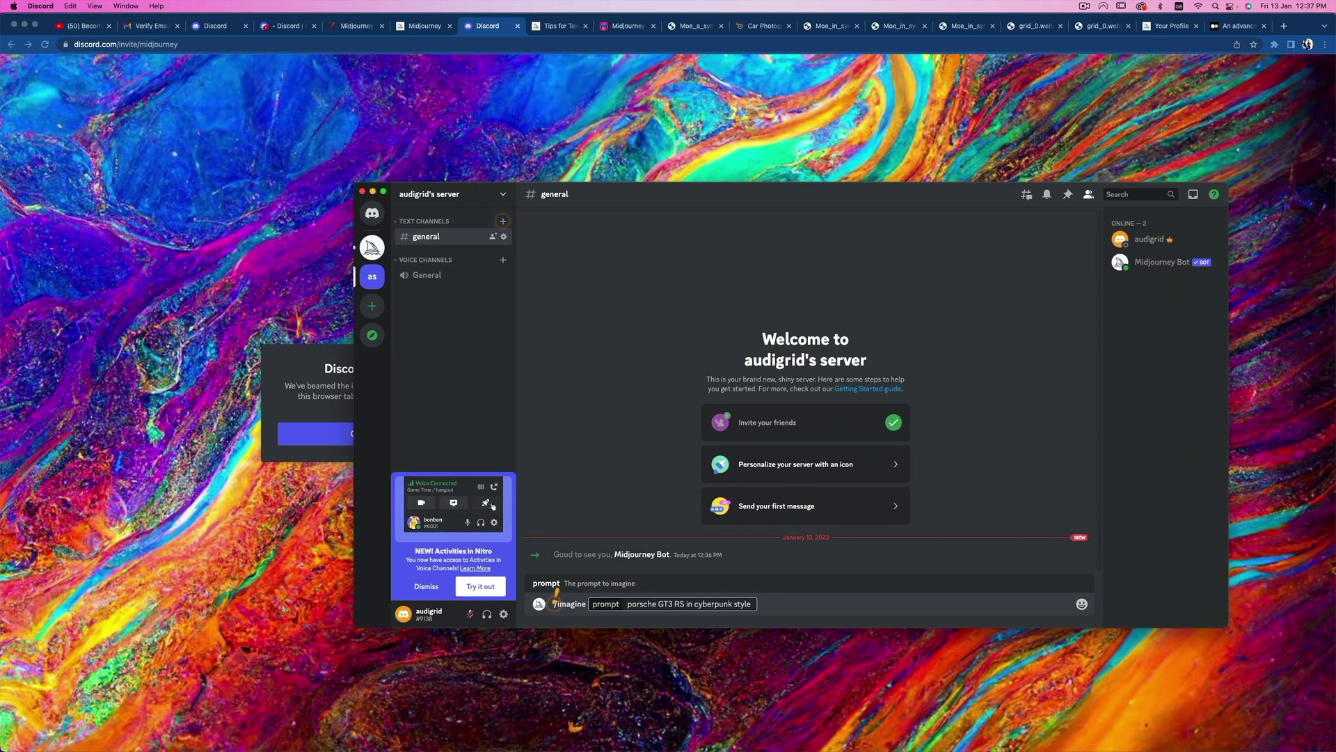
{"action": "type", "text": "--v 4"}
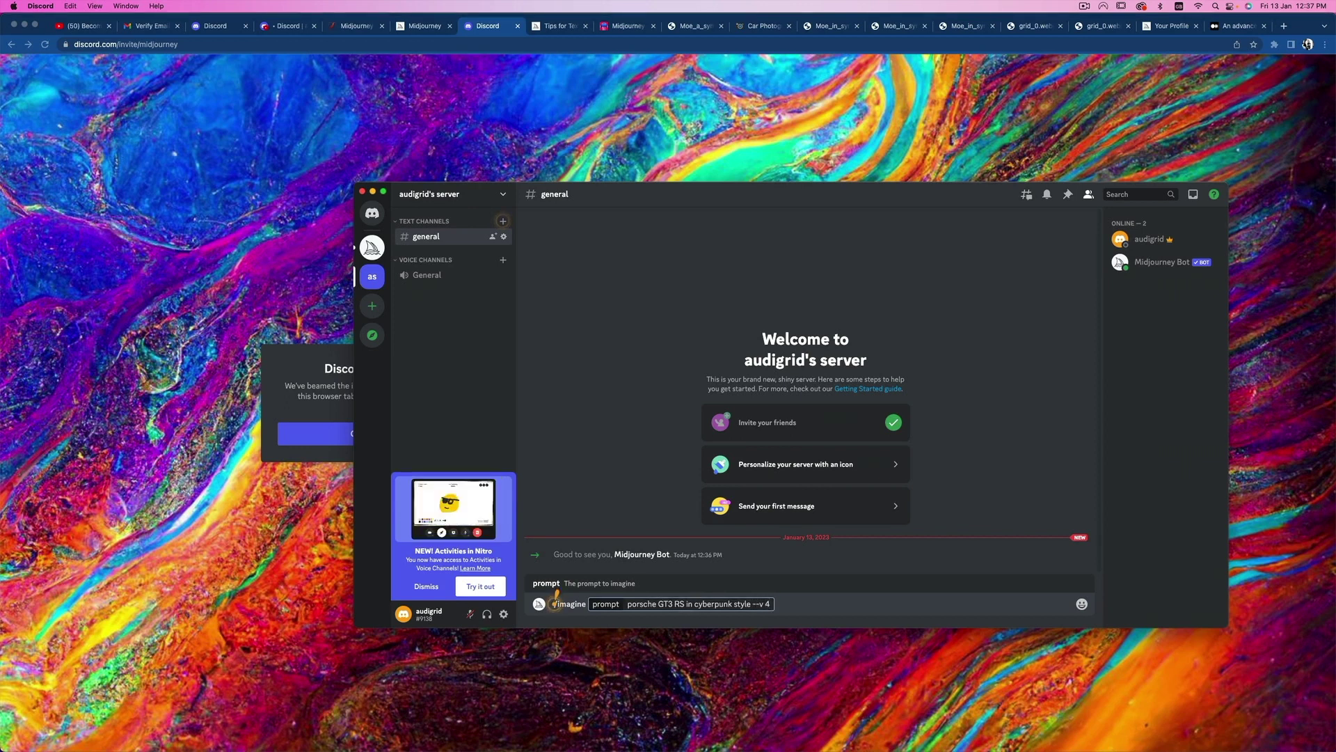
{"action": "key", "text": "Return"}
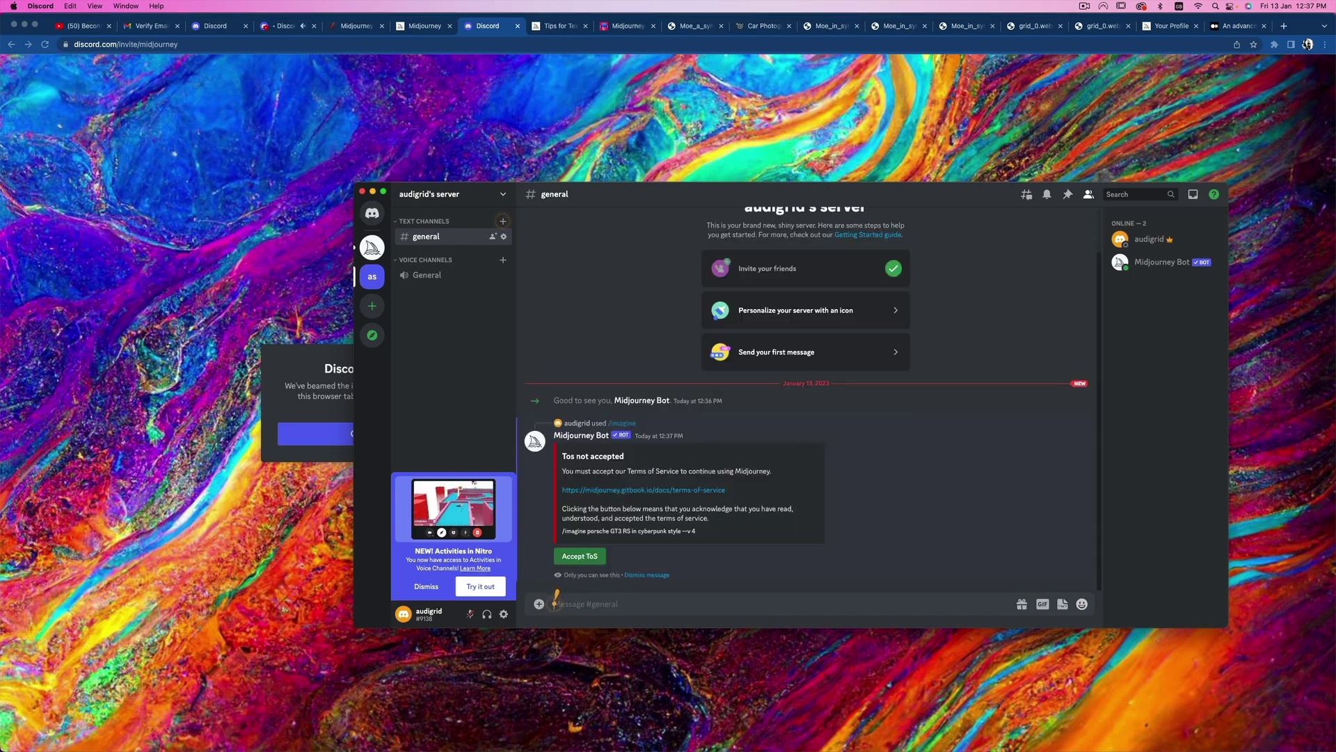
Step: Accept the Midjourney terms and view the generated Porsche grid in the browser
{"action": "left_click", "coordinate": [578, 556]}
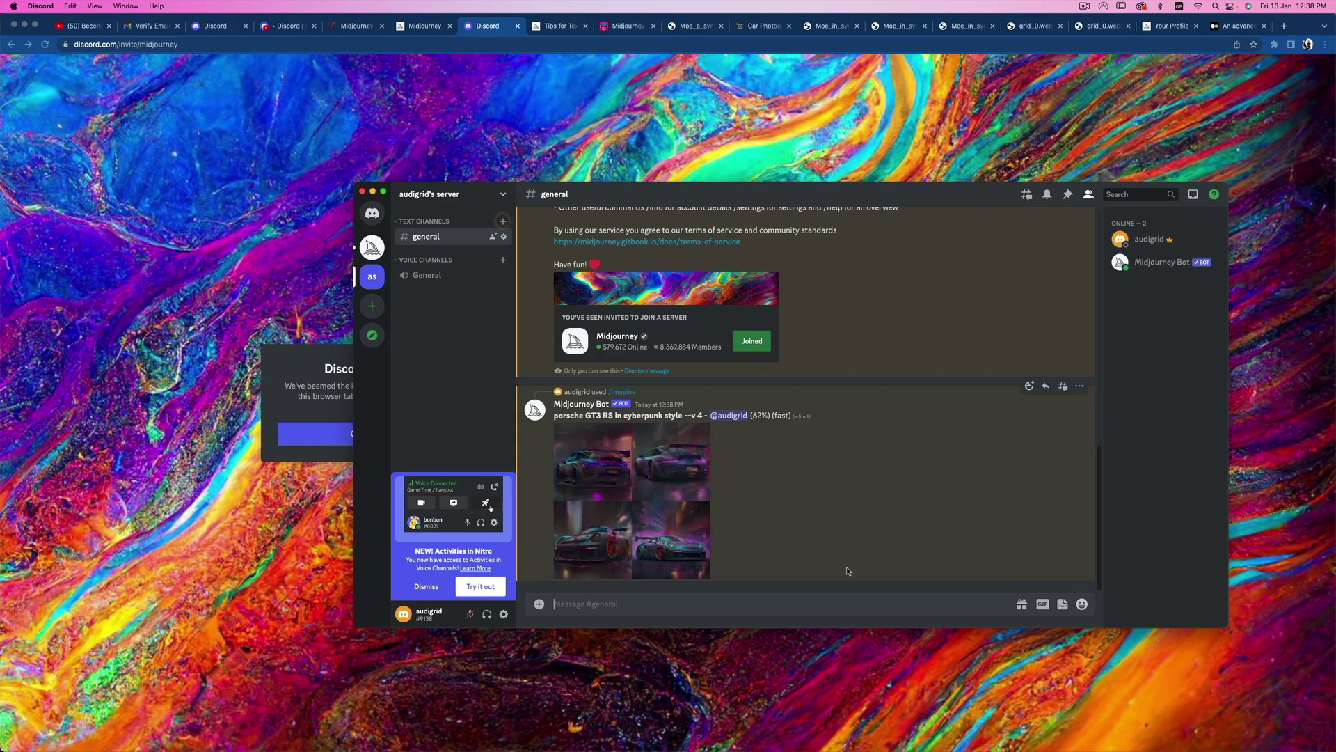
{"action": "left_click", "coordinate": [650, 460]}
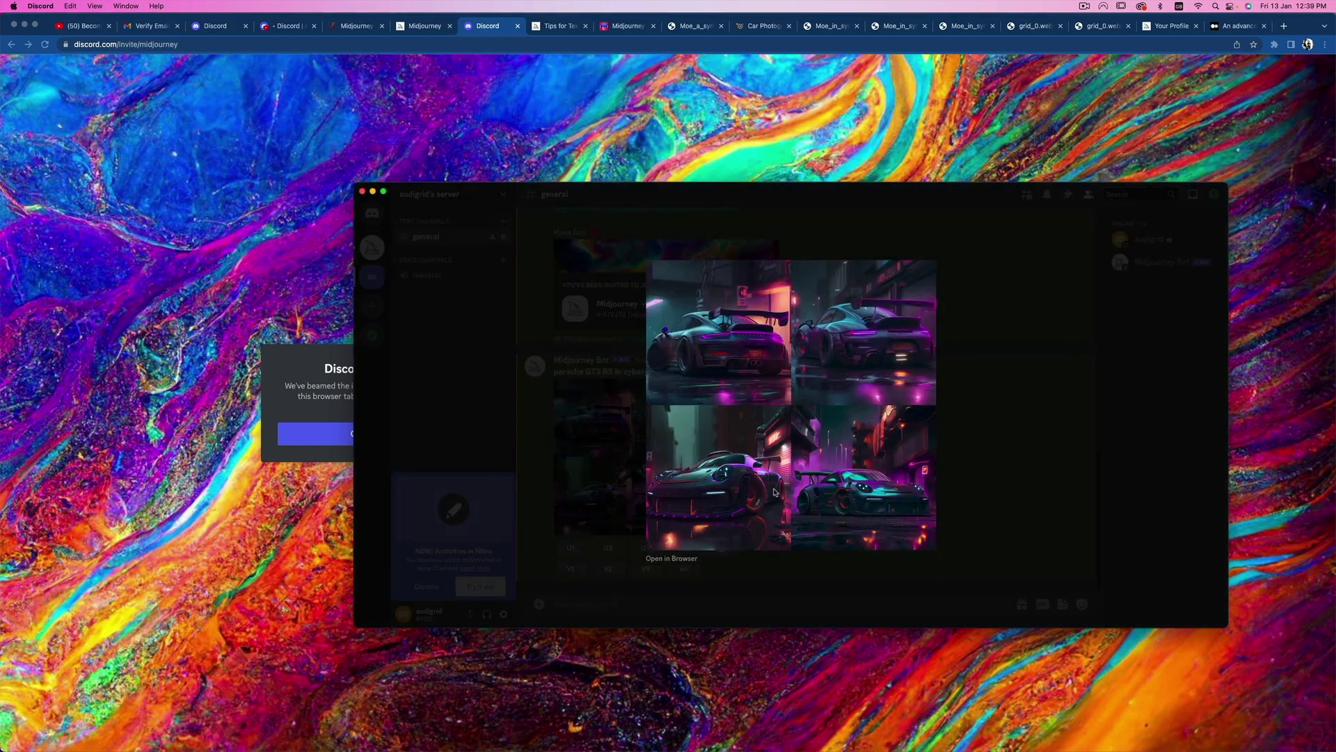
{"action": "left_click", "coordinate": [669, 558]}
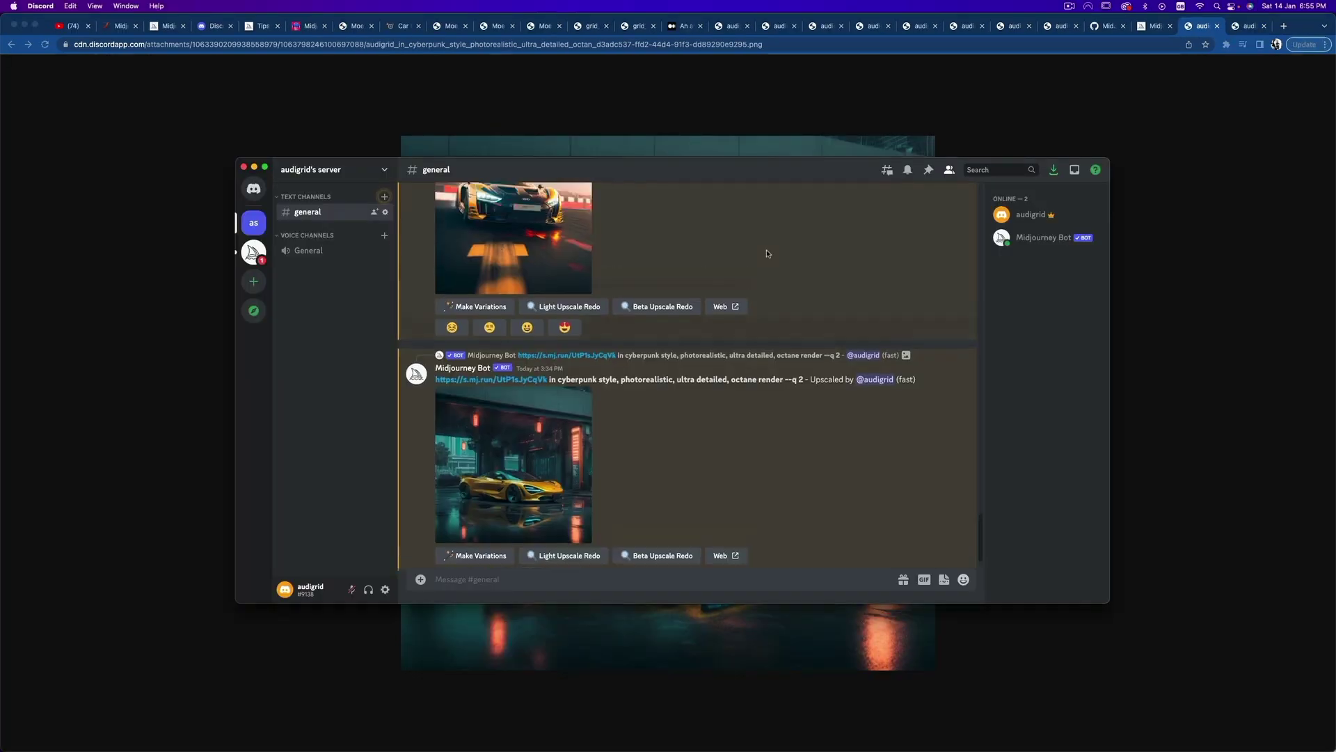
{"action": "scroll", "coordinate": [767, 249], "scroll_direction": "up", "scroll_amount": 10}
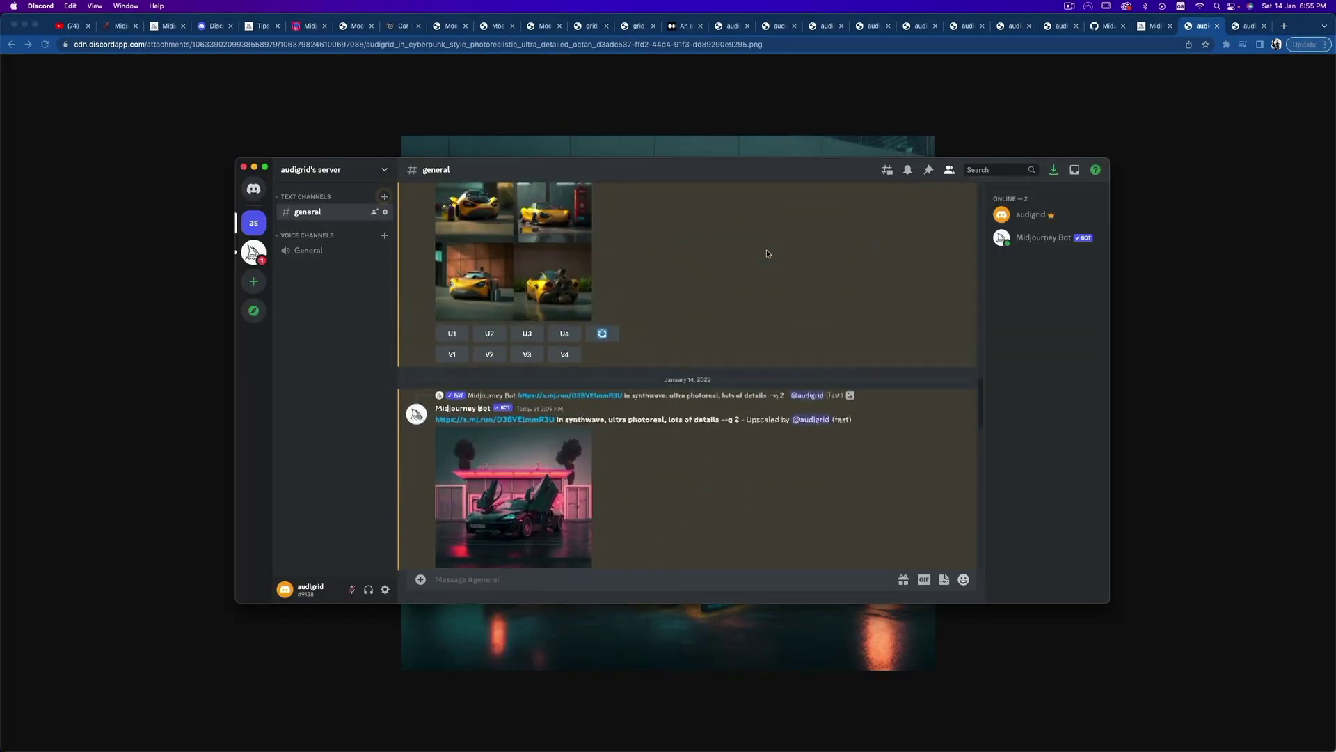
{"action": "scroll", "coordinate": [766, 250], "scroll_direction": "down", "scroll_amount": 6}
{"action": "scroll", "coordinate": [767, 254], "scroll_direction": "down", "scroll_amount": 5}
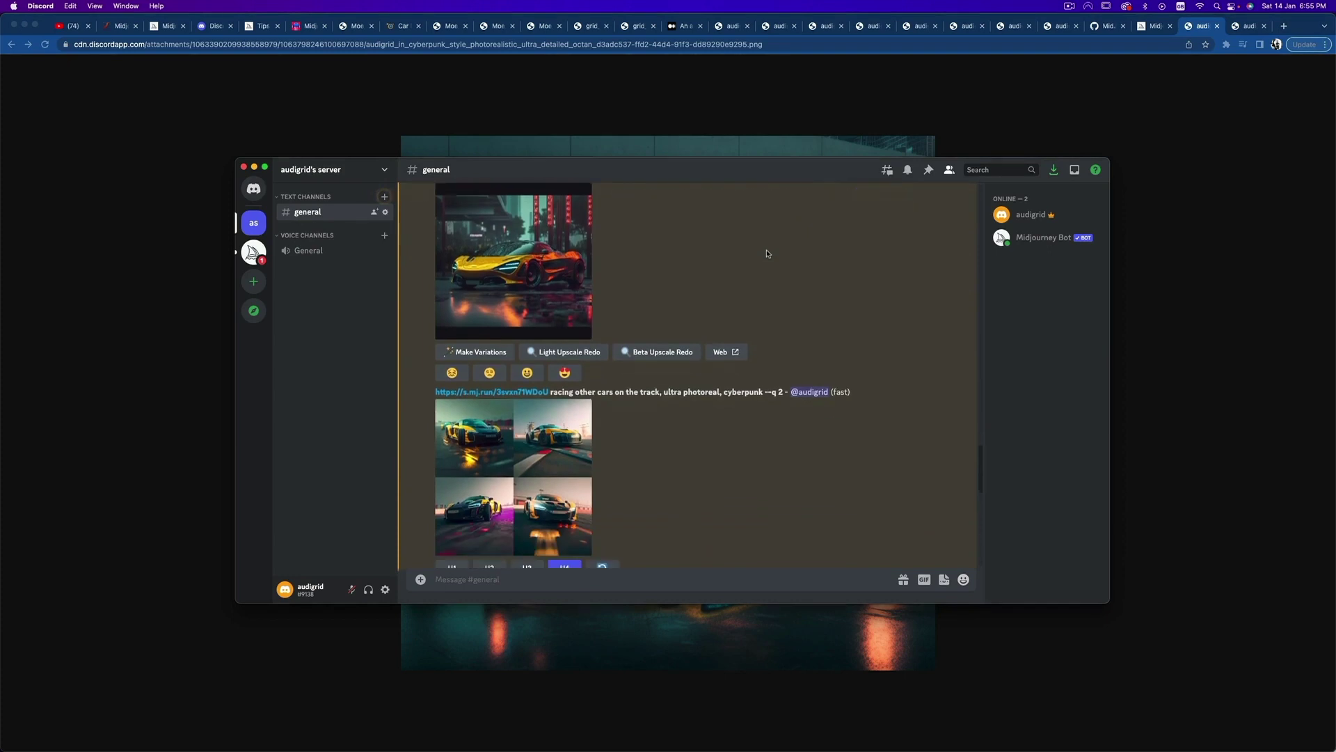
{"action": "scroll", "coordinate": [767, 253], "scroll_direction": "down", "scroll_amount": 8}
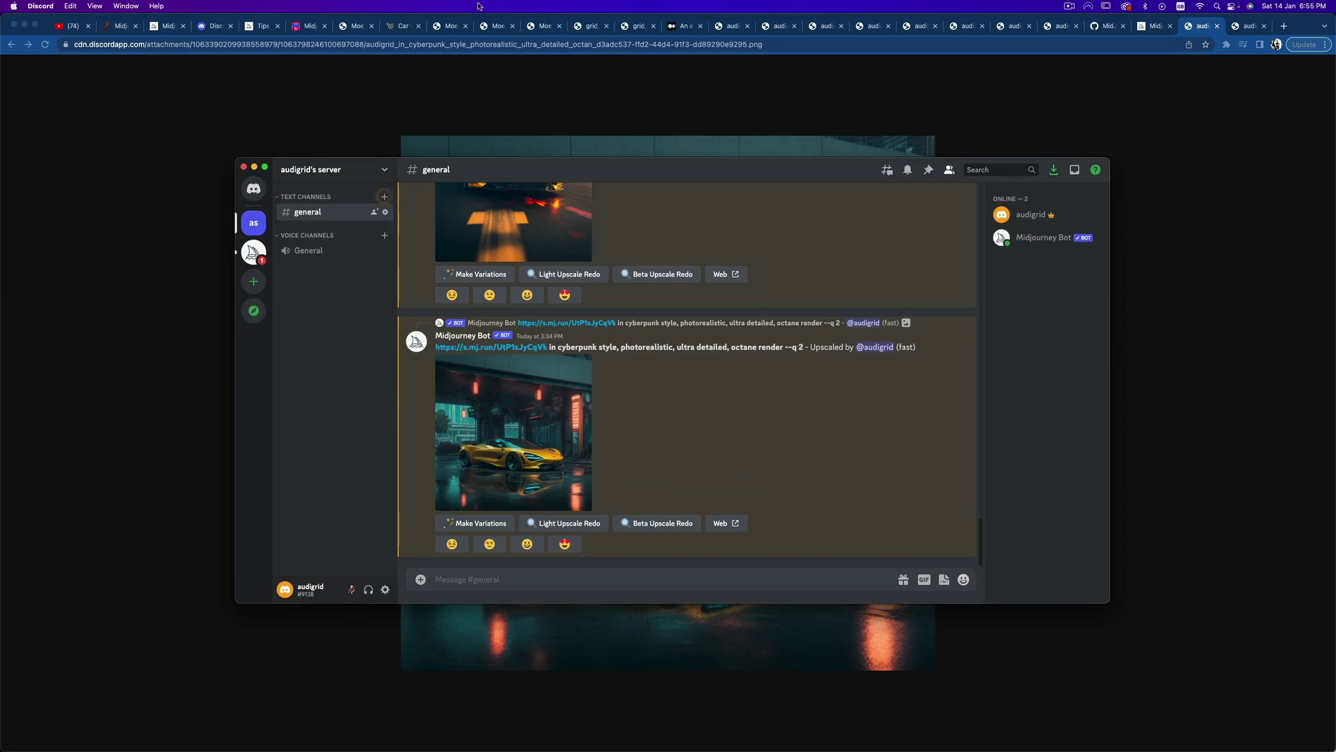
Step: Copy the Jaguar photo's image address from the car gallery page
{"action": "left_click", "coordinate": [409, 27]}
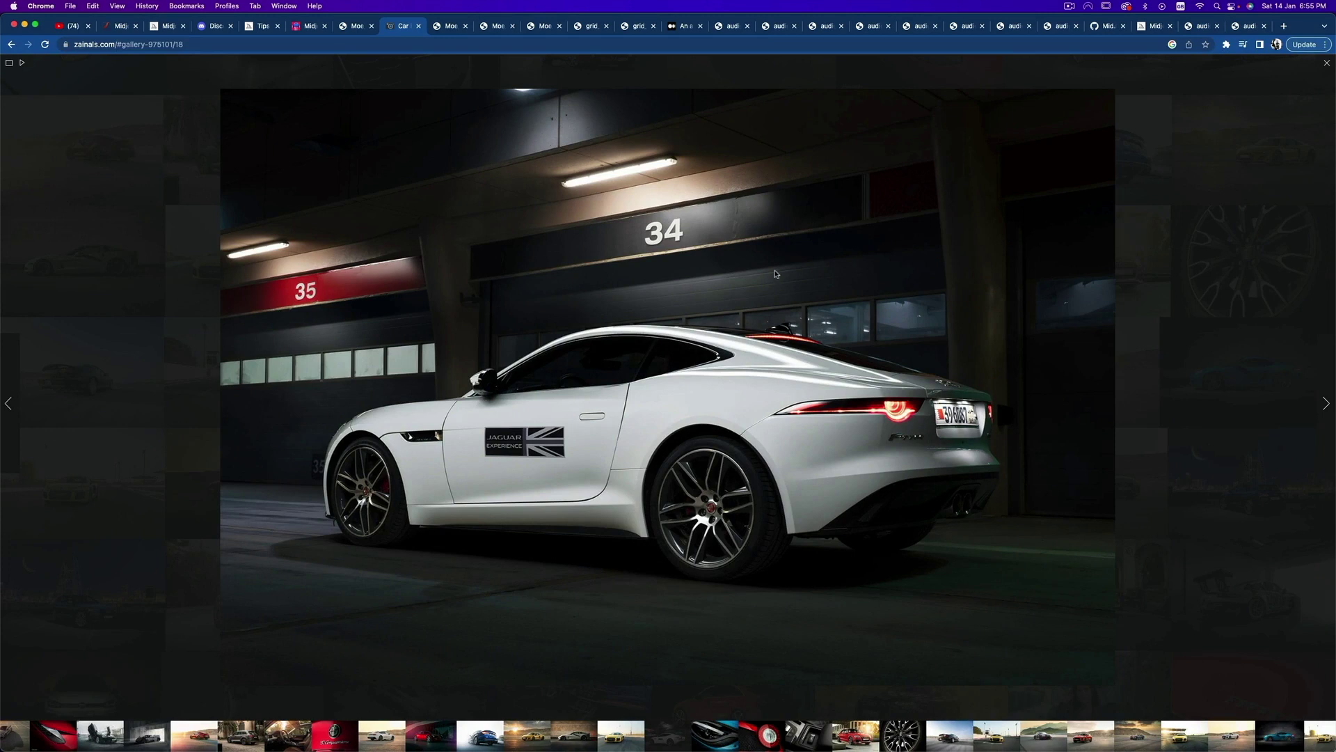
{"action": "right_click", "coordinate": [736, 286]}
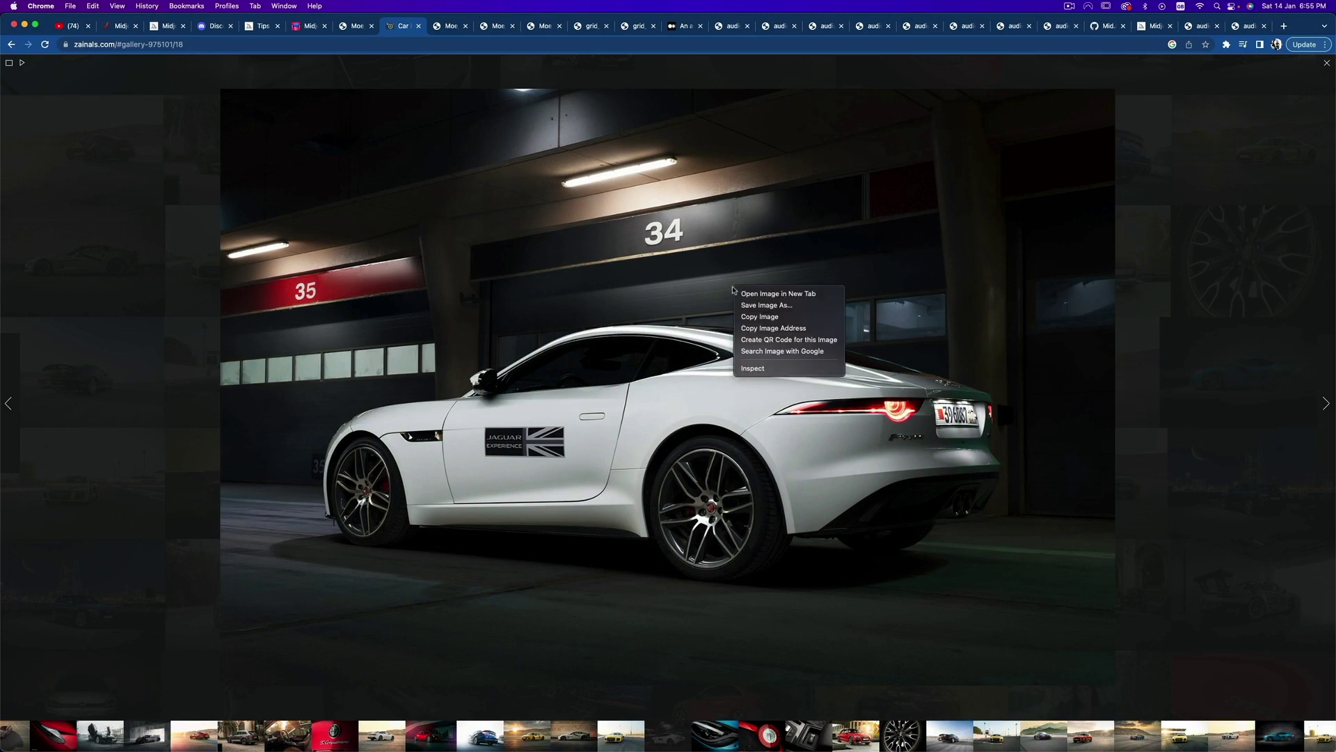
{"action": "left_click", "coordinate": [805, 332]}
Step: Queue /imagine with the Jaguar URL plus 'in cyberpunk style, ultra detailed, ultra photoreal, unreal engine 5 --q 2', then view the Showcase
{"action": "key", "text": "super+Tab"}
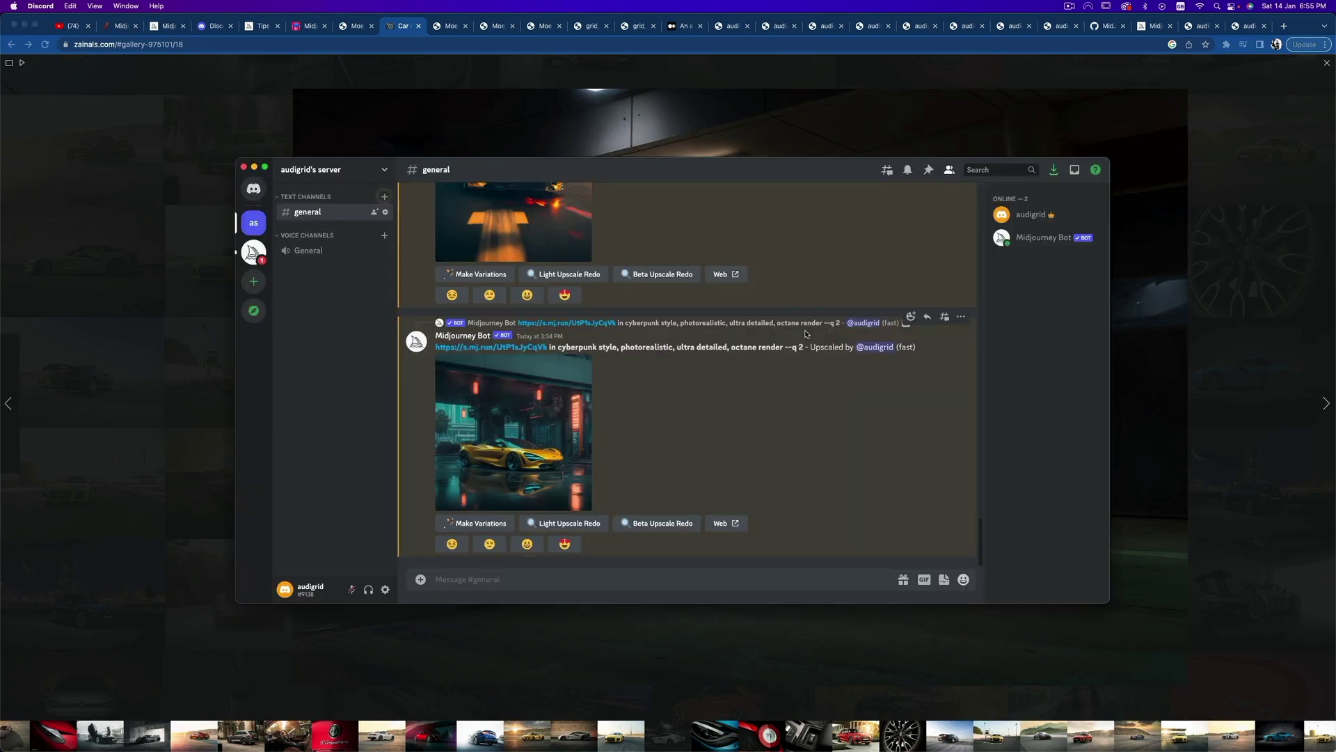
{"action": "left_click", "coordinate": [546, 583]}
{"action": "type", "text": "/ima"}
{"action": "key", "text": "Return"}
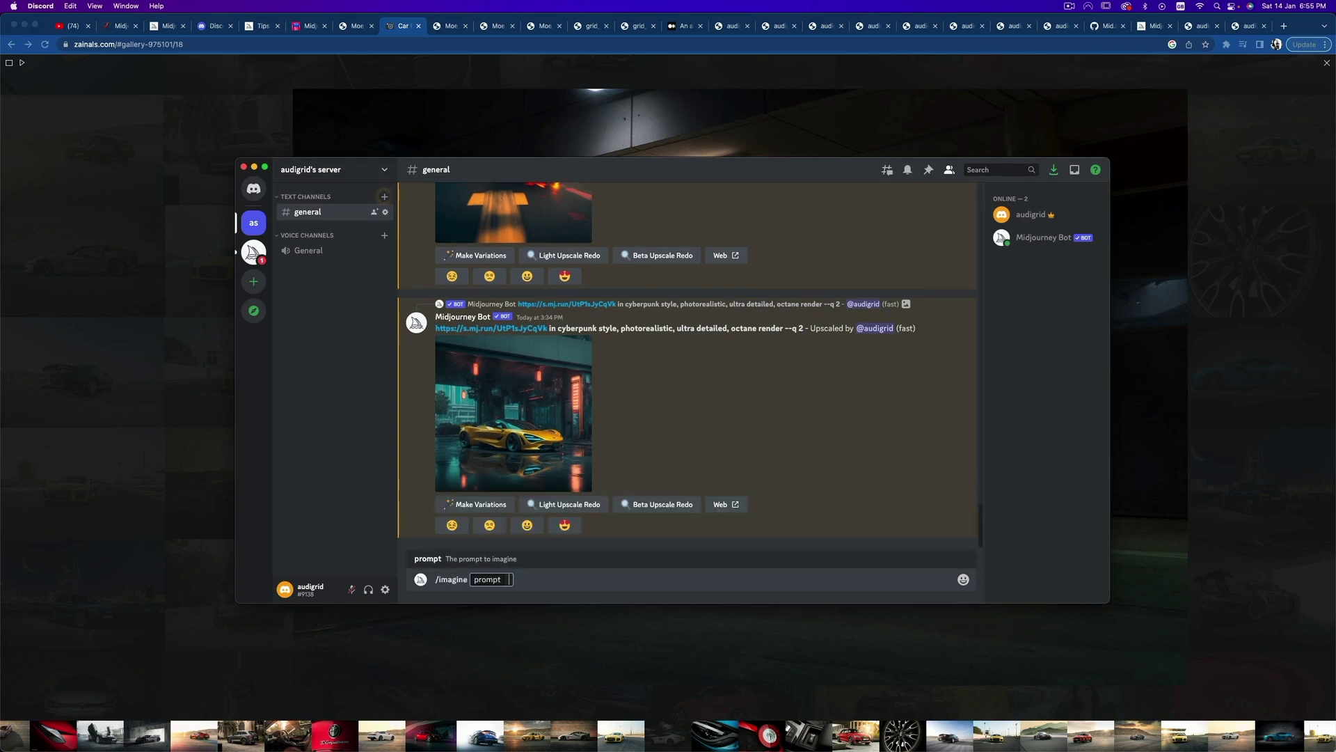
{"action": "key", "text": "super+v"}
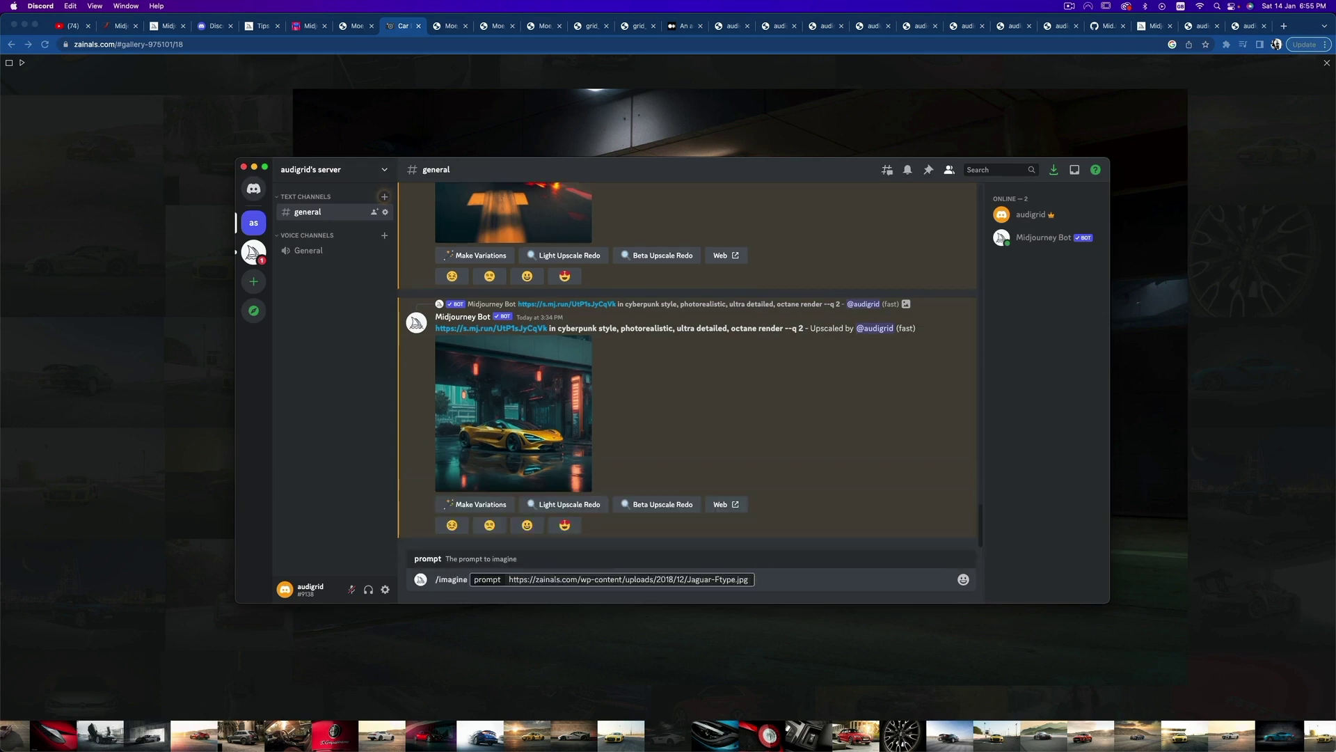
{"action": "type", "text": "in cyberpunk style, "}
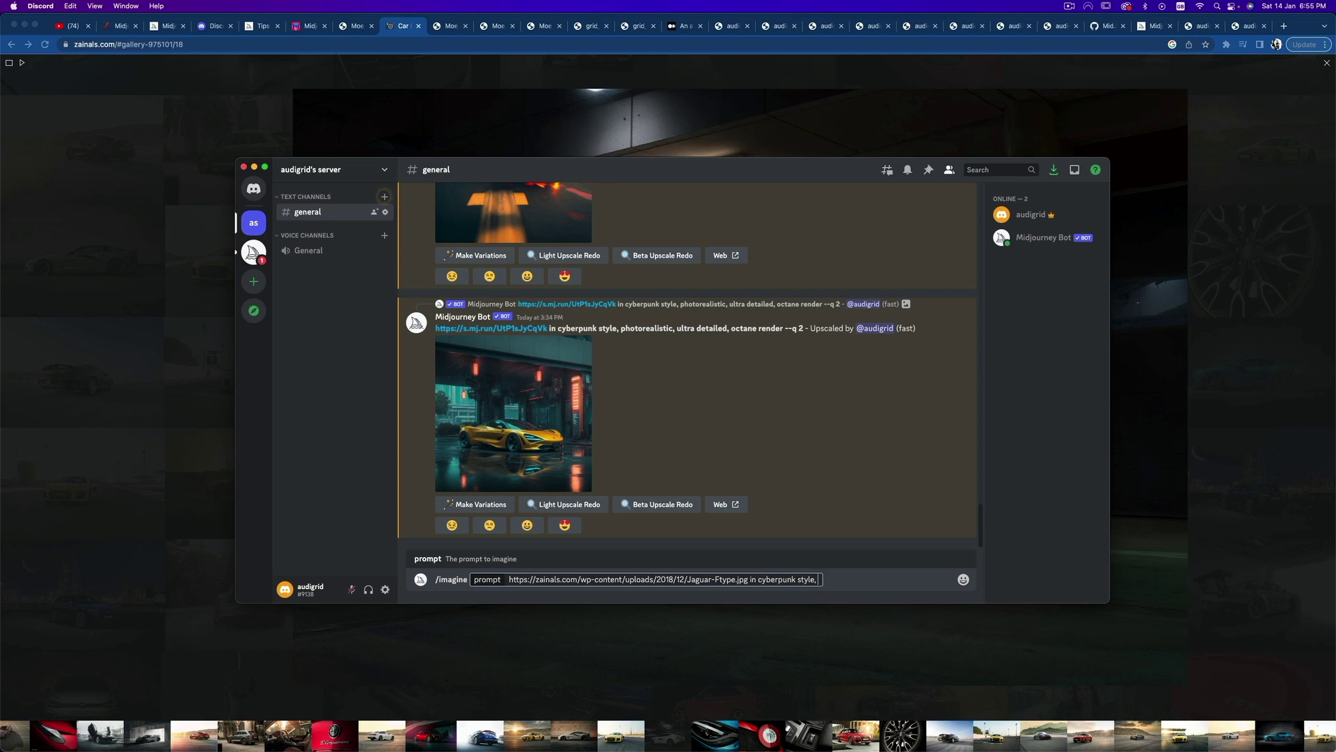
{"action": "type", "text": "ultra detailed, ultra photoreal"}
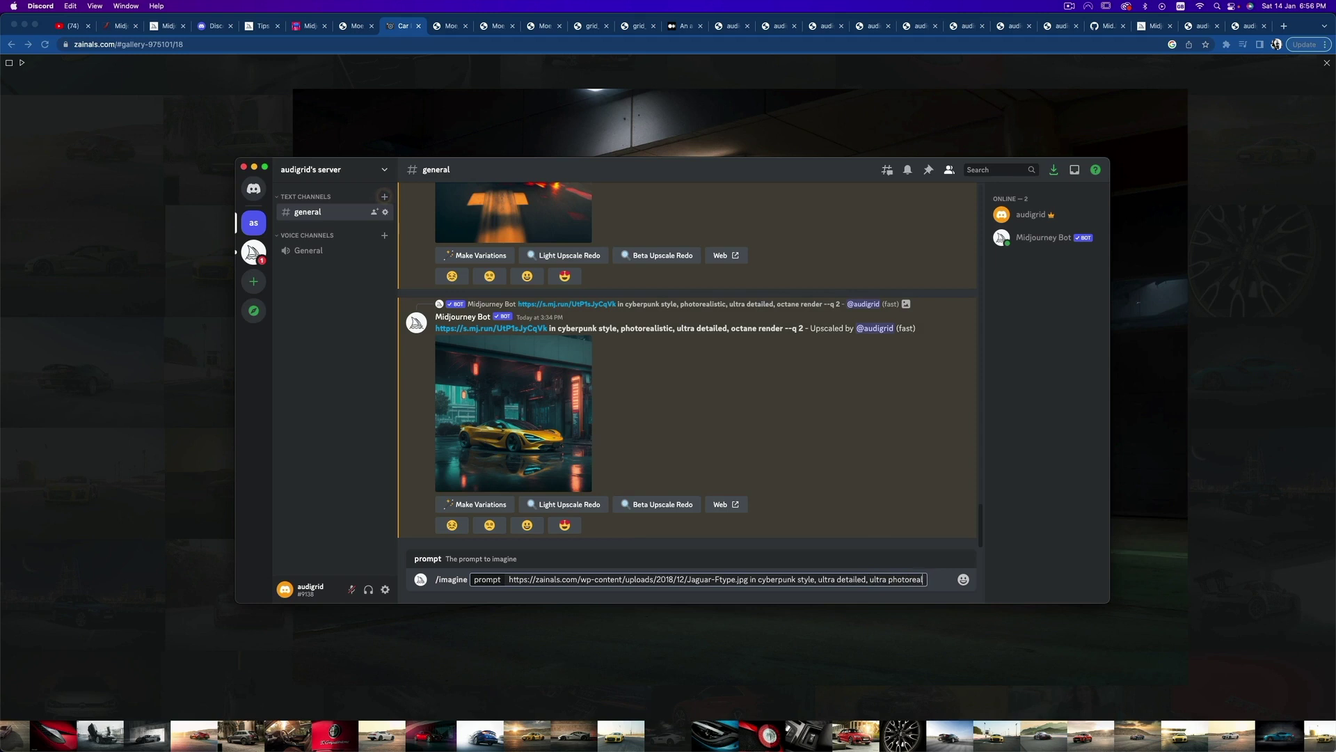
{"action": "type", "text": ", unreal engine 5"}
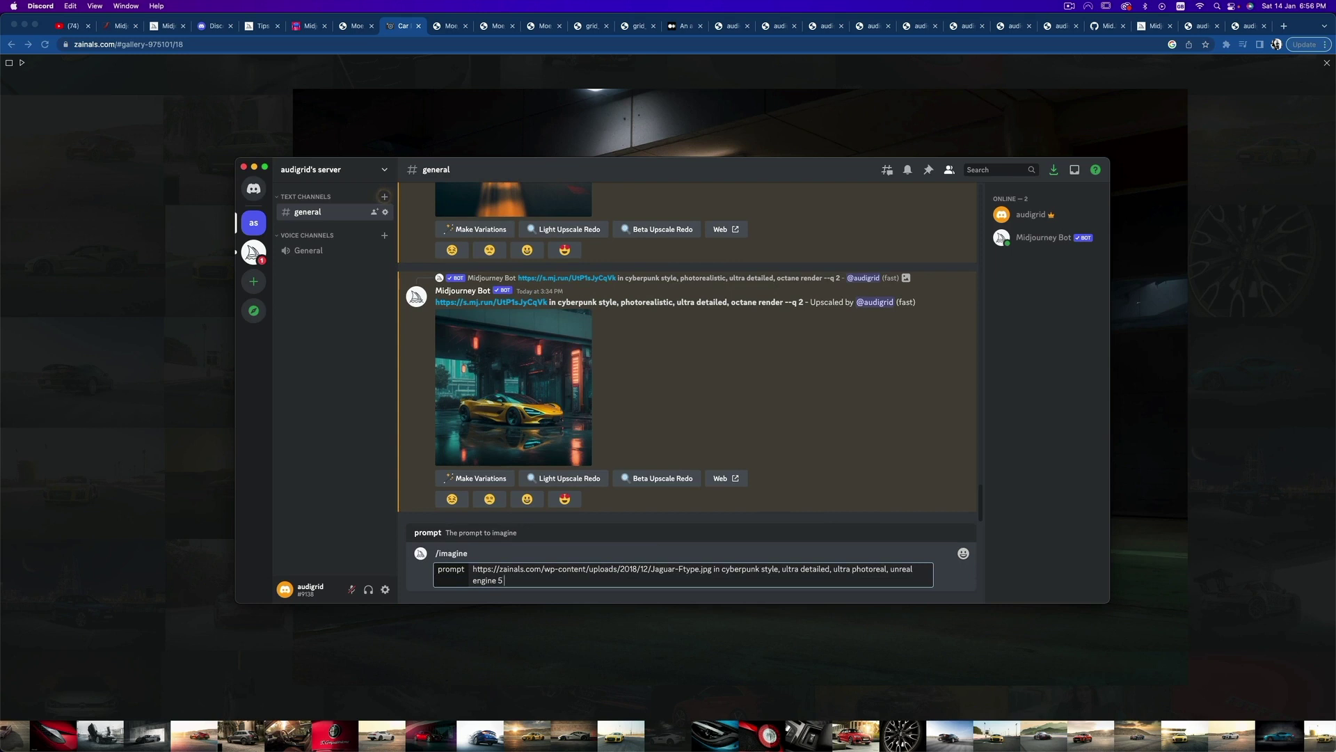
{"action": "type", "text": " --q 2"}
{"action": "key", "text": "Return"}
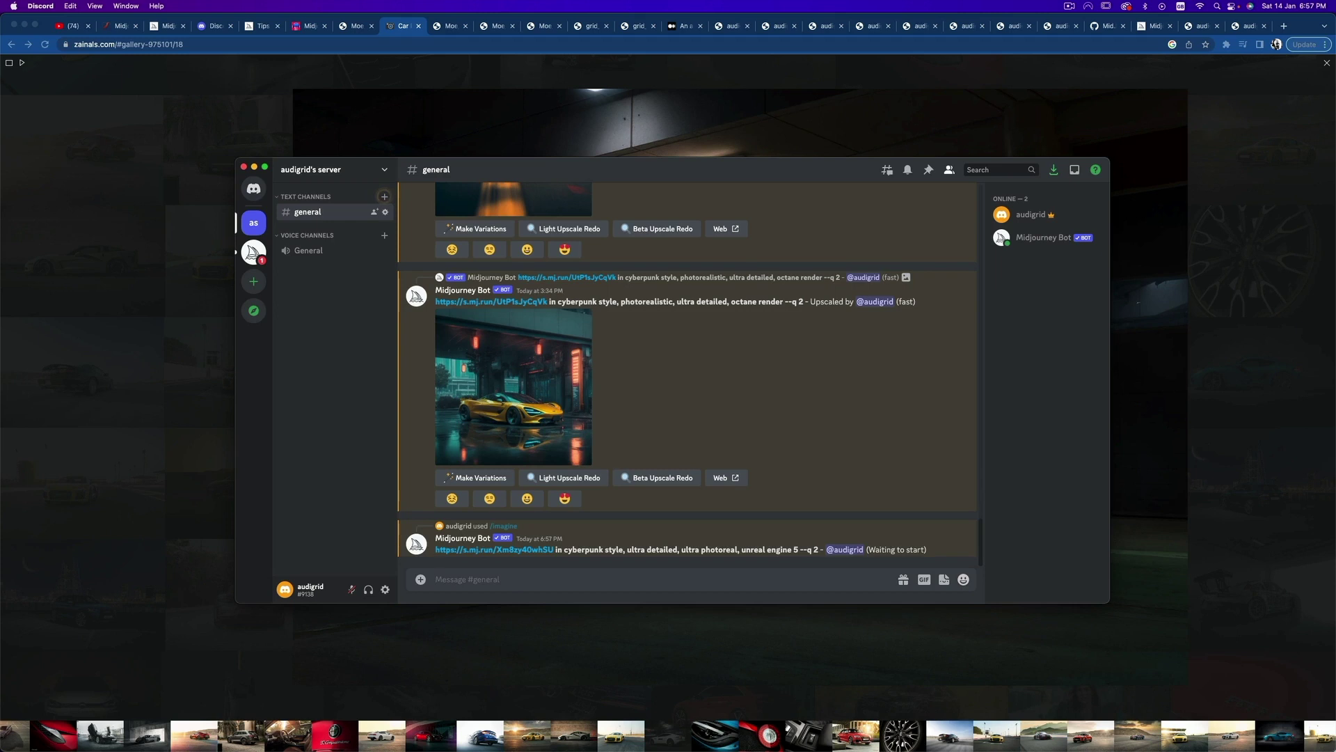
{"action": "left_click", "coordinate": [1155, 27]}
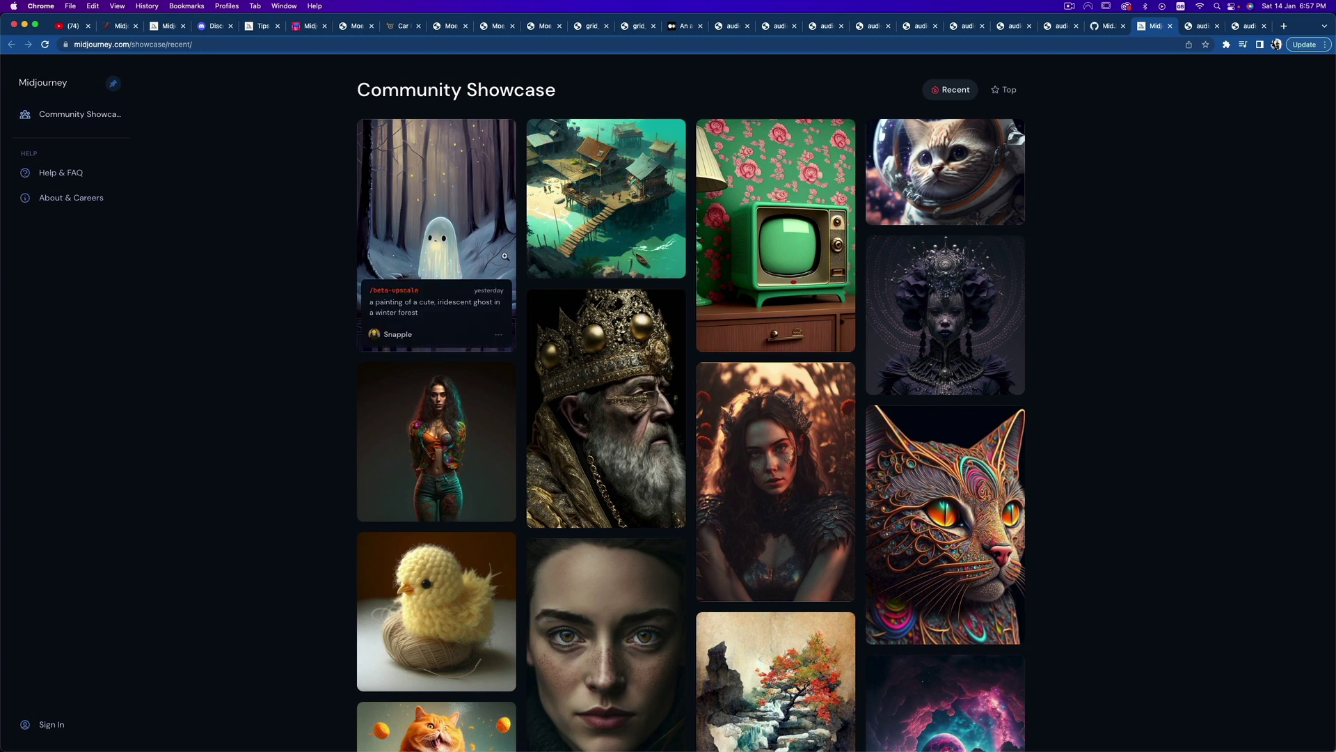
{"action": "scroll", "coordinate": [672, 379], "scroll_direction": "down", "scroll_amount": 1}
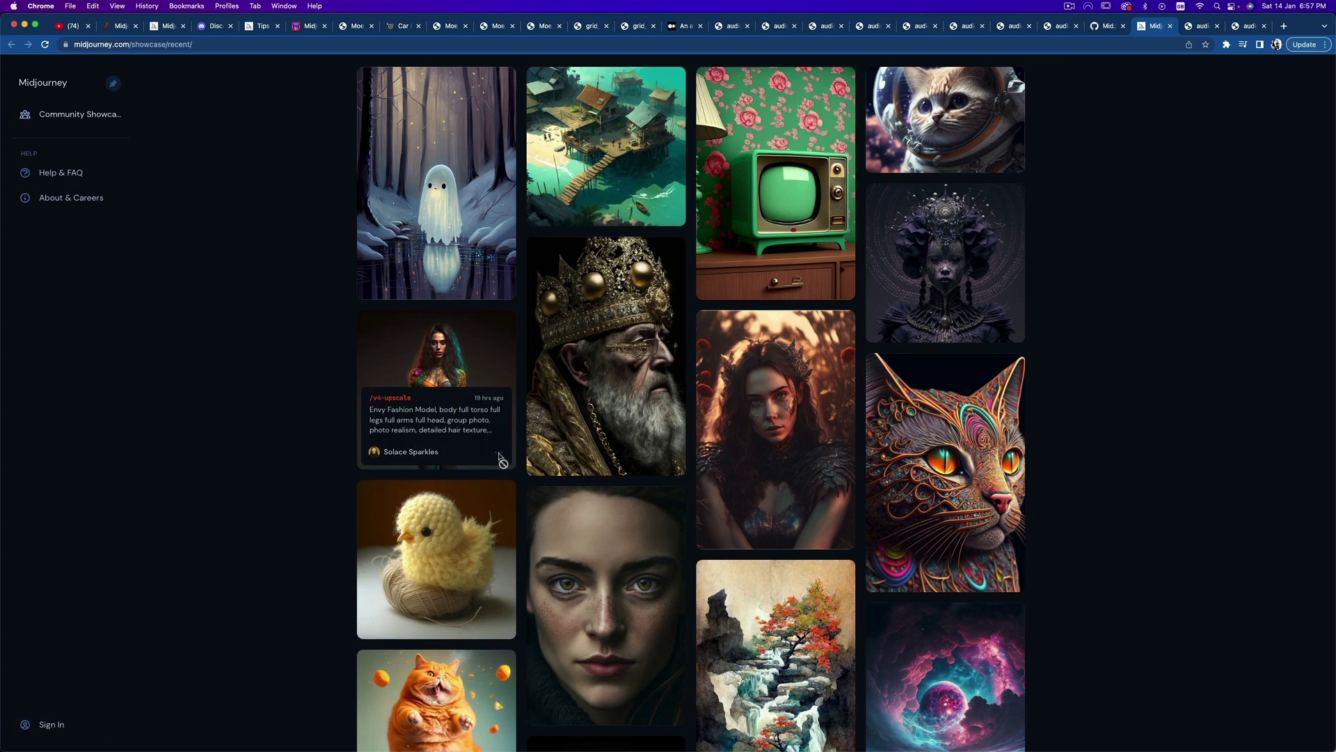
{"action": "left_click_drag", "start_coordinate": [379, 411], "coordinate": [504, 437]}
{"action": "scroll", "coordinate": [714, 532], "scroll_direction": "down", "scroll_amount": 1}
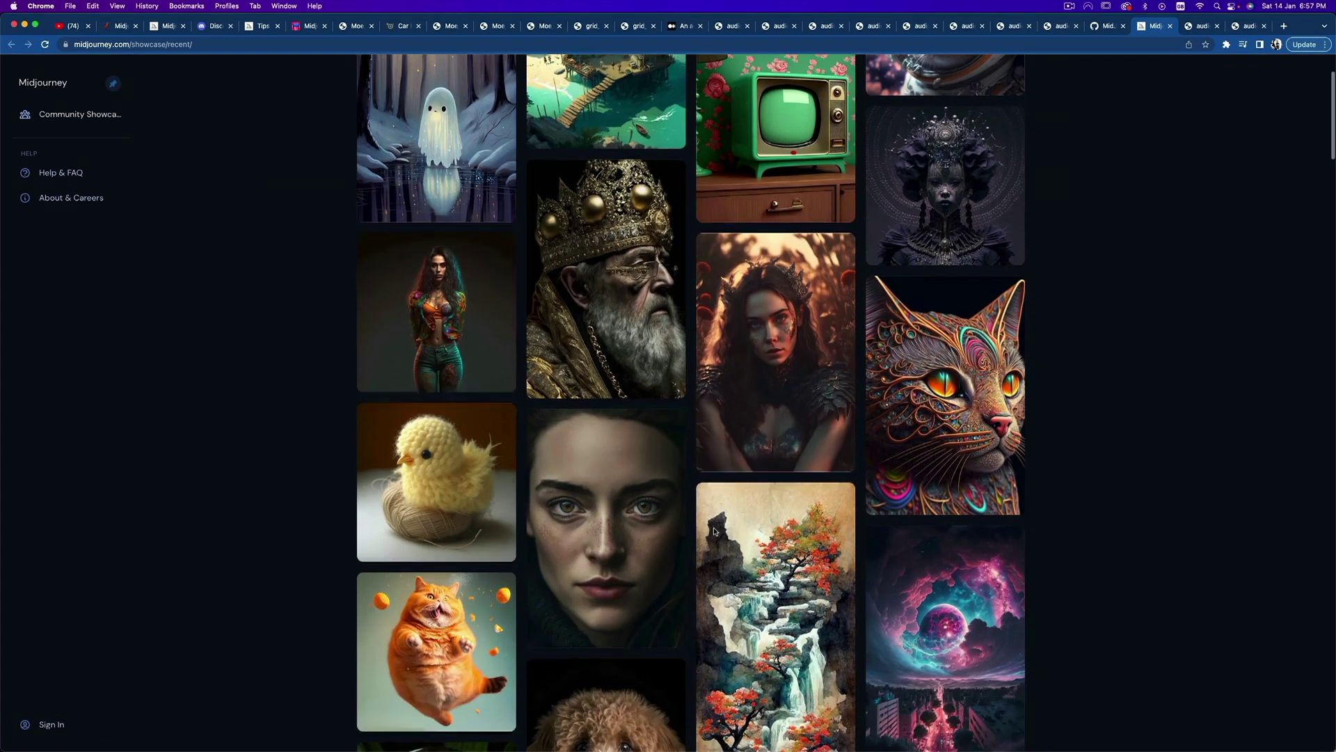
{"action": "scroll", "coordinate": [714, 531], "scroll_direction": "down", "scroll_amount": 9}
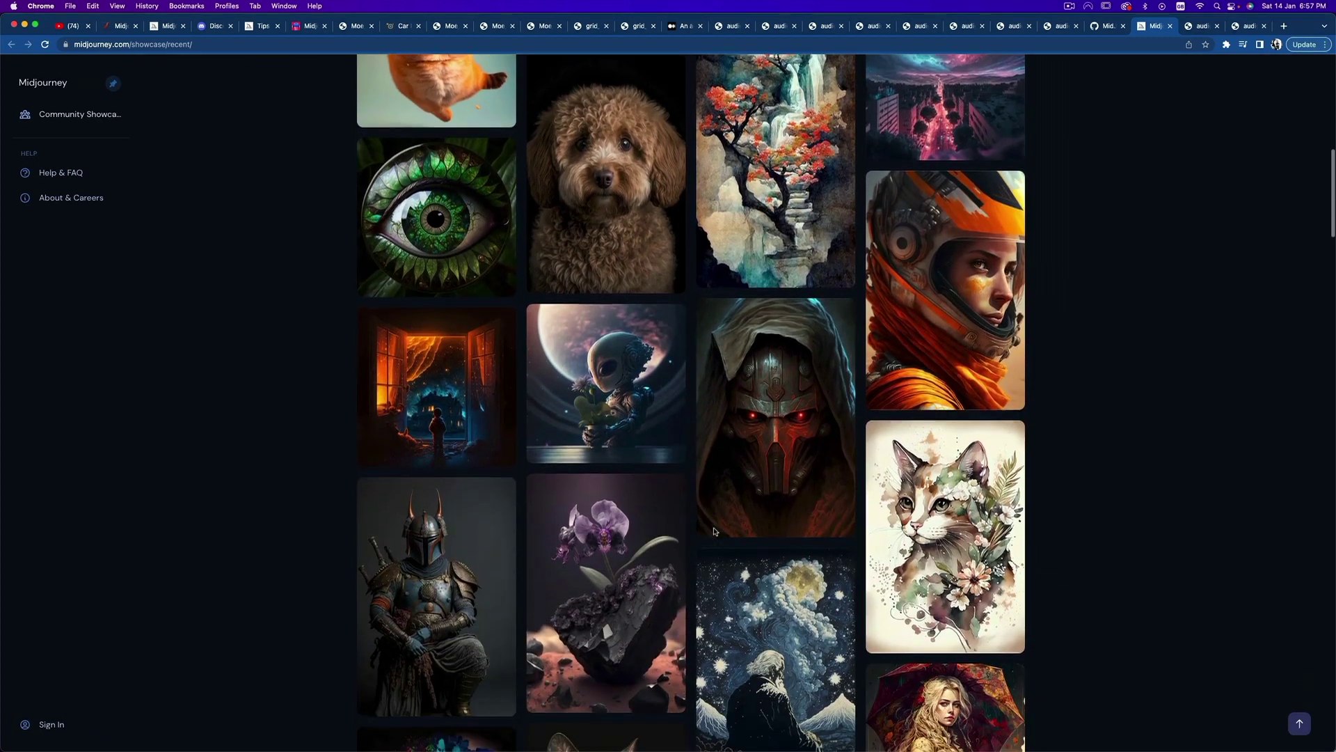
{"action": "scroll", "coordinate": [714, 532], "scroll_direction": "down", "scroll_amount": 7}
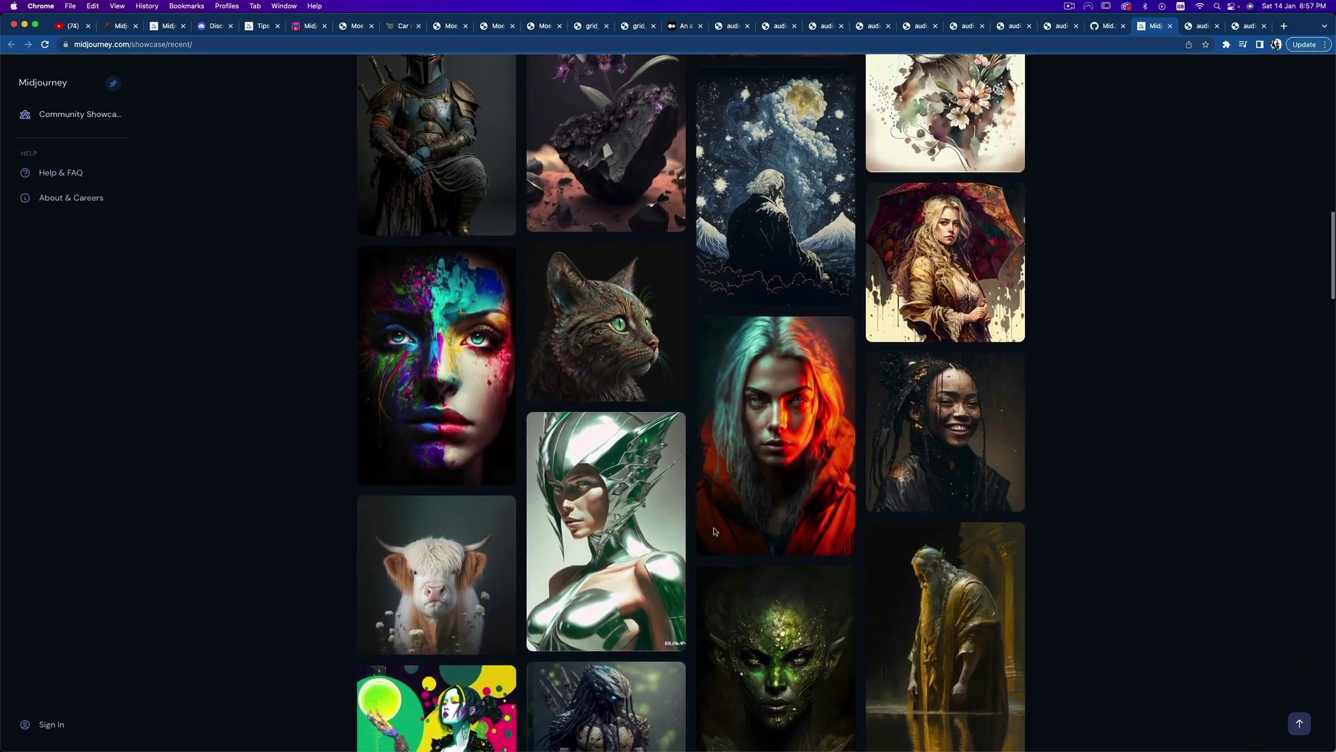
{"action": "scroll", "coordinate": [714, 531], "scroll_direction": "down", "scroll_amount": 1}
{"action": "scroll", "coordinate": [714, 531], "scroll_direction": "down", "scroll_amount": 1}
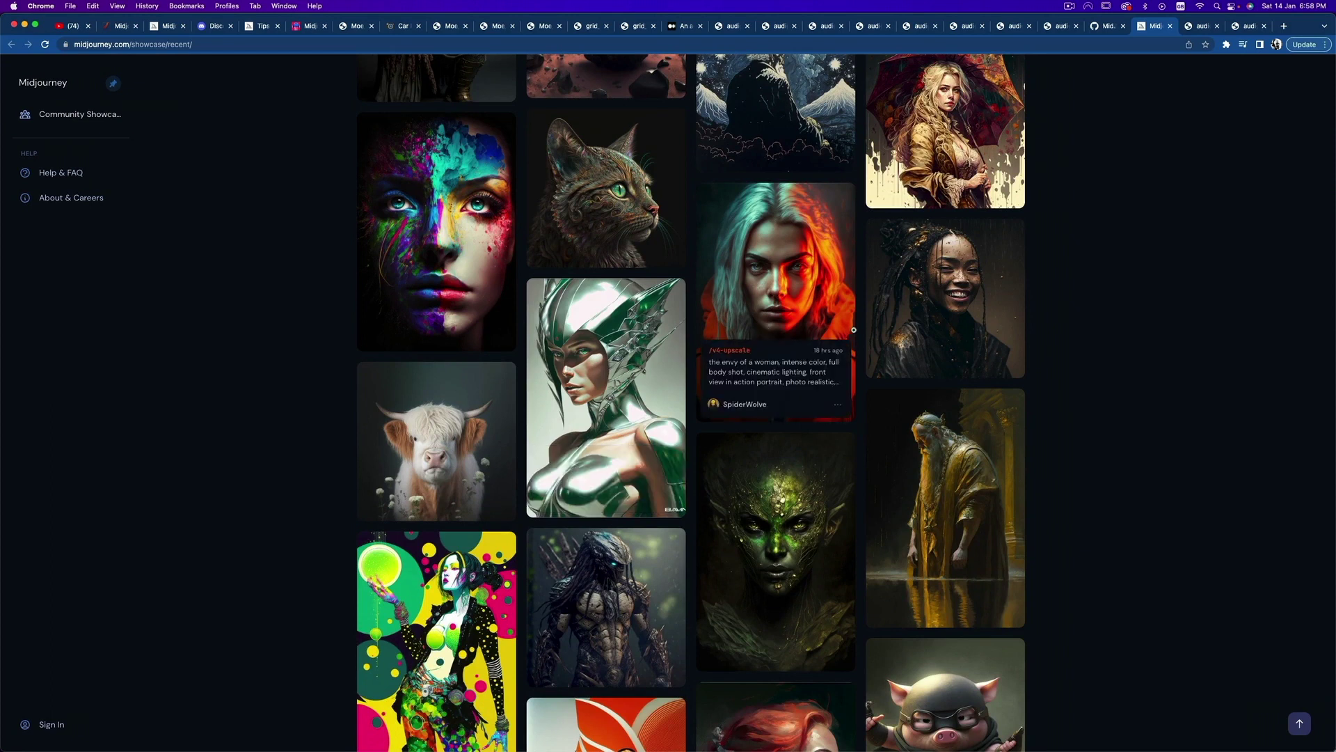
{"action": "scroll", "coordinate": [217, 489], "scroll_direction": "down", "scroll_amount": 10}
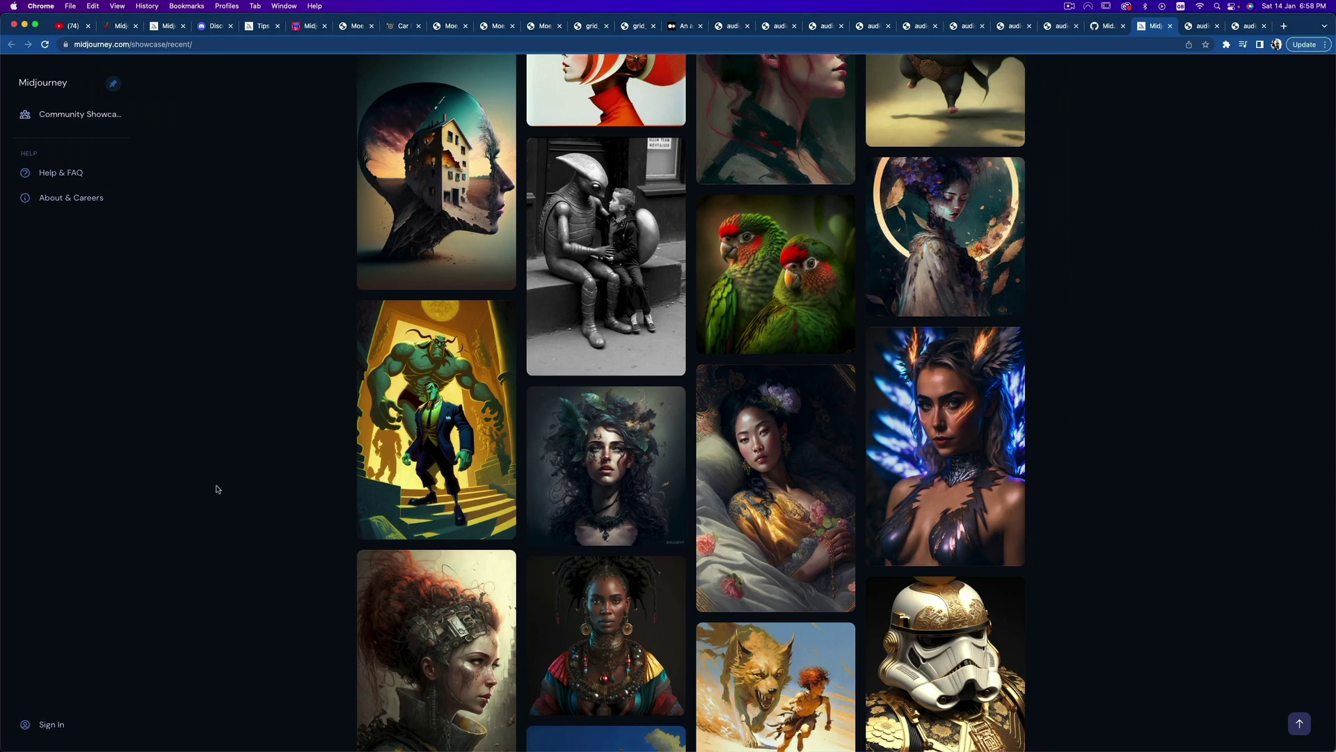
{"action": "scroll", "coordinate": [284, 473], "scroll_direction": "down", "scroll_amount": 5}
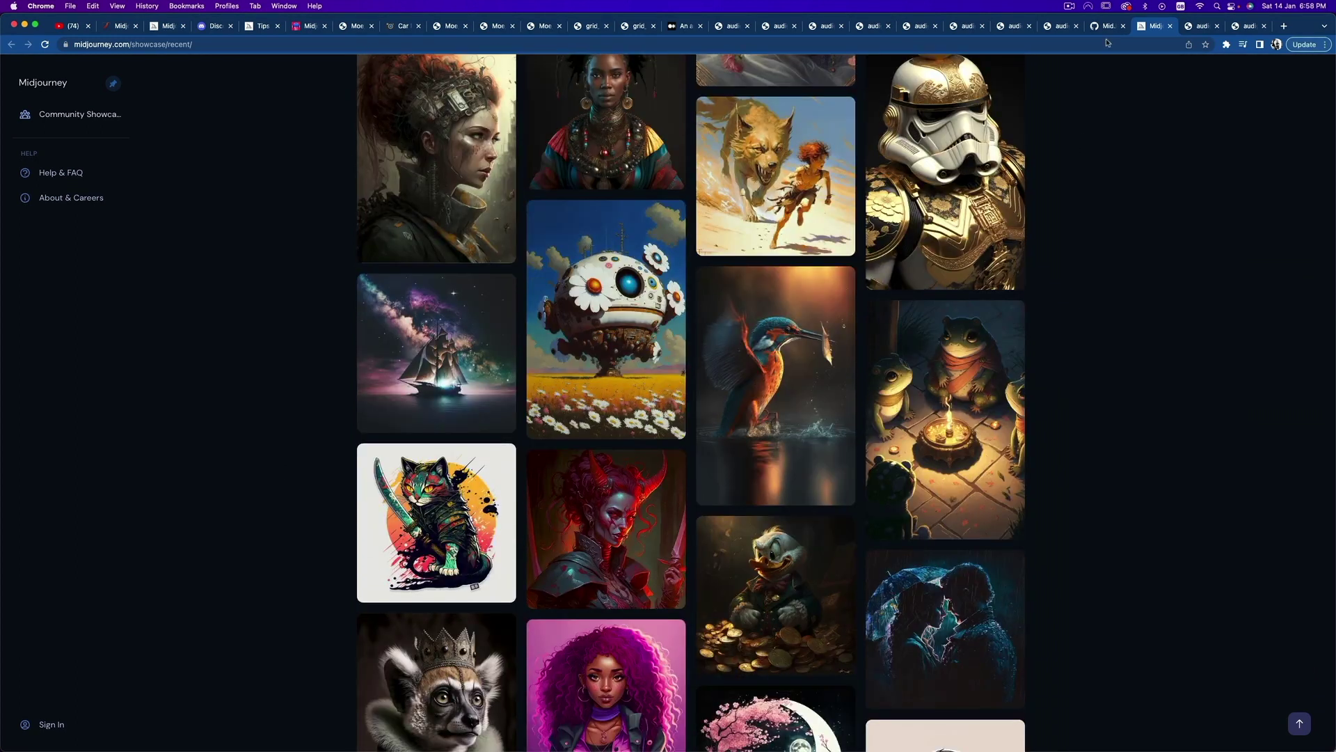
{"action": "left_click", "coordinate": [1107, 27]}
Step: Open TV_and_Movies.md, expand TV Shows to browse example grids, then move to the Medium guide
{"action": "left_click", "coordinate": [409, 632]}
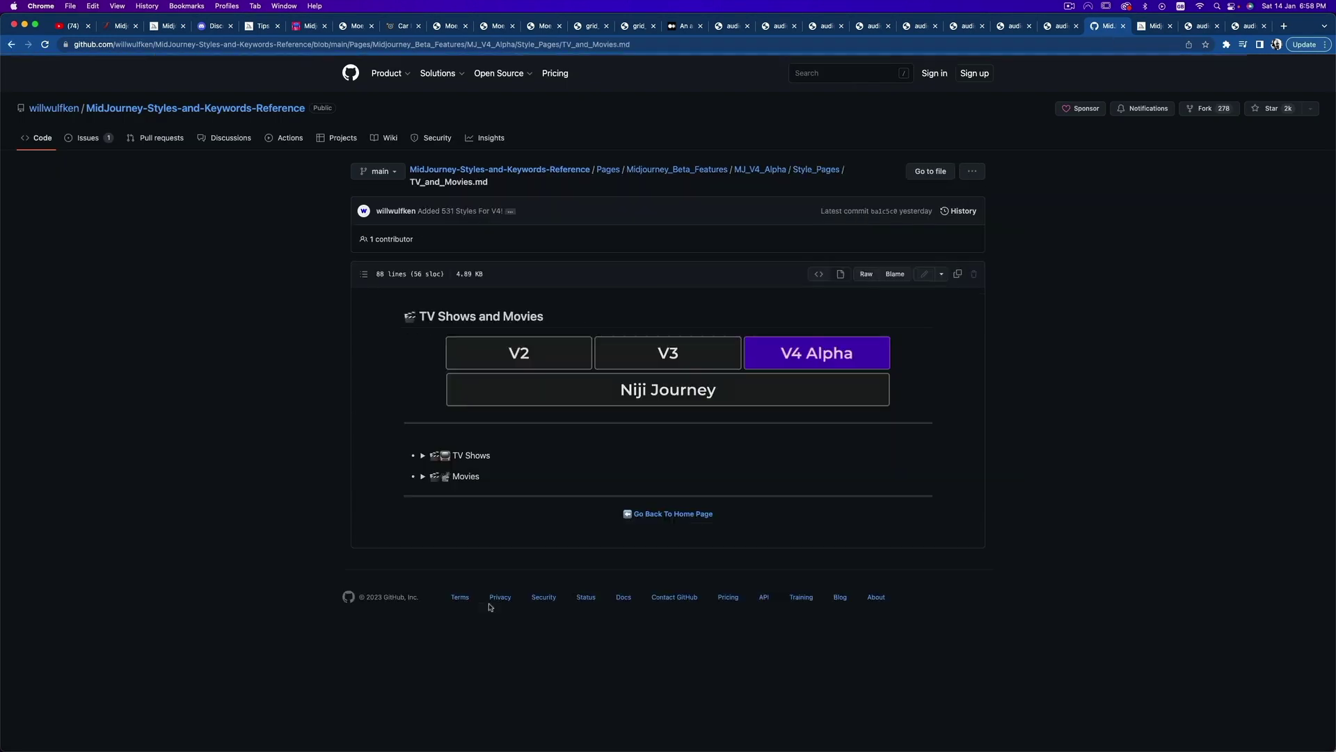
{"action": "left_click", "coordinate": [423, 455]}
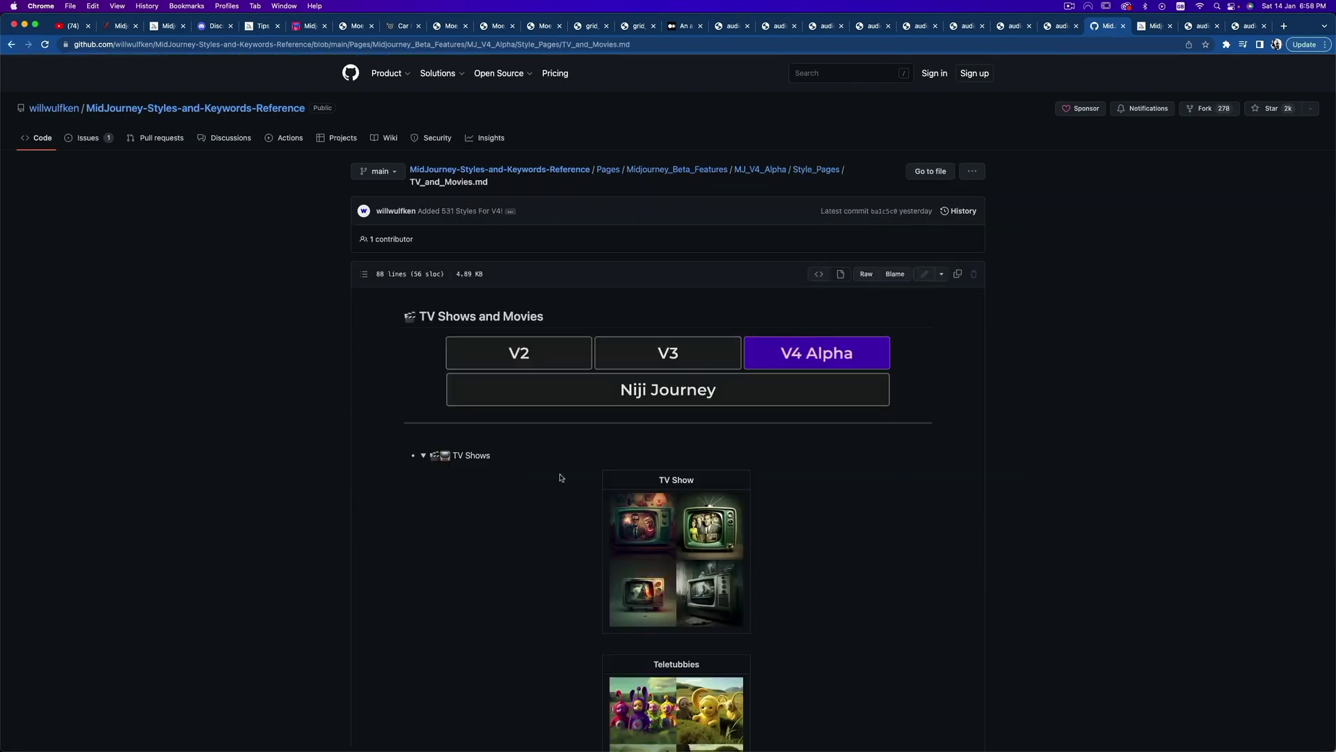
{"action": "scroll", "coordinate": [569, 482], "scroll_direction": "down", "scroll_amount": 8}
{"action": "scroll", "coordinate": [570, 483], "scroll_direction": "down", "scroll_amount": 1}
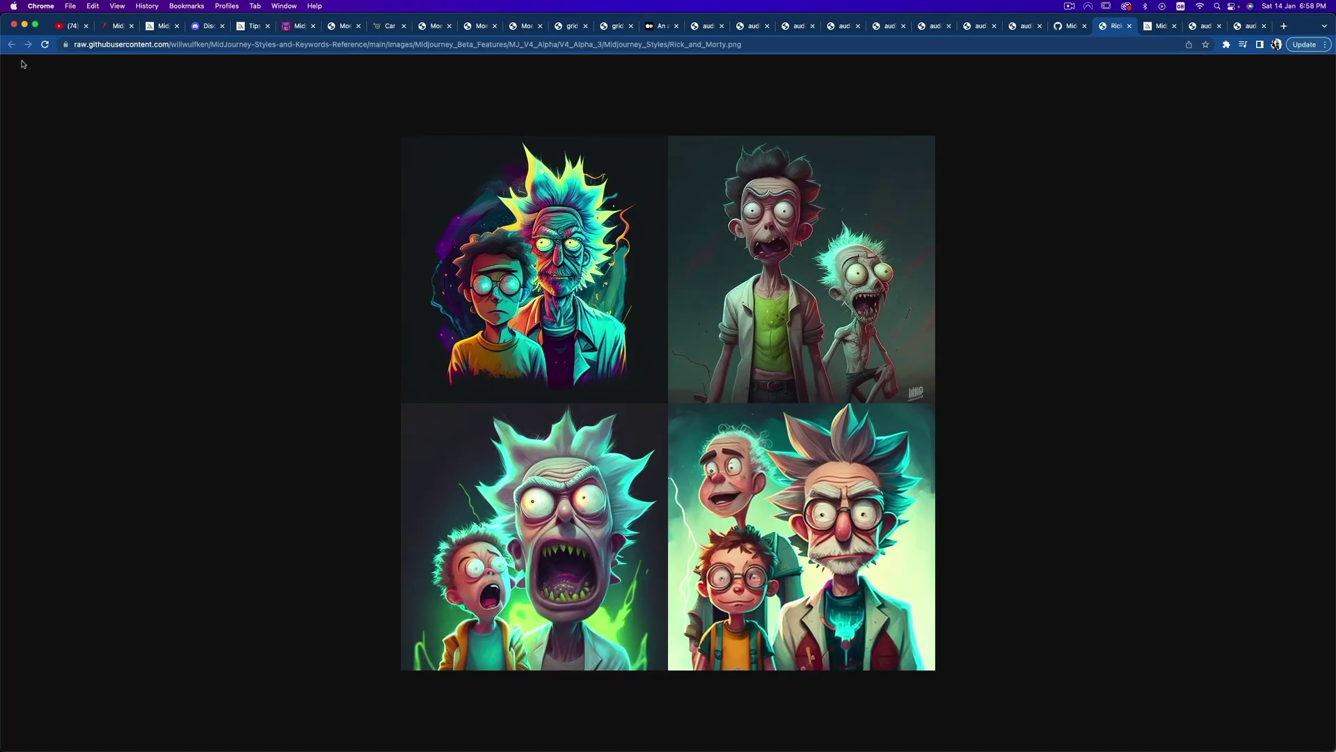
{"action": "left_click", "coordinate": [1069, 27]}
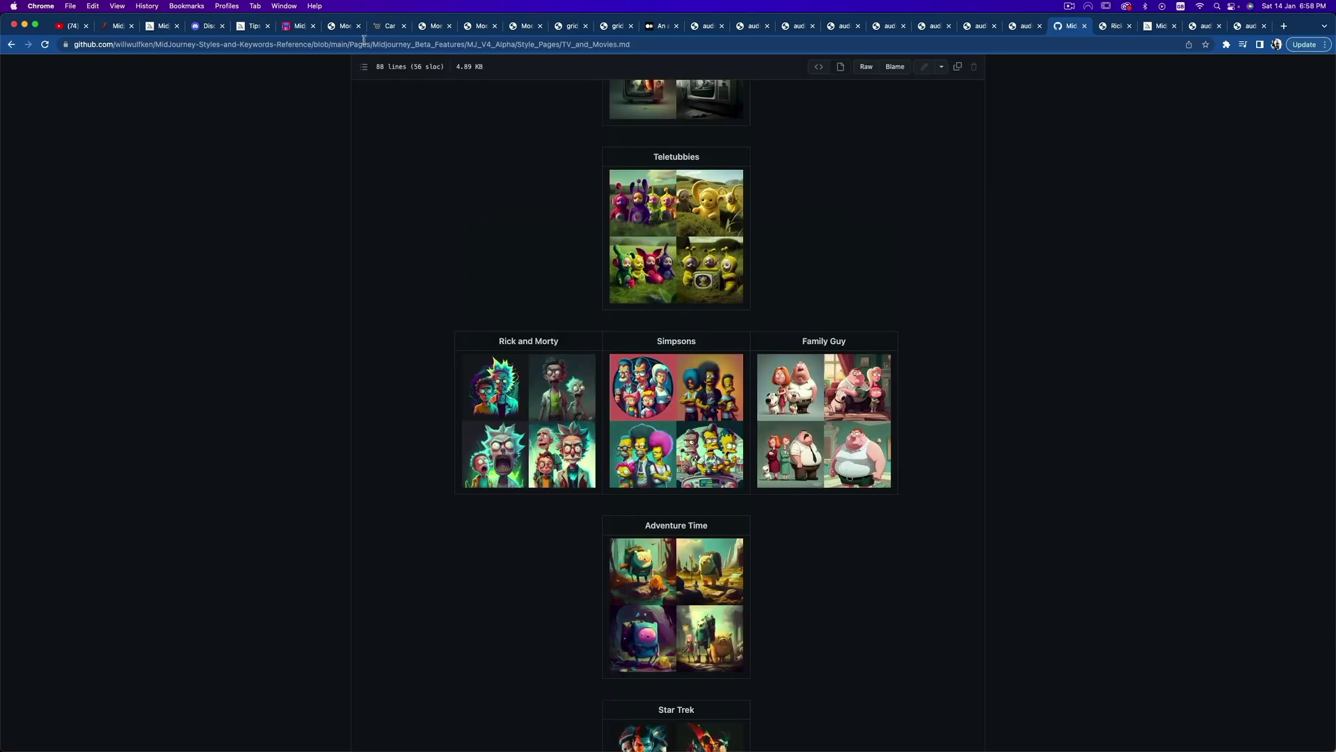
{"action": "left_click", "coordinate": [662, 28]}
Step: Skim the Medium prompt guide and the PromptHero anime-girl page, then bring Discord forward
{"action": "scroll", "coordinate": [657, 200], "scroll_direction": "up", "scroll_amount": 15}
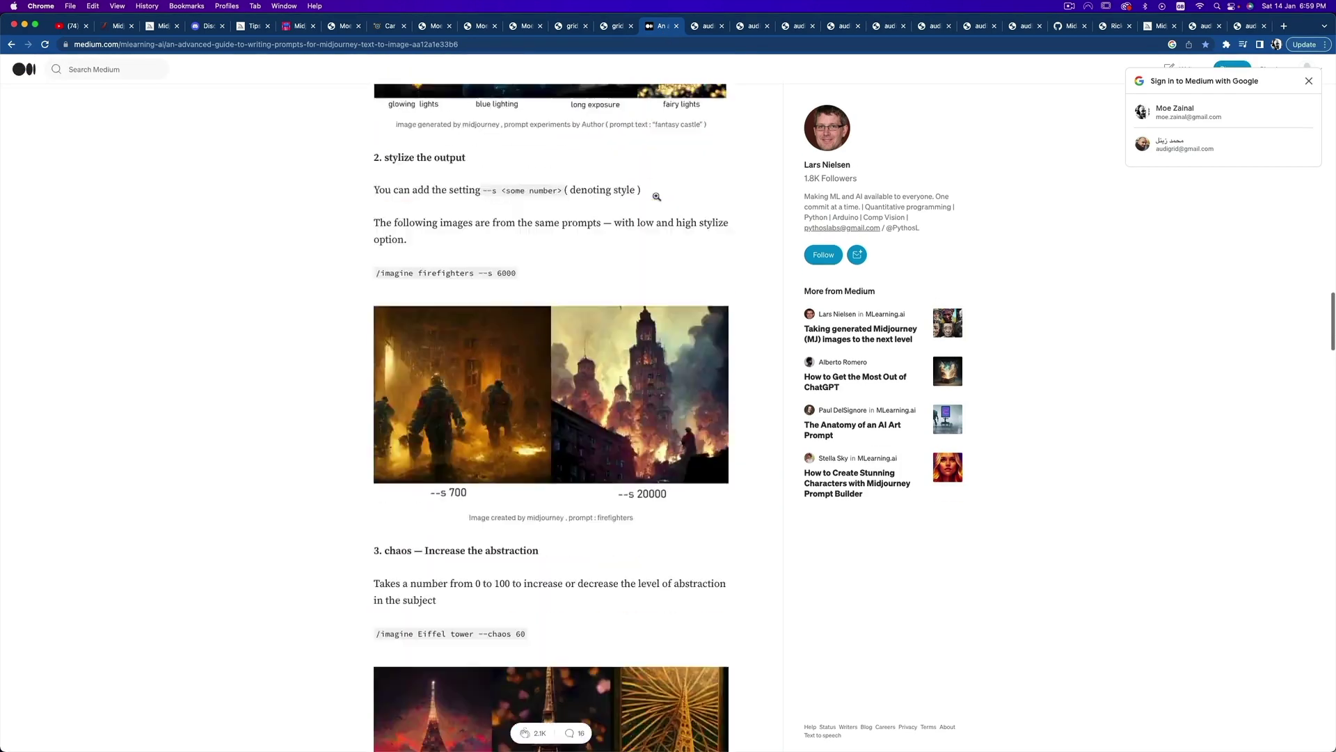
{"action": "scroll", "coordinate": [657, 200], "scroll_direction": "up", "scroll_amount": 20}
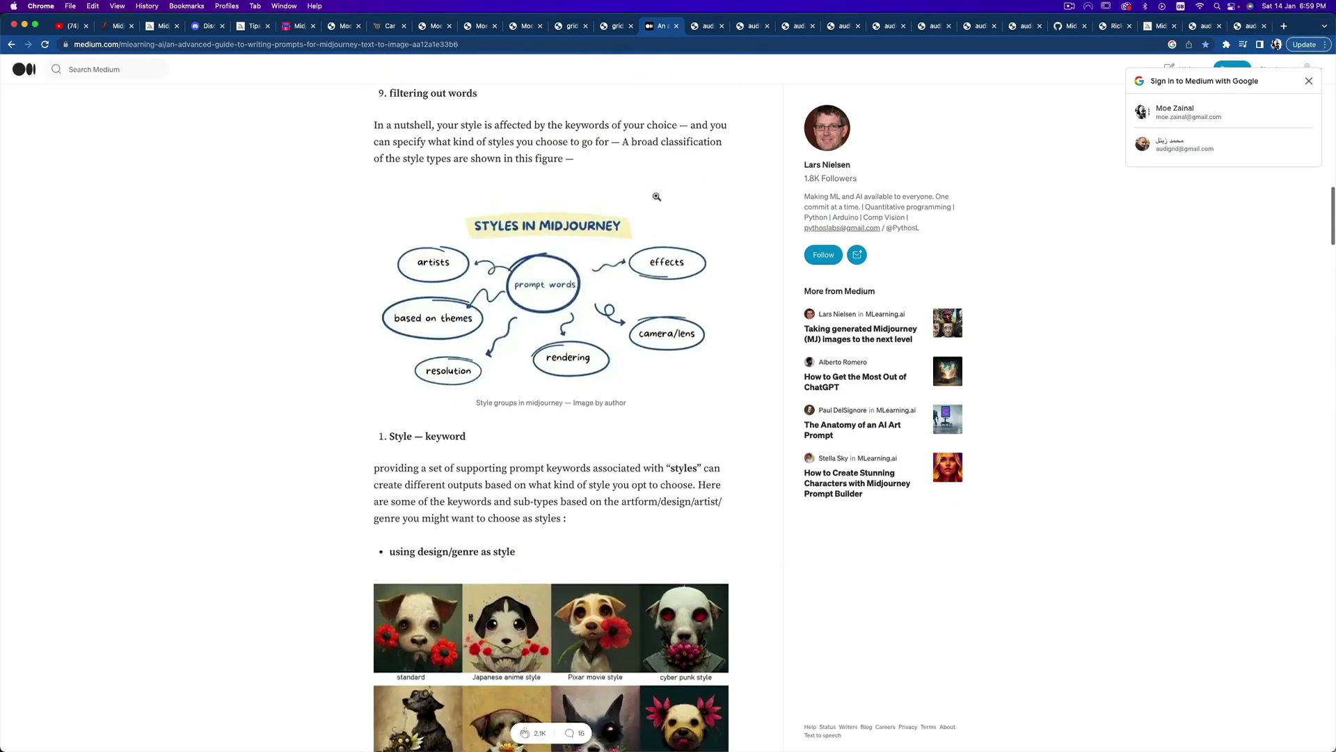
{"action": "scroll", "coordinate": [659, 198], "scroll_direction": "up", "scroll_amount": 20}
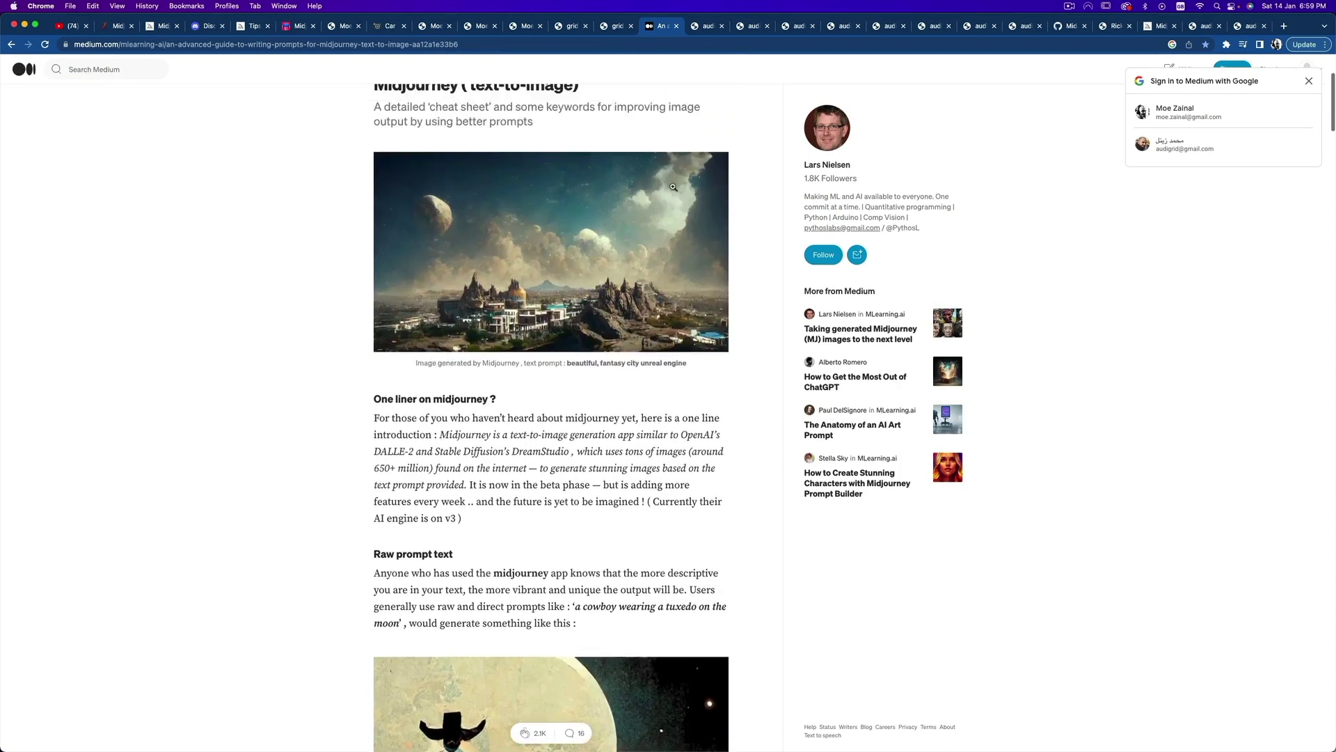
{"action": "left_click", "coordinate": [303, 30]}
{"action": "scroll", "coordinate": [585, 309], "scroll_direction": "down", "scroll_amount": 5}
{"action": "scroll", "coordinate": [585, 308], "scroll_direction": "up", "scroll_amount": 5}
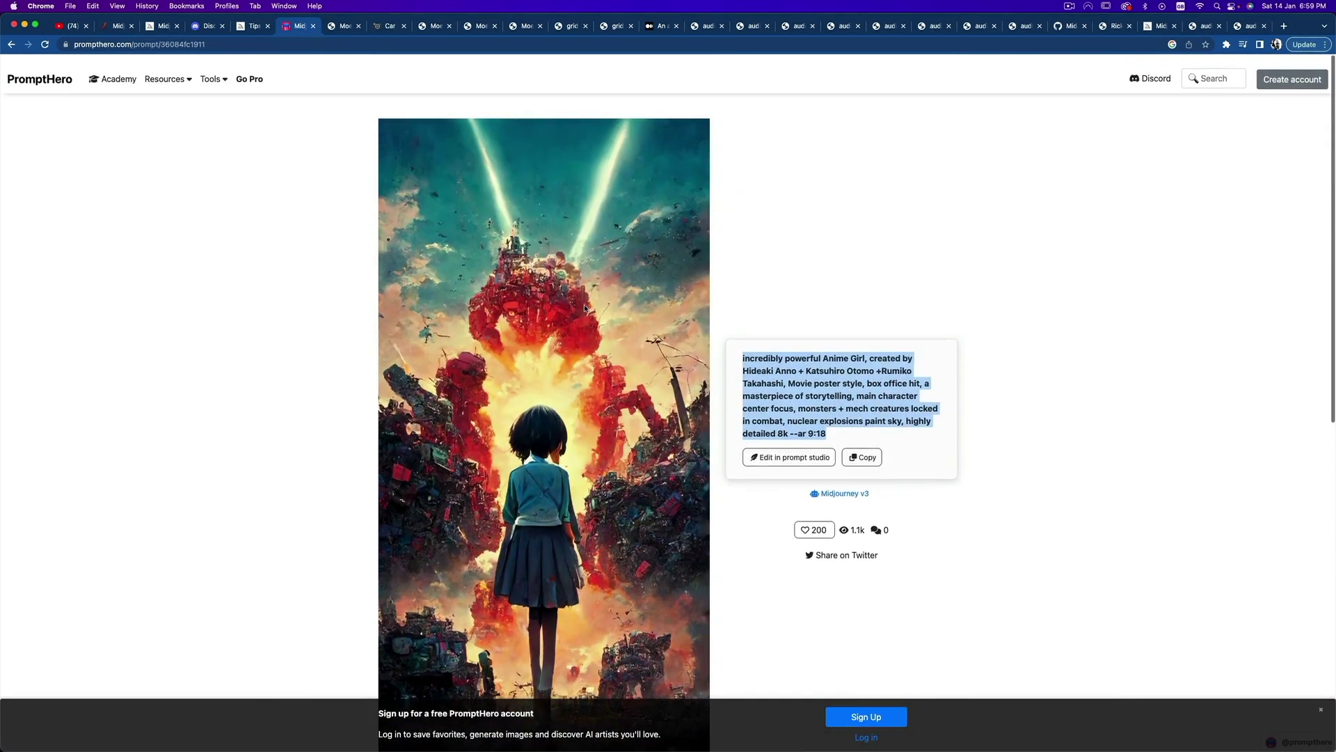
{"action": "scroll", "coordinate": [585, 308], "scroll_direction": "down", "scroll_amount": 1}
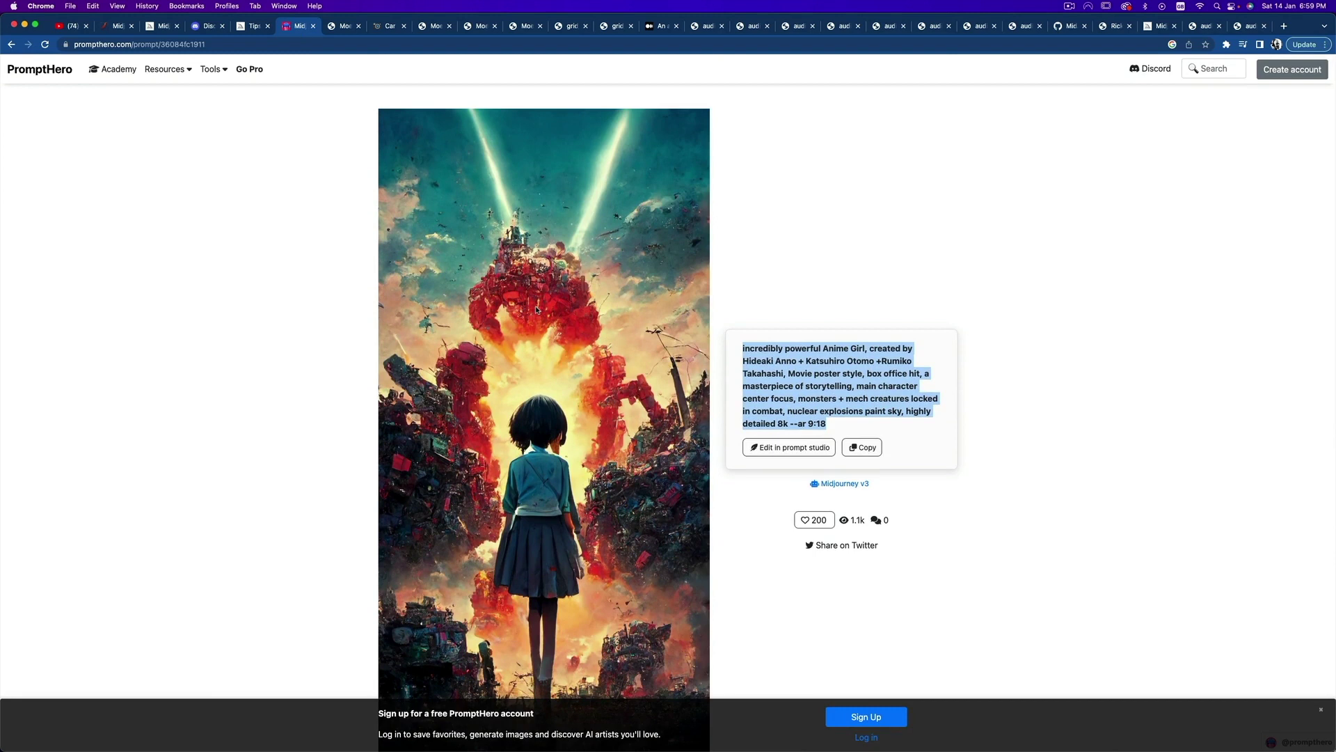
{"action": "key", "text": "super+Tab"}
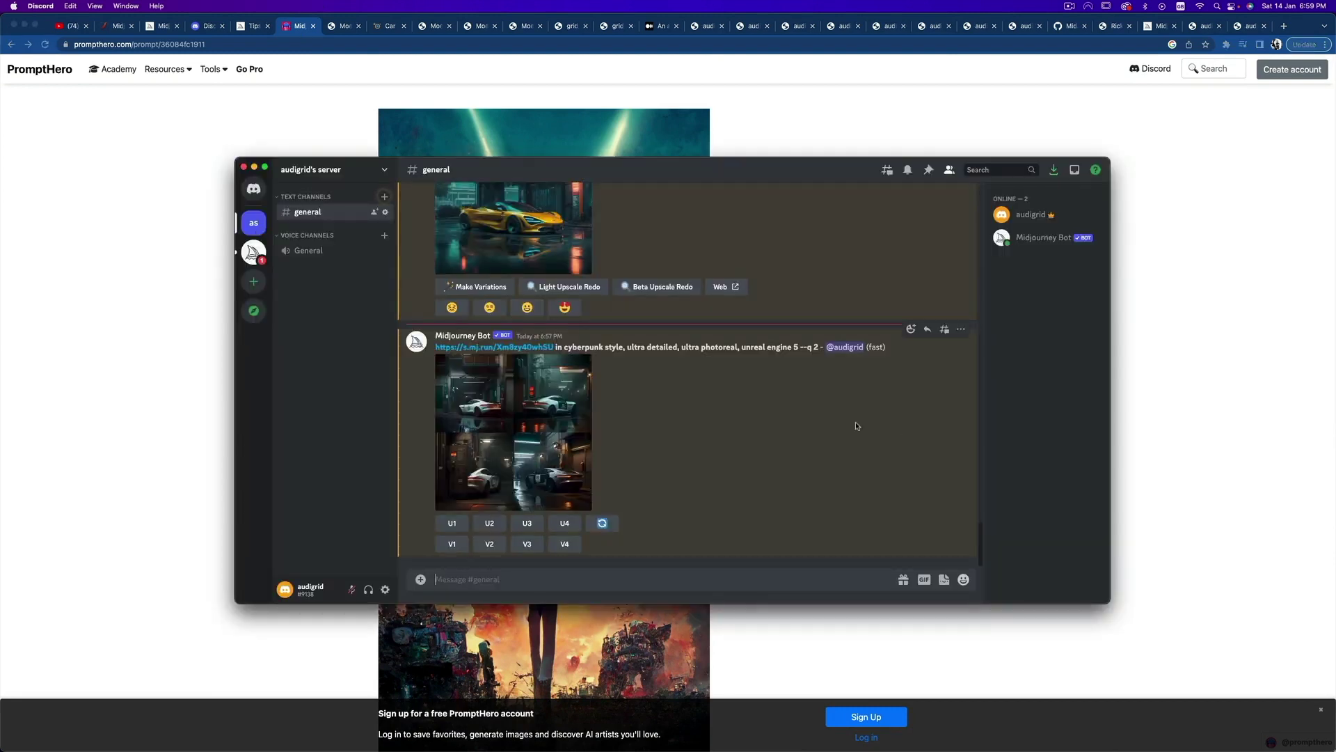
Step: Open the white sports-car cyberpunk grid full-size in a browser tab and return to Discord
{"action": "left_click", "coordinate": [488, 416]}
{"action": "left_click", "coordinate": [706, 427]}
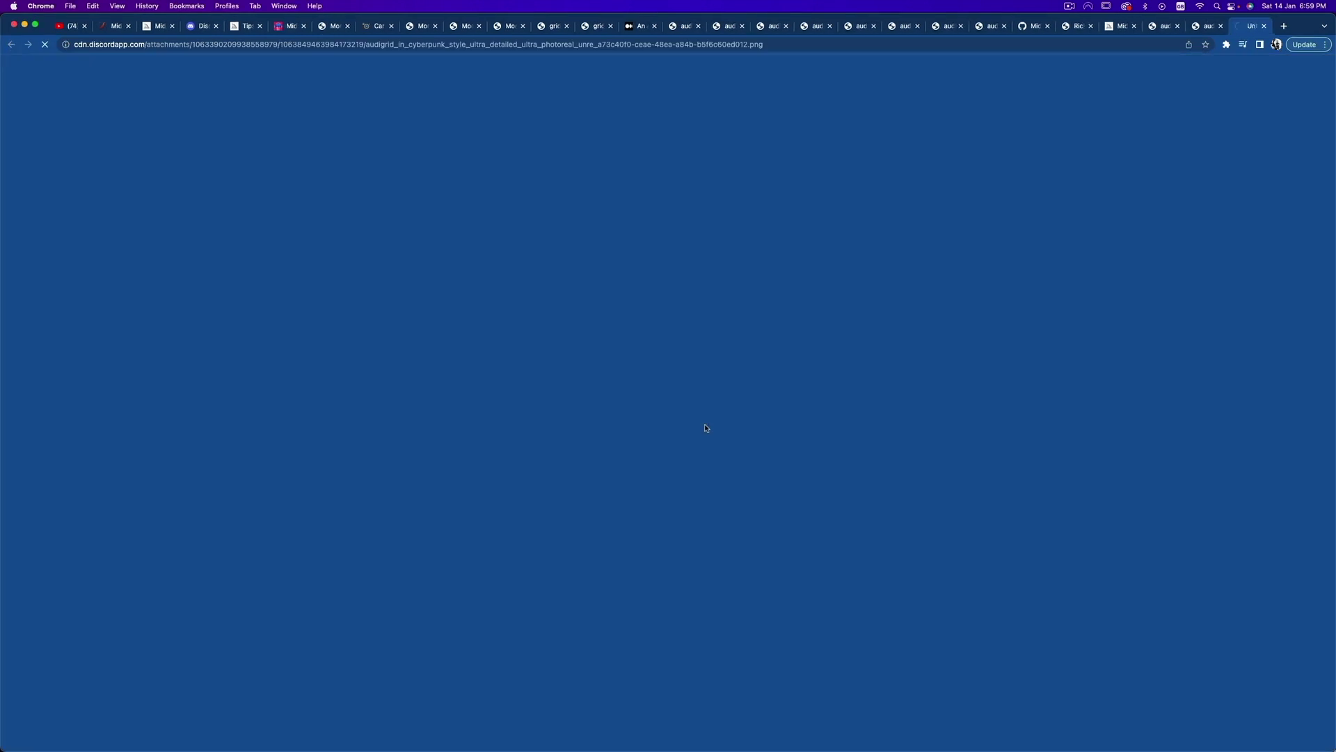
{"action": "key", "text": "super+Tab"}
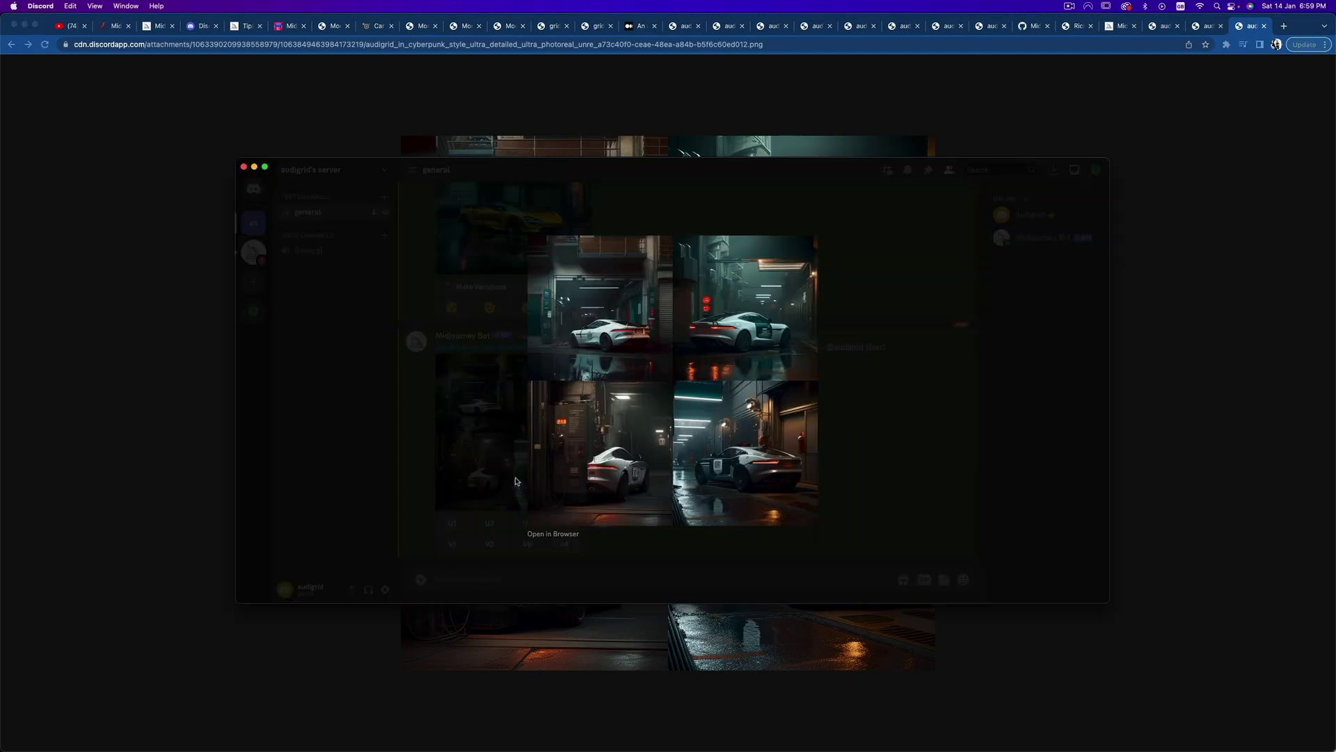
Step: Close the image preview and select the bot's prompt text for reuse
{"action": "left_click", "coordinate": [506, 482]}
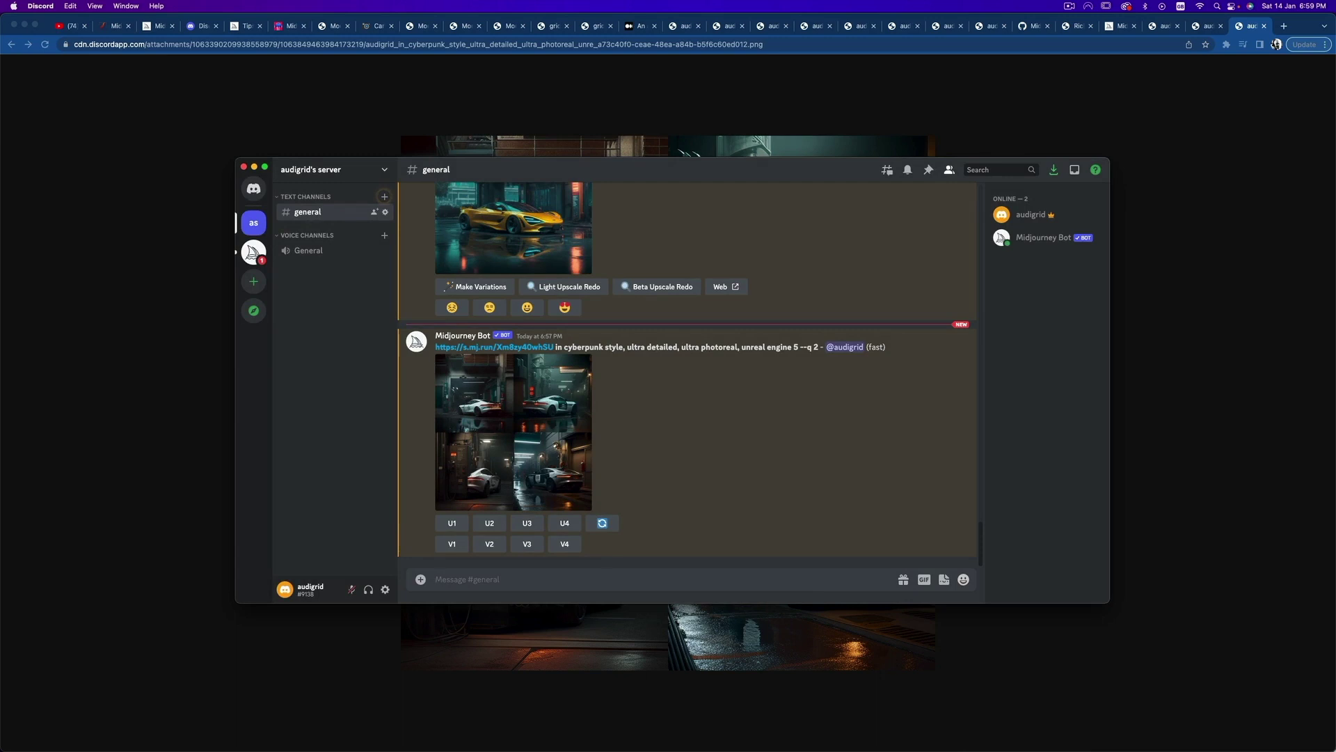
{"action": "left_click_drag", "start_coordinate": [823, 348], "coordinate": [428, 347]}
{"action": "key", "text": "ctrl+c"}
{"action": "left_click", "coordinate": [546, 578]}
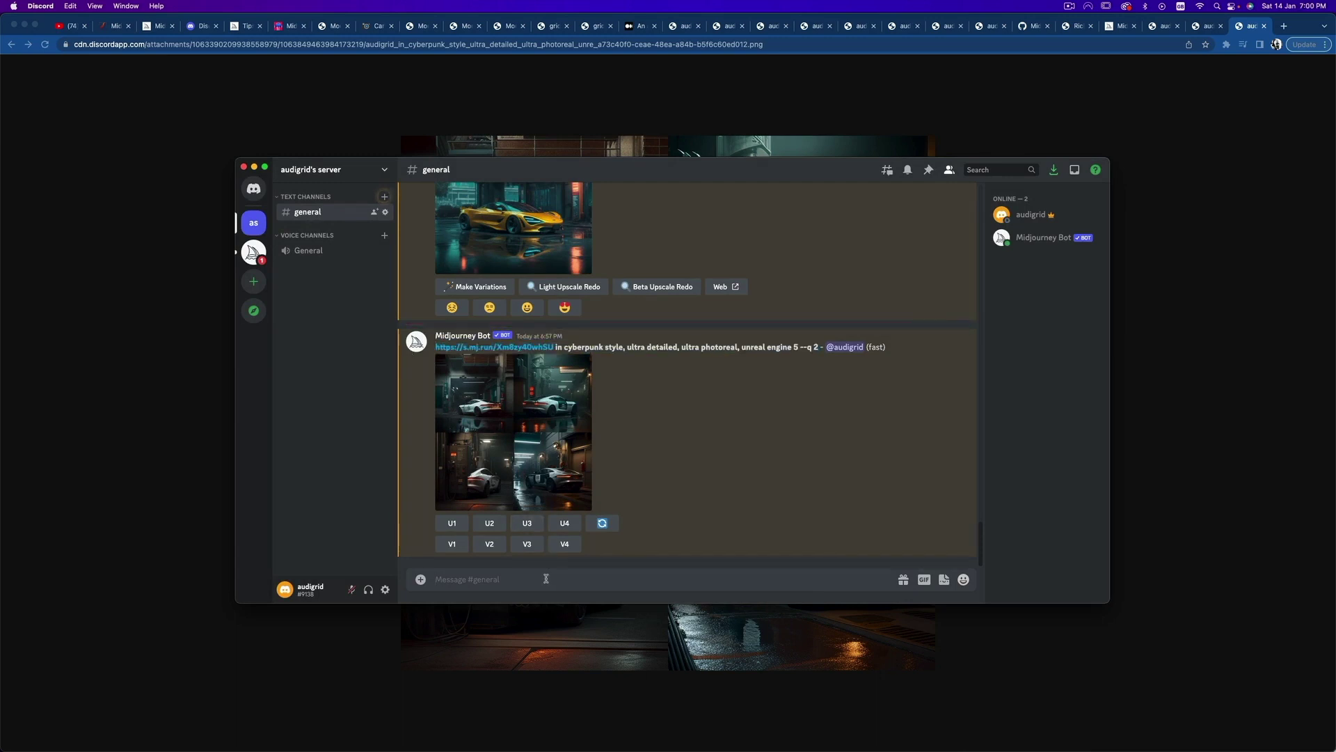
Step: Start a new /imagine command with the previous white-car prompt pasted in
{"action": "type", "text": "/imagine"}
{"action": "key", "text": "Tab"}
{"action": "key", "text": "ctrl+v"}
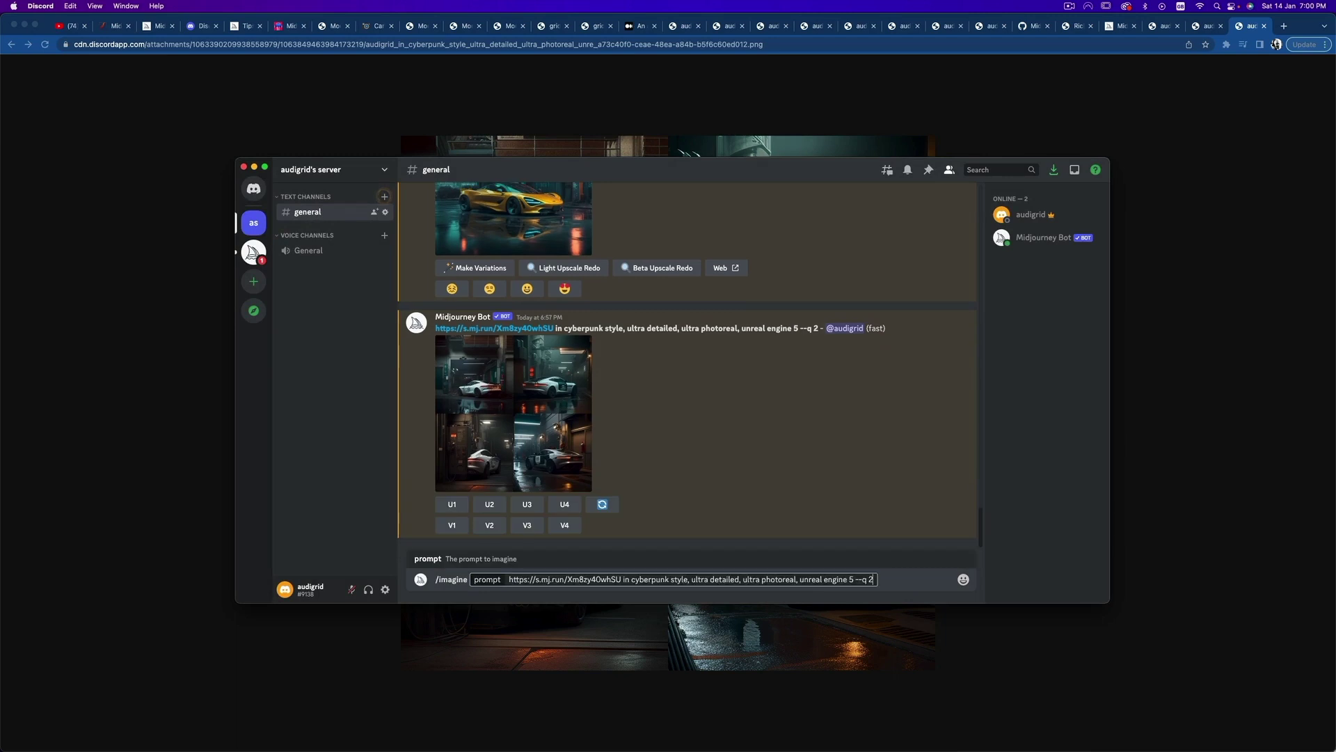
Step: Add 'with sunset in the background,' after 'photoreal,', send it, and open the resulting grid in the browser
{"action": "left_click", "coordinate": [798, 579]}
{"action": "type", "text": "s"}
{"action": "key", "text": "BackSpace"}
{"action": "type", "text": "with sunset in the back "}
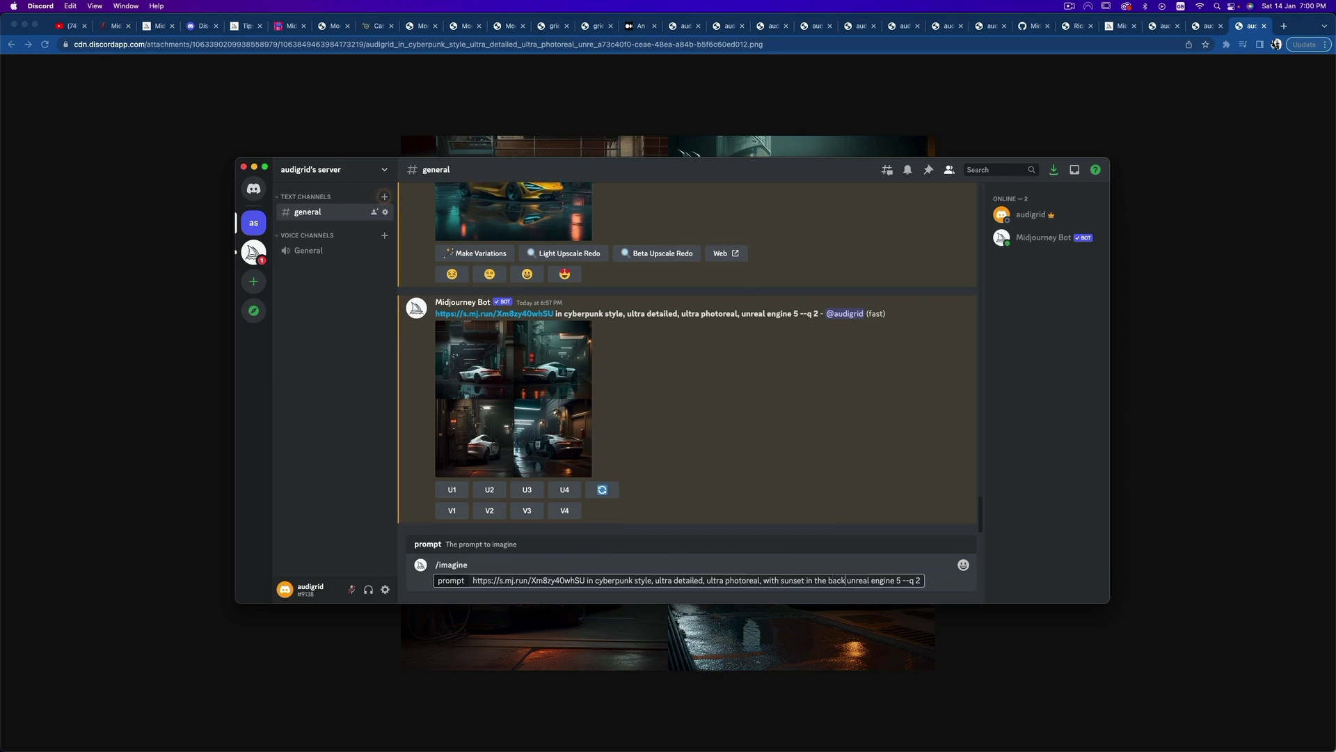
{"action": "type", "text": "groundbd"}
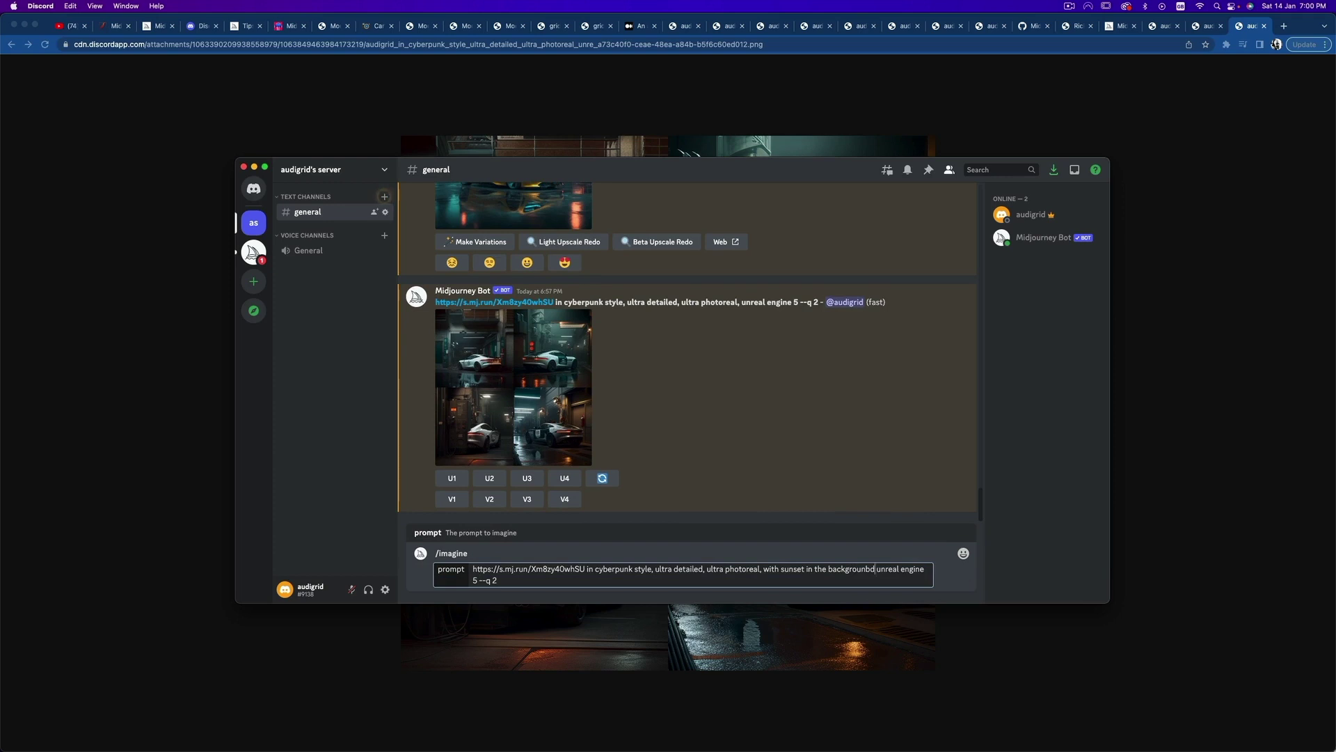
{"action": "key", "text": "BackSpace"}
{"action": "key", "text": "BackSpace"}
{"action": "type", "text": "d"}
{"action": "type", "text": ","}
{"action": "key", "text": "Return"}
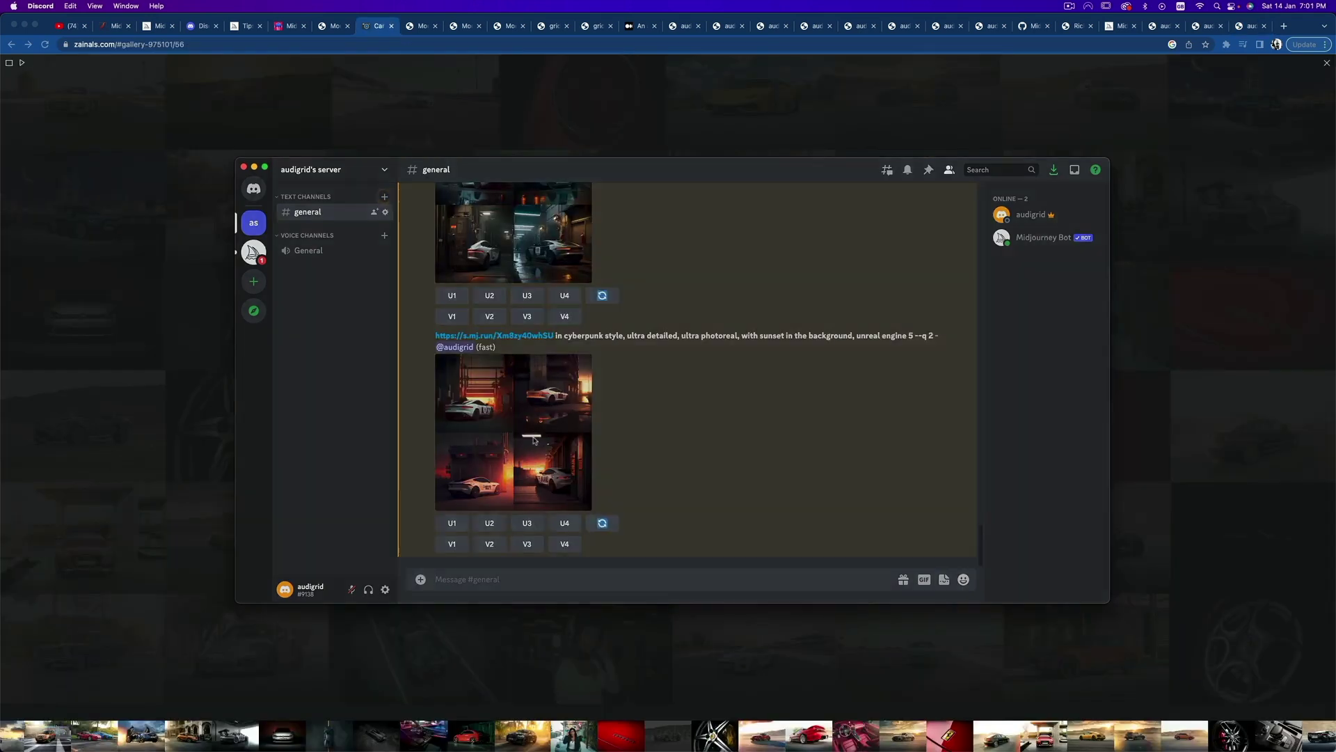
{"action": "left_click", "coordinate": [532, 439]}
{"action": "left_click", "coordinate": [792, 421]}
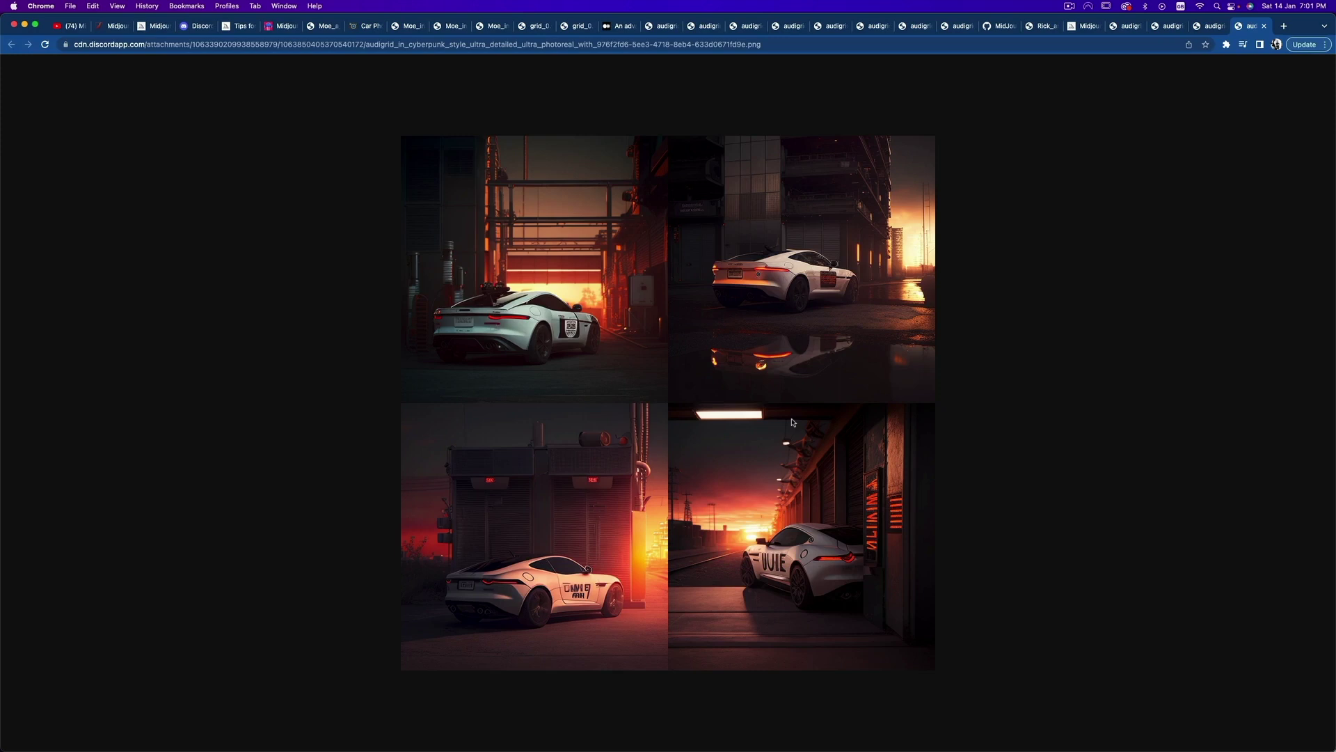
Step: Switch between Discord and Chrome to view the sunset grid and the yellow Audi track image
{"action": "key", "text": "super+Tab"}
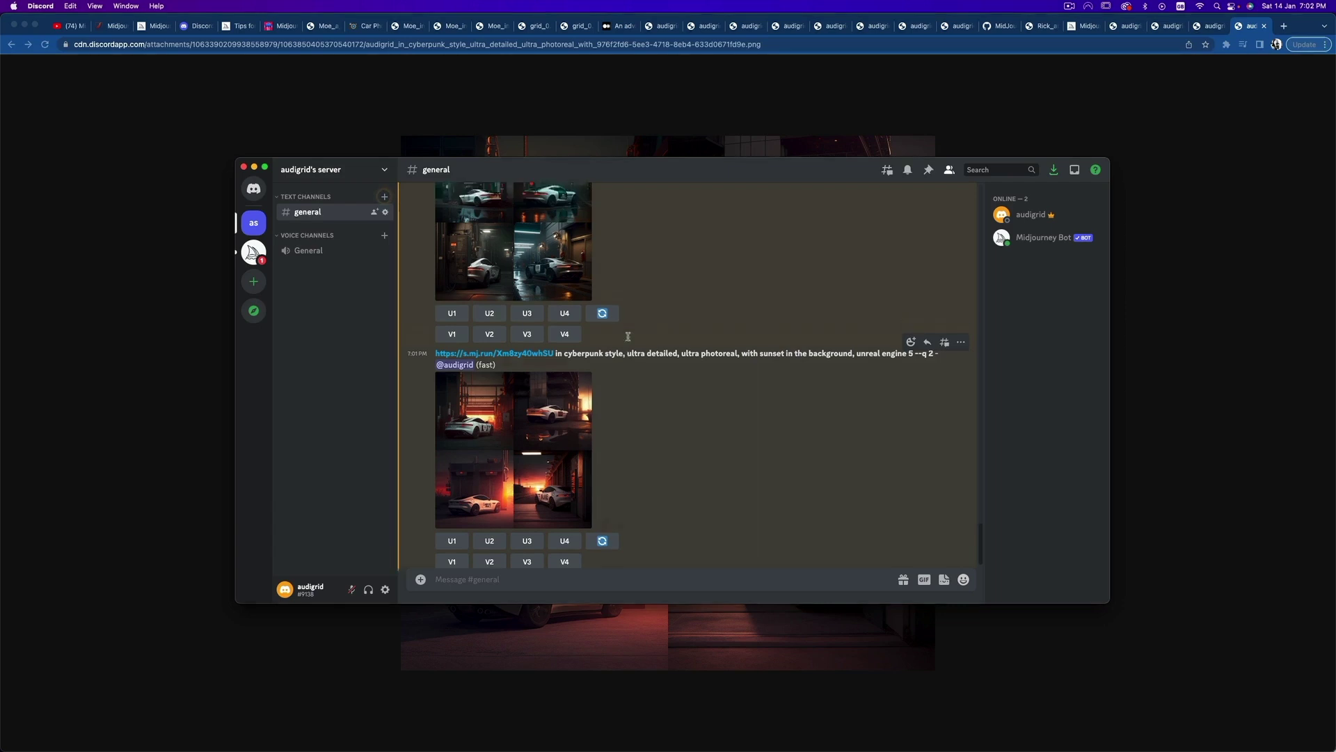
{"action": "scroll", "coordinate": [696, 337], "scroll_direction": "up", "scroll_amount": 2}
{"action": "scroll", "coordinate": [661, 337], "scroll_direction": "down", "scroll_amount": 2}
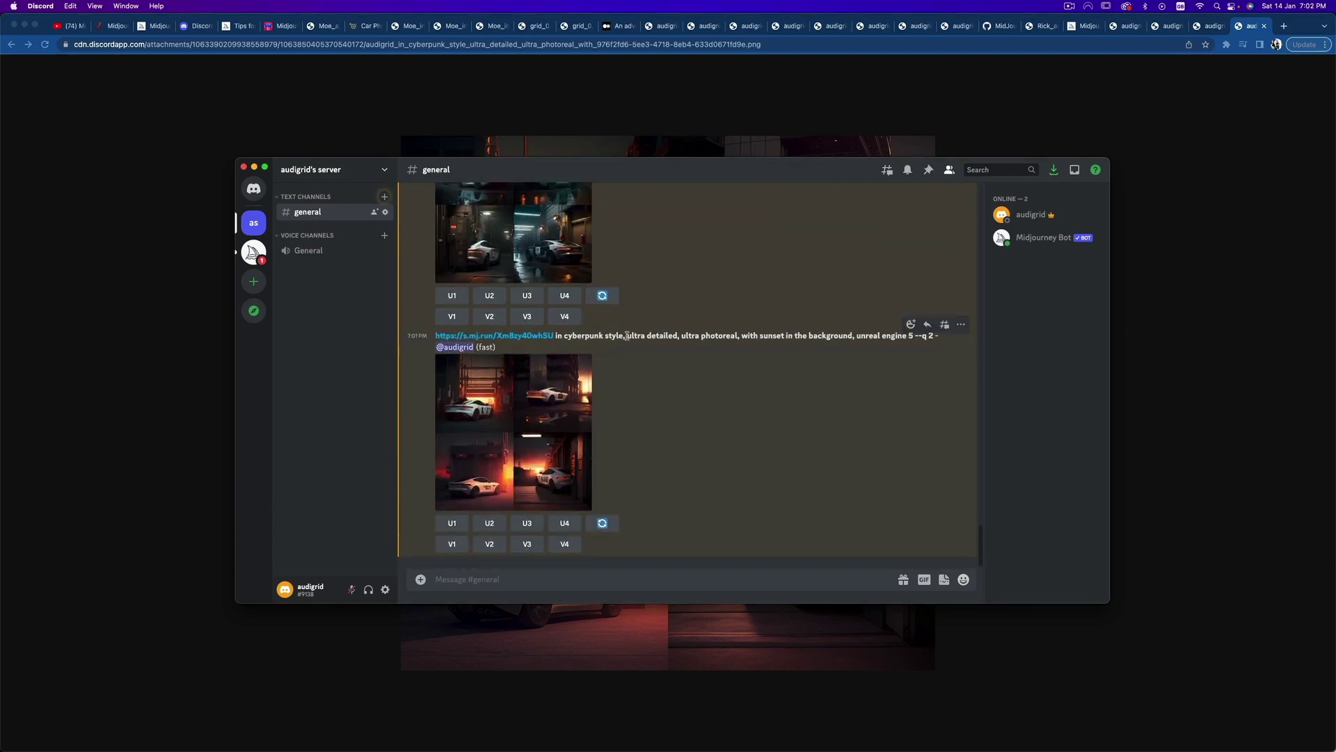
{"action": "left_click", "coordinate": [1206, 29]}
{"action": "left_click", "coordinate": [1168, 31]}
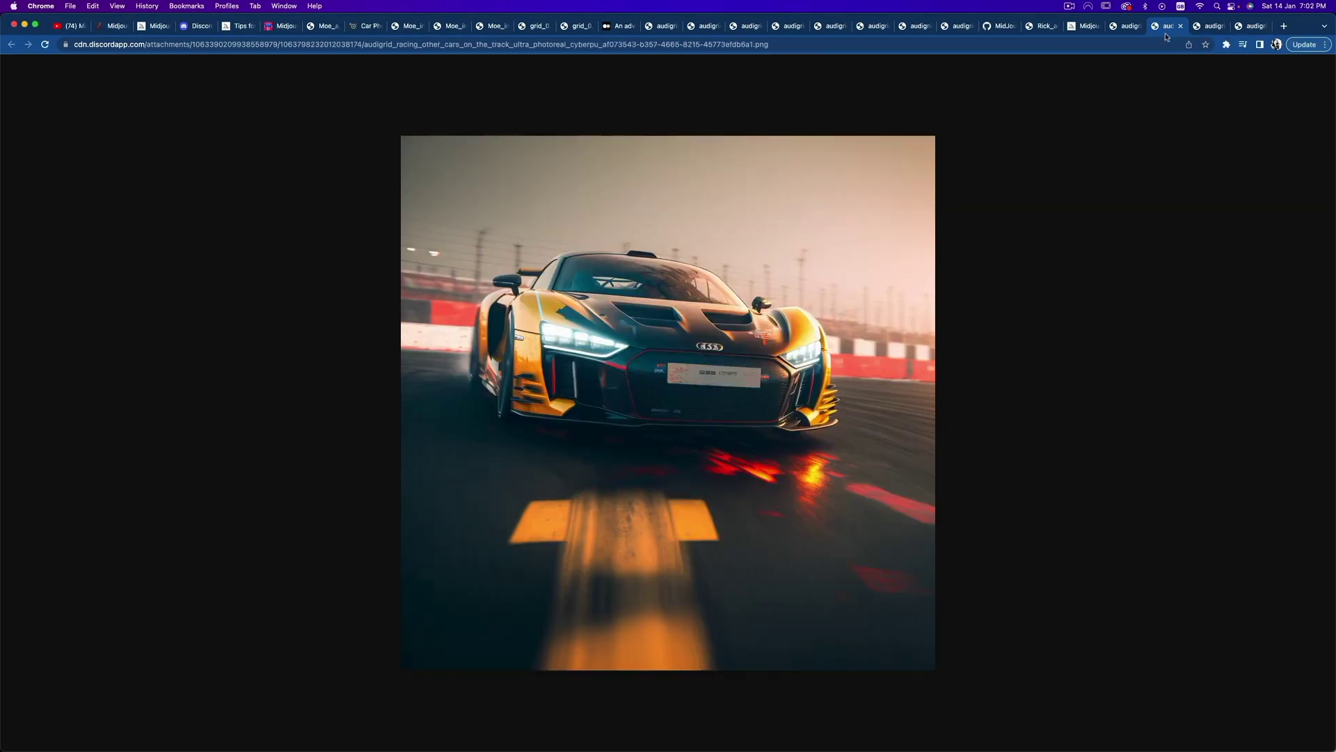
{"action": "left_click", "coordinate": [1129, 28]}
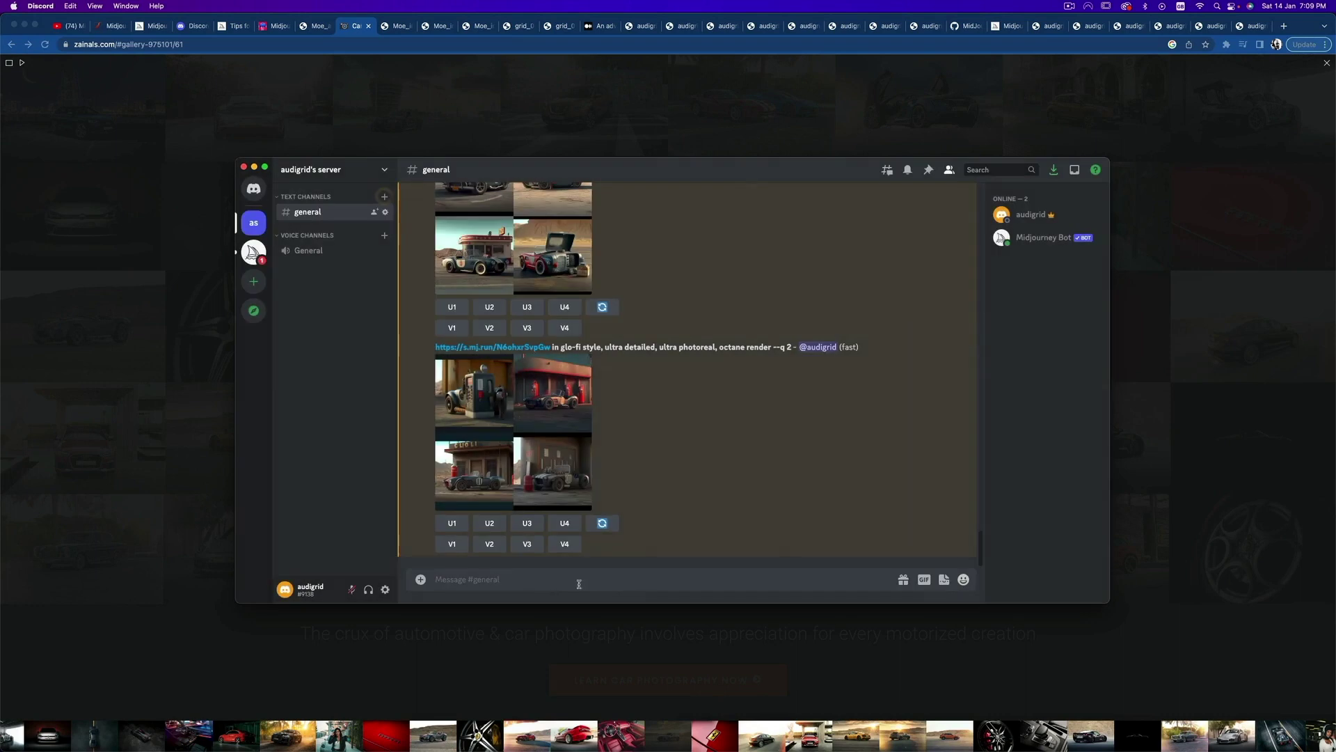
Step: Send /imagine with the Audi RS6 photo URL plus 'in cyberpunk style, Glo-Fi, ultra detailed, real engine 5'
{"action": "type", "text": "/imagine"}
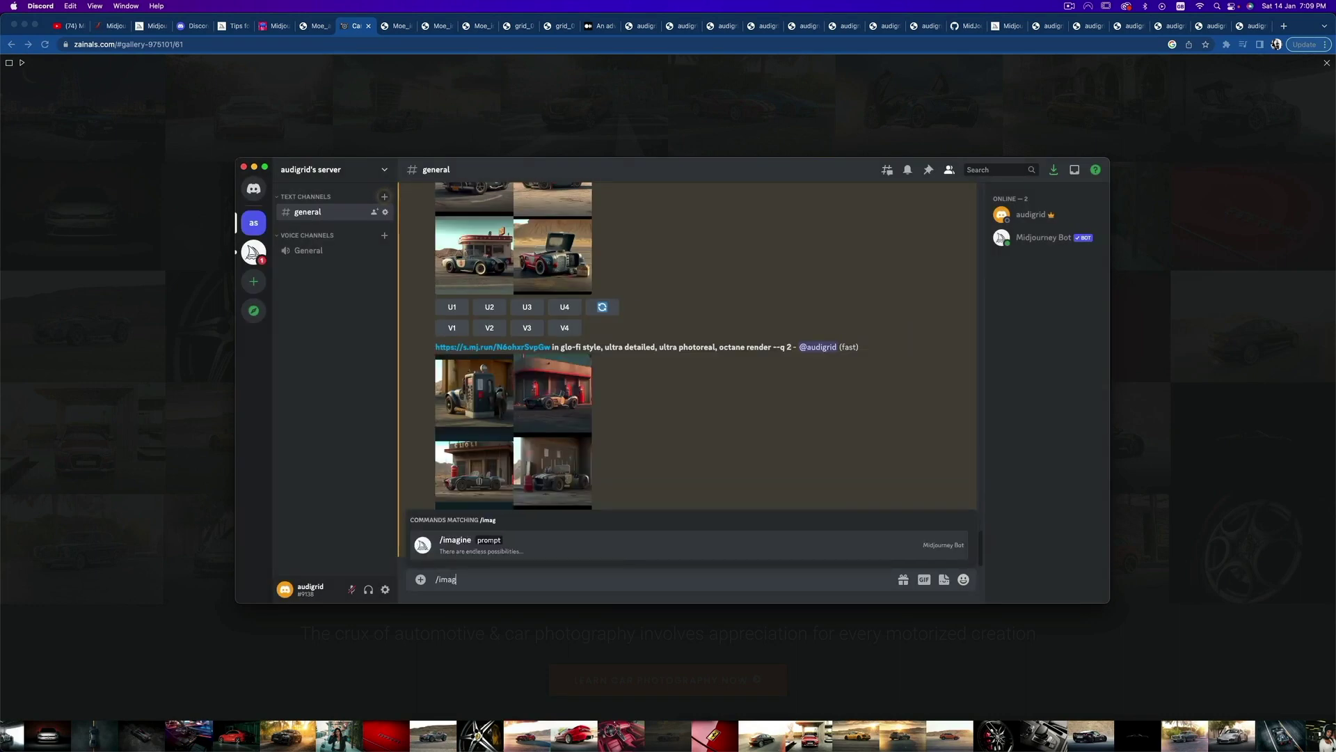
{"action": "key", "text": "Return"}
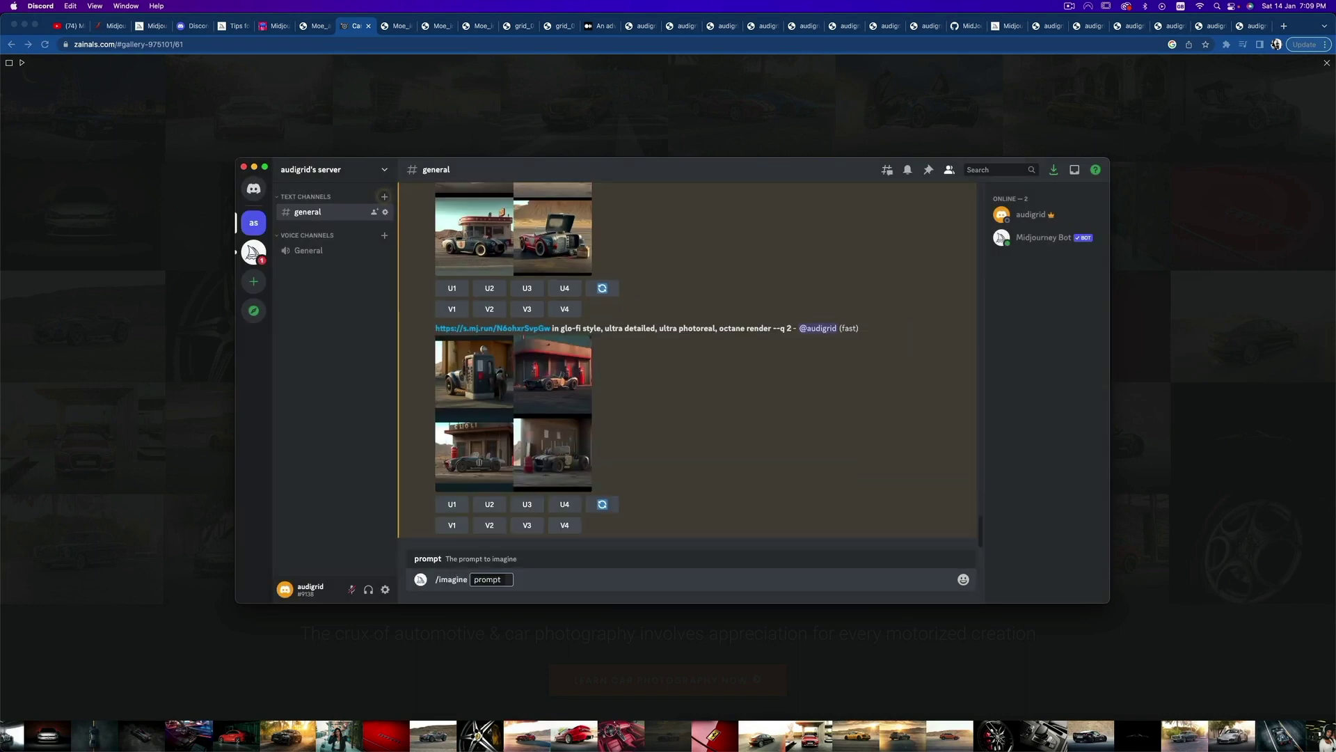
{"action": "key", "text": "super+v"}
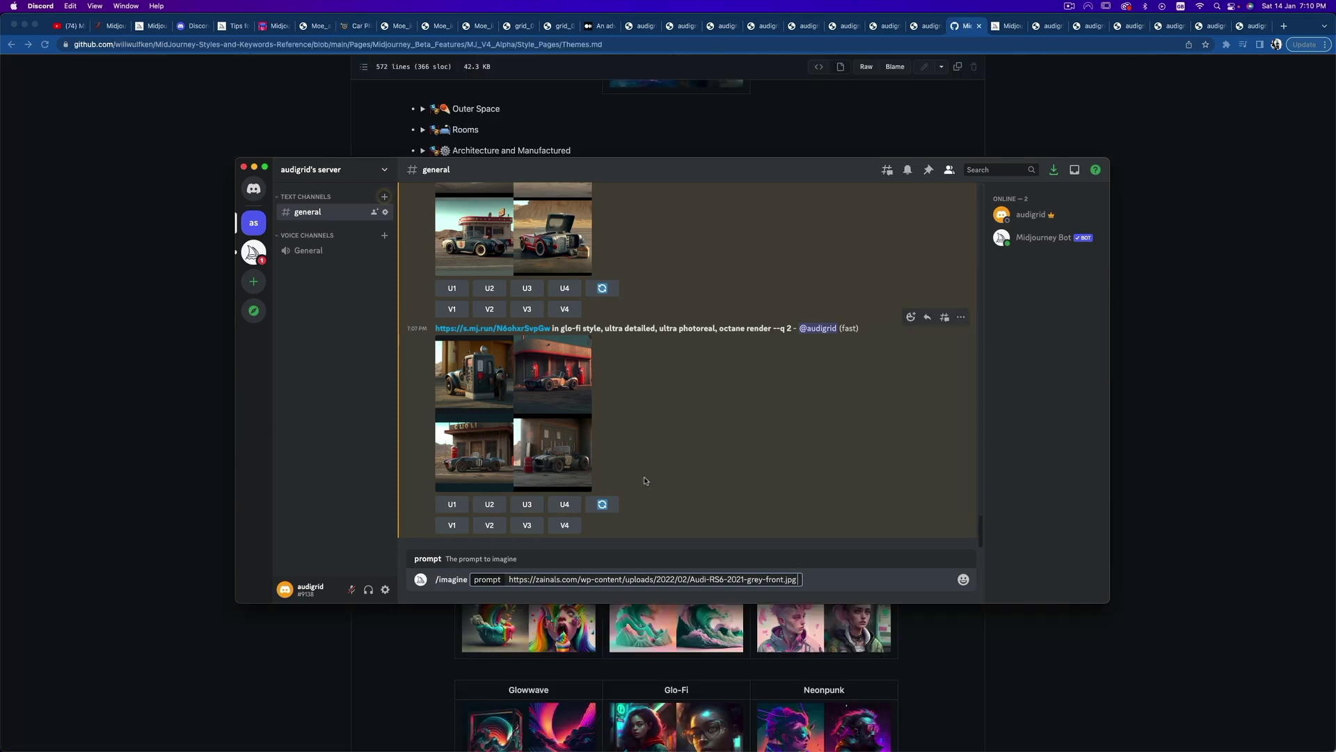
{"action": "type", "text": "in"}
{"action": "type", "text": " cyberp"}
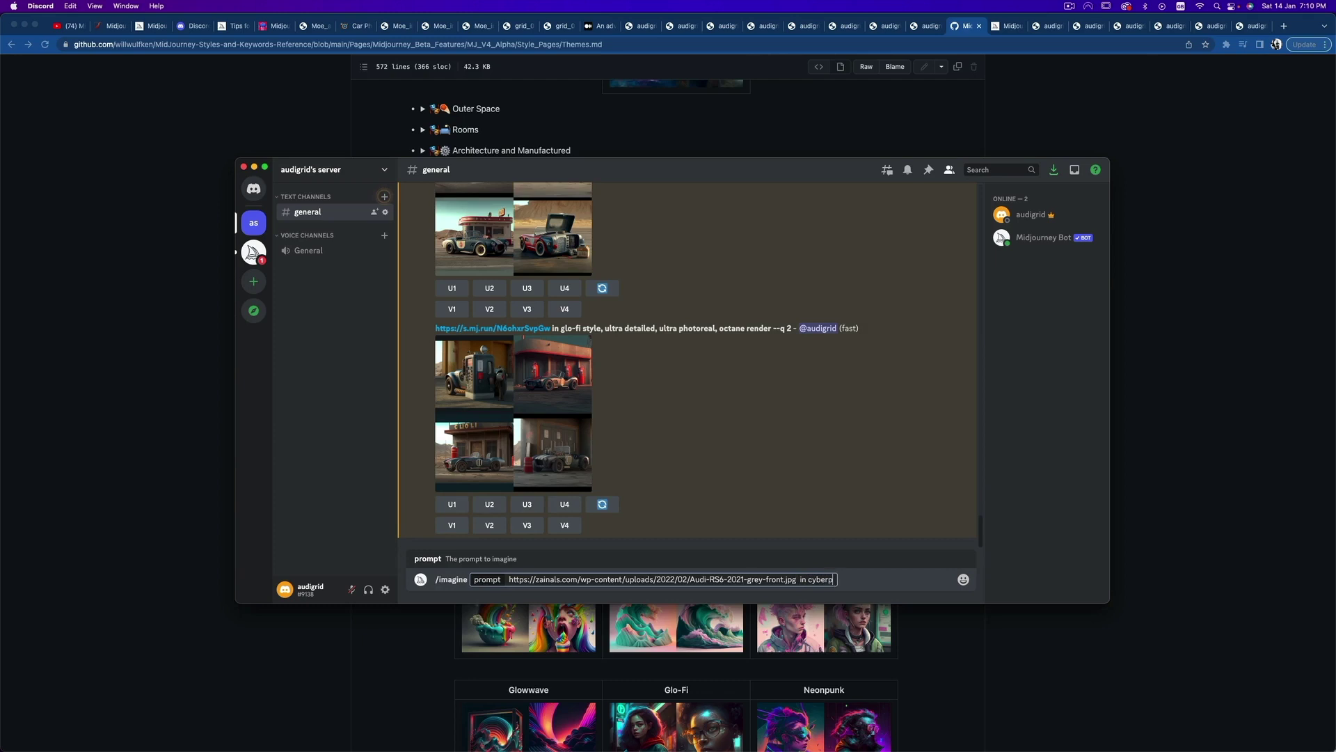
{"action": "type", "text": "unk style, gl"}
{"action": "key", "text": "BackSpace"}
{"action": "key", "text": "BackSpace"}
{"action": "type", "text": "Glo-Fi"}
{"action": "type", "text": ", ultra "}
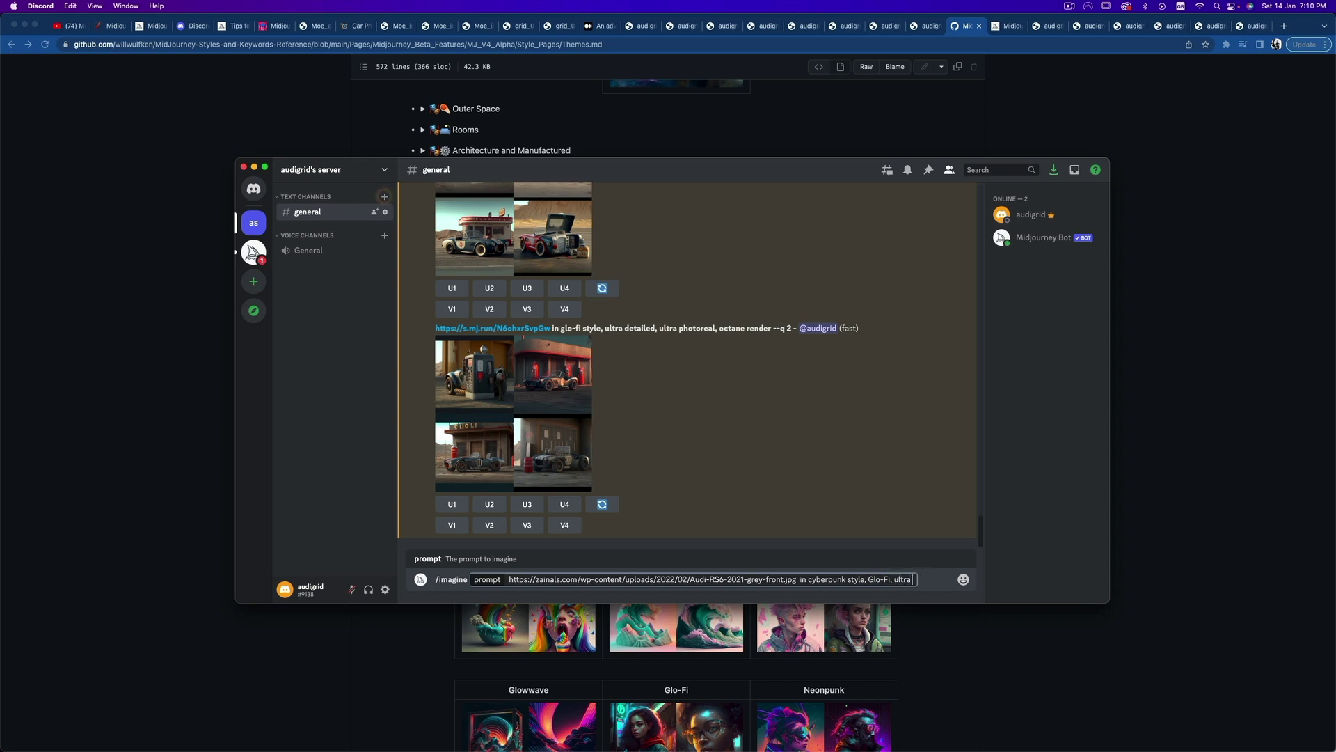
{"action": "type", "text": "detailed,"}
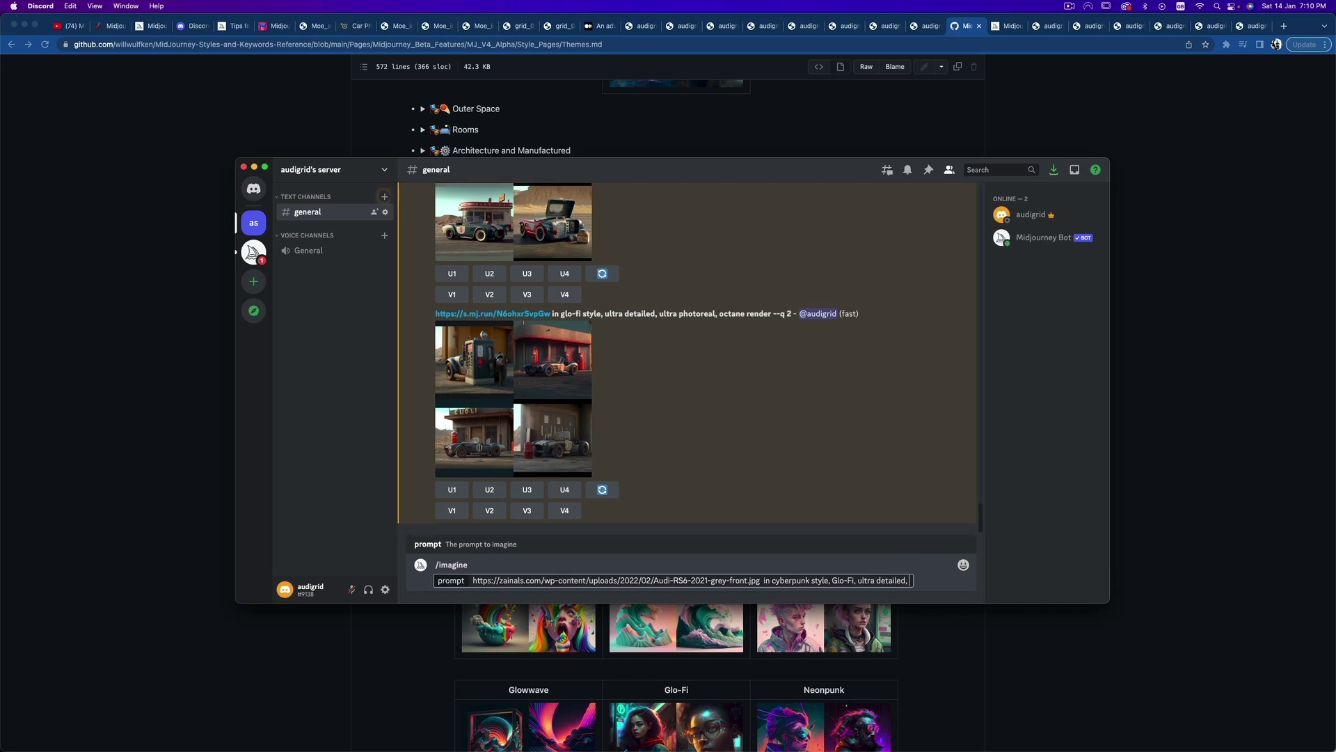
{"action": "type", "text": " real engi"}
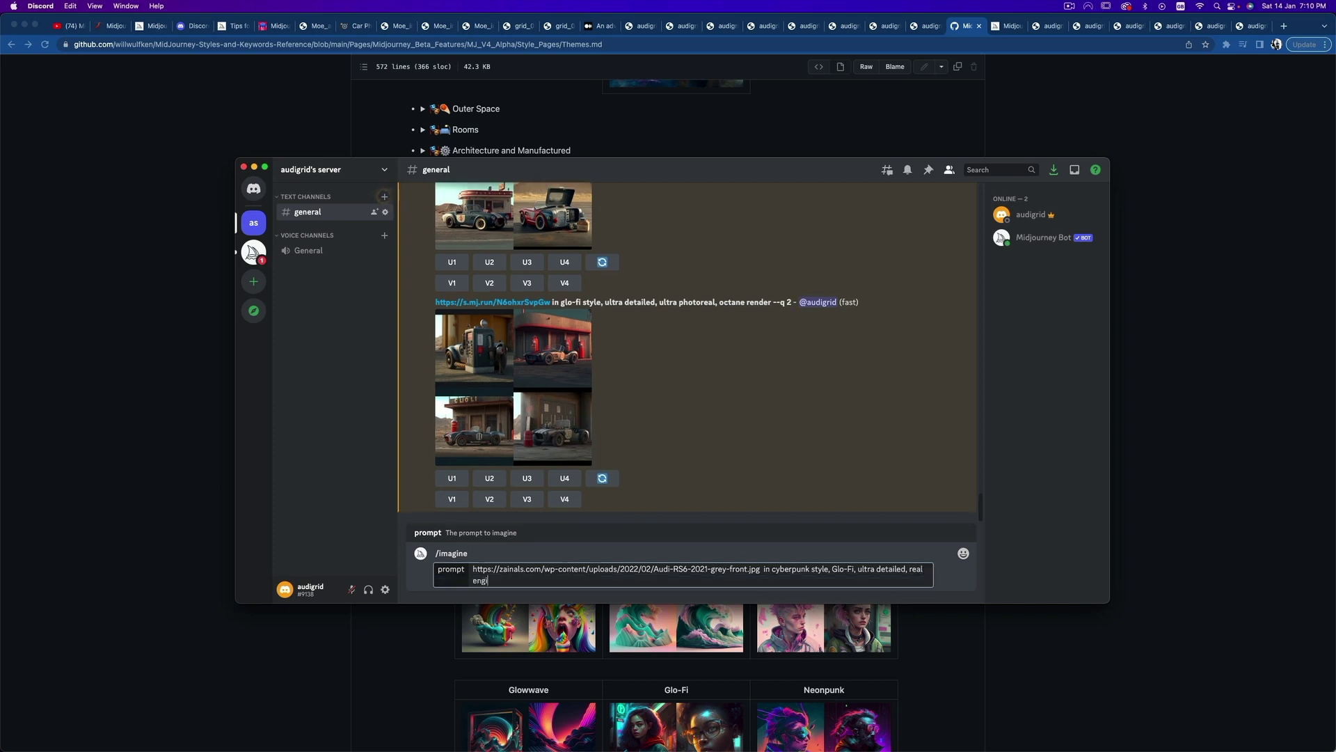
{"action": "type", "text": "ne 5"}
{"action": "key", "text": "Return"}
Step: Scroll through earlier results and briefly preview the upscaled synthwave car image
{"action": "scroll", "coordinate": [700, 464], "scroll_direction": "up", "scroll_amount": 15}
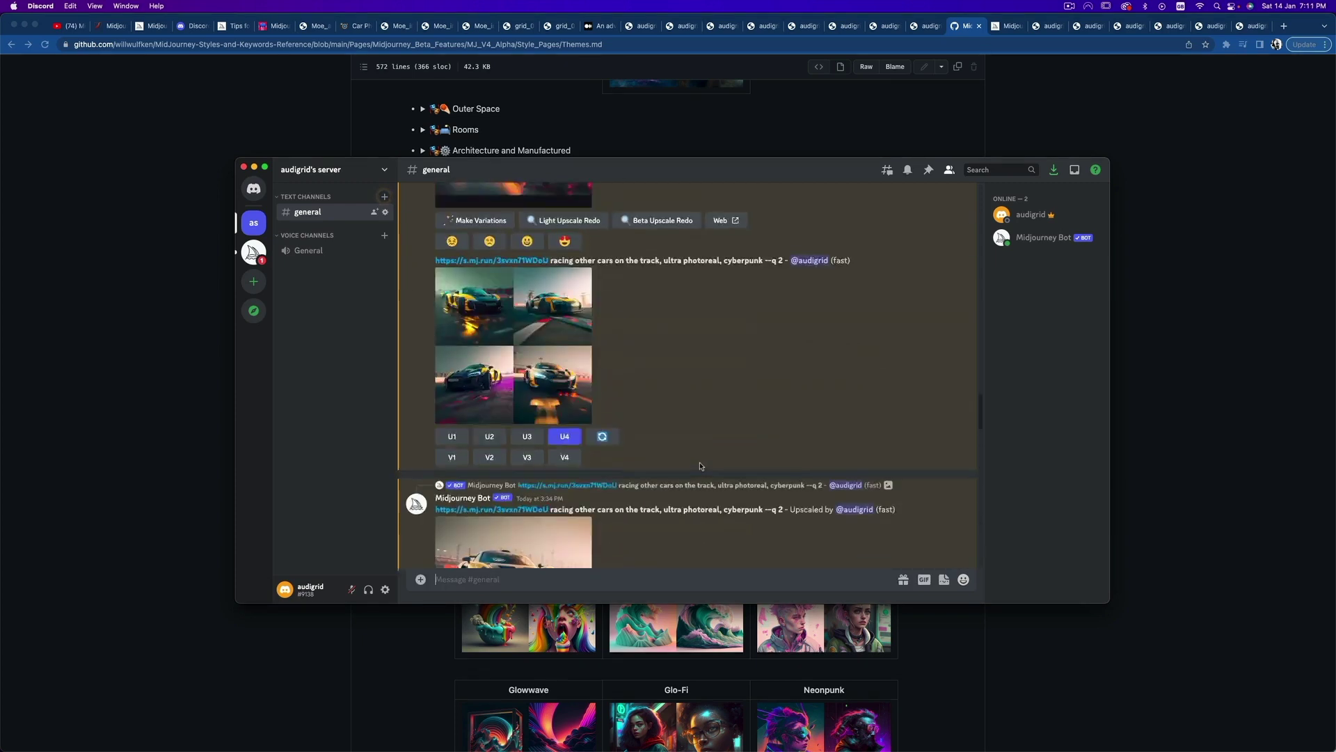
{"action": "scroll", "coordinate": [701, 465], "scroll_direction": "down", "scroll_amount": 8}
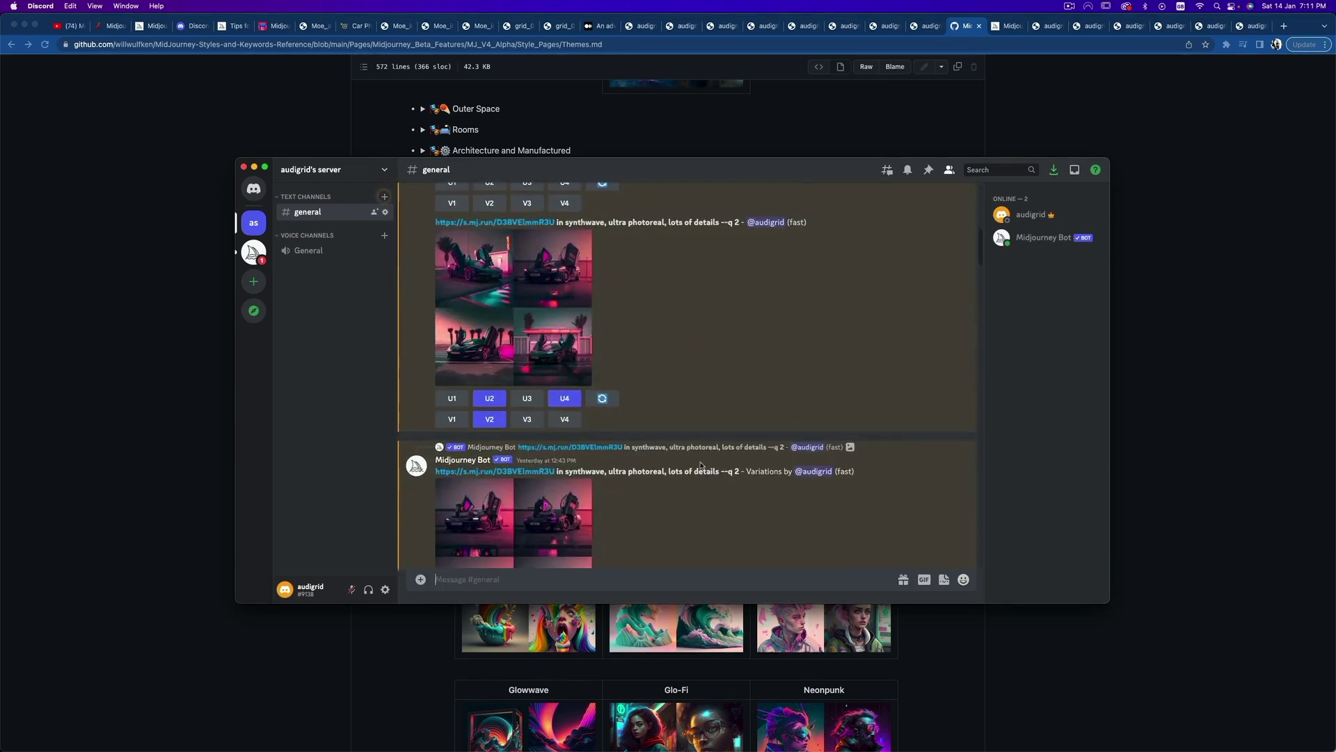
{"action": "scroll", "coordinate": [701, 464], "scroll_direction": "down", "scroll_amount": 1}
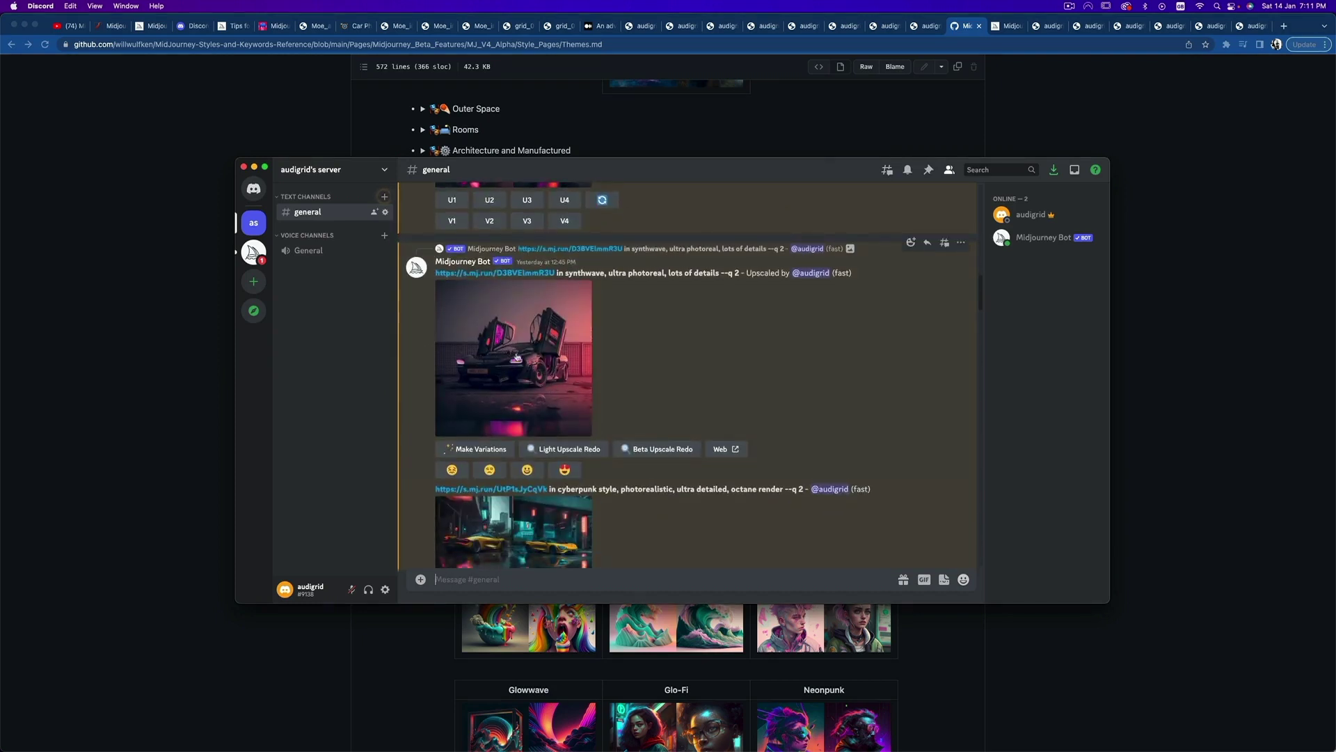
{"action": "left_click", "coordinate": [518, 356]}
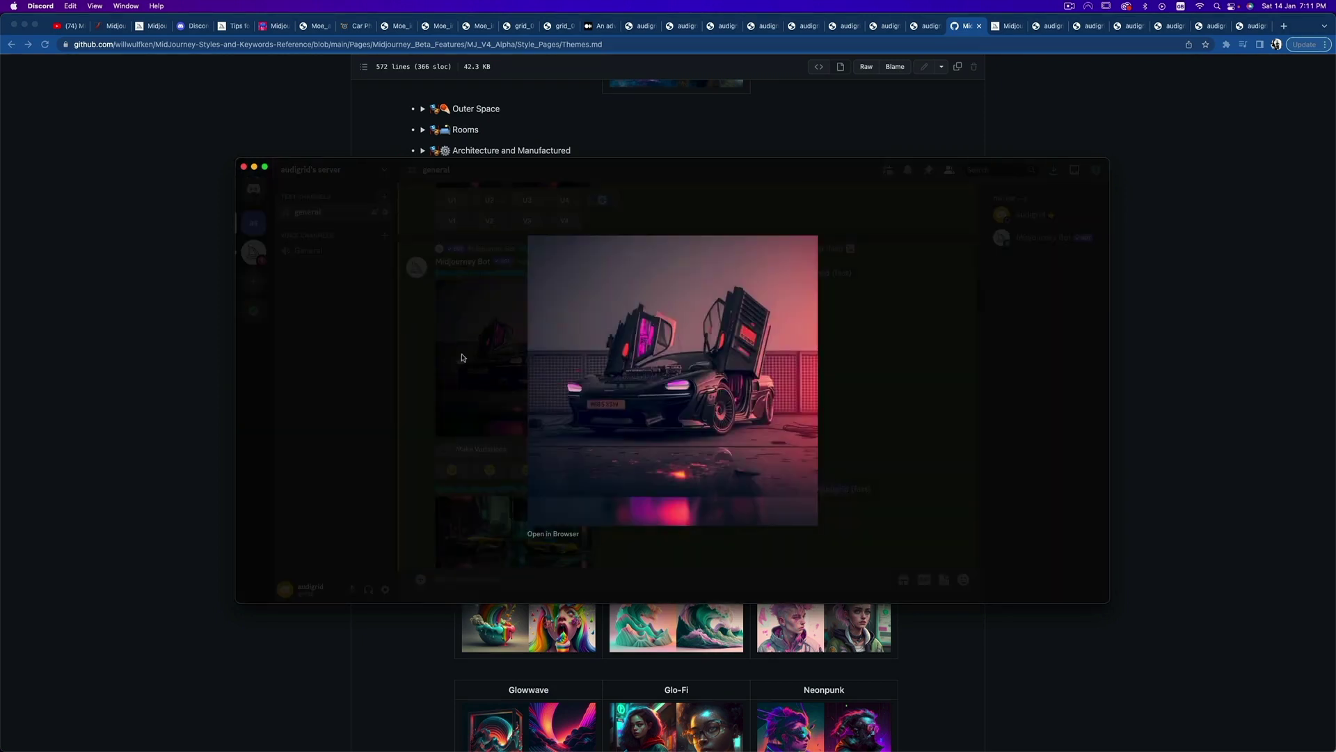
{"action": "left_click", "coordinate": [461, 357]}
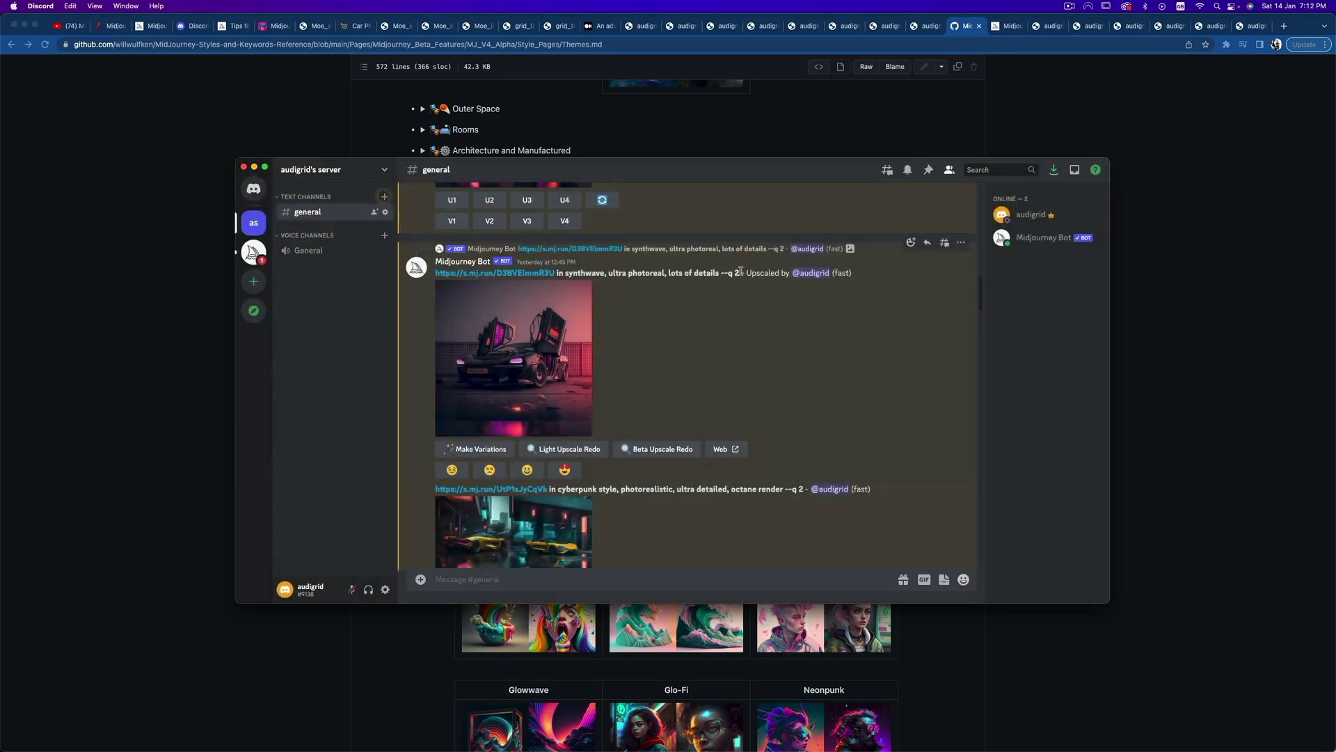
Step: Open the yellow cyberpunk car upscale full-size in a browser tab, then return to Discord
{"action": "scroll", "coordinate": [696, 355], "scroll_direction": "down", "scroll_amount": 3}
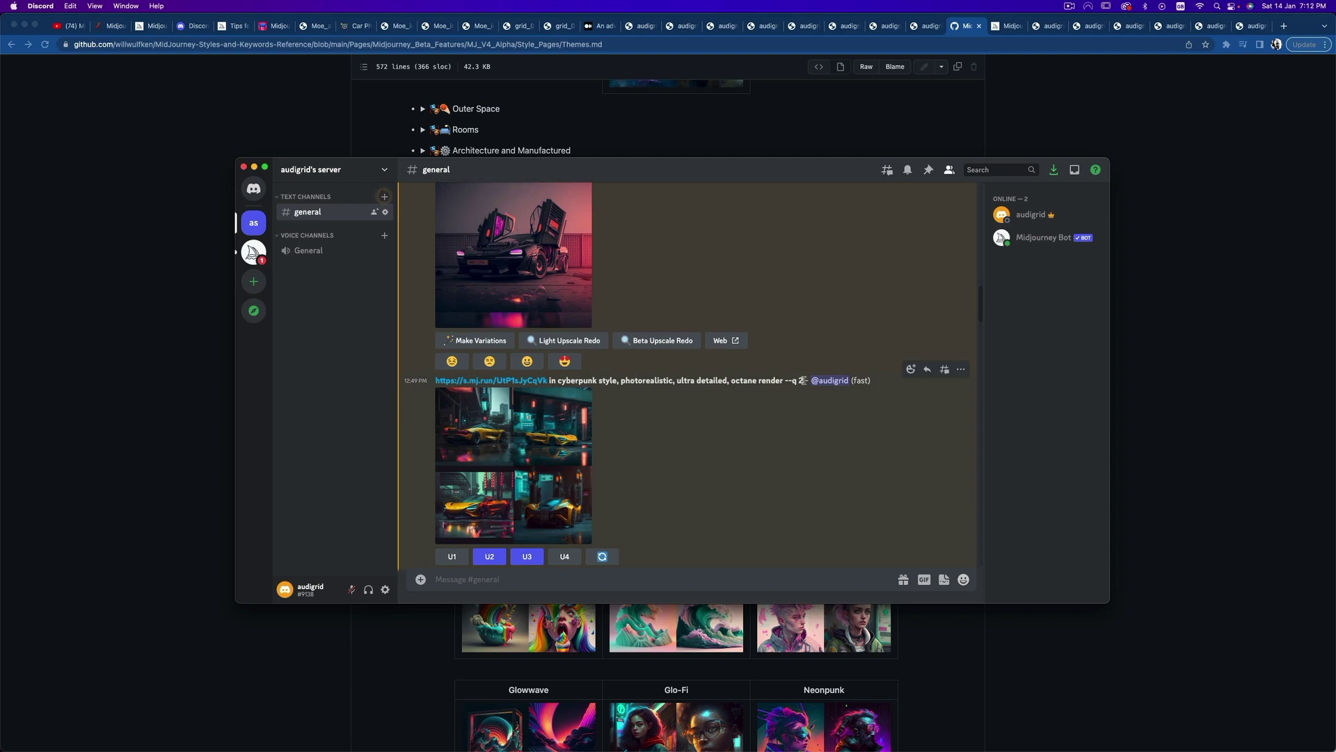
{"action": "scroll", "coordinate": [686, 515], "scroll_direction": "down", "scroll_amount": 2}
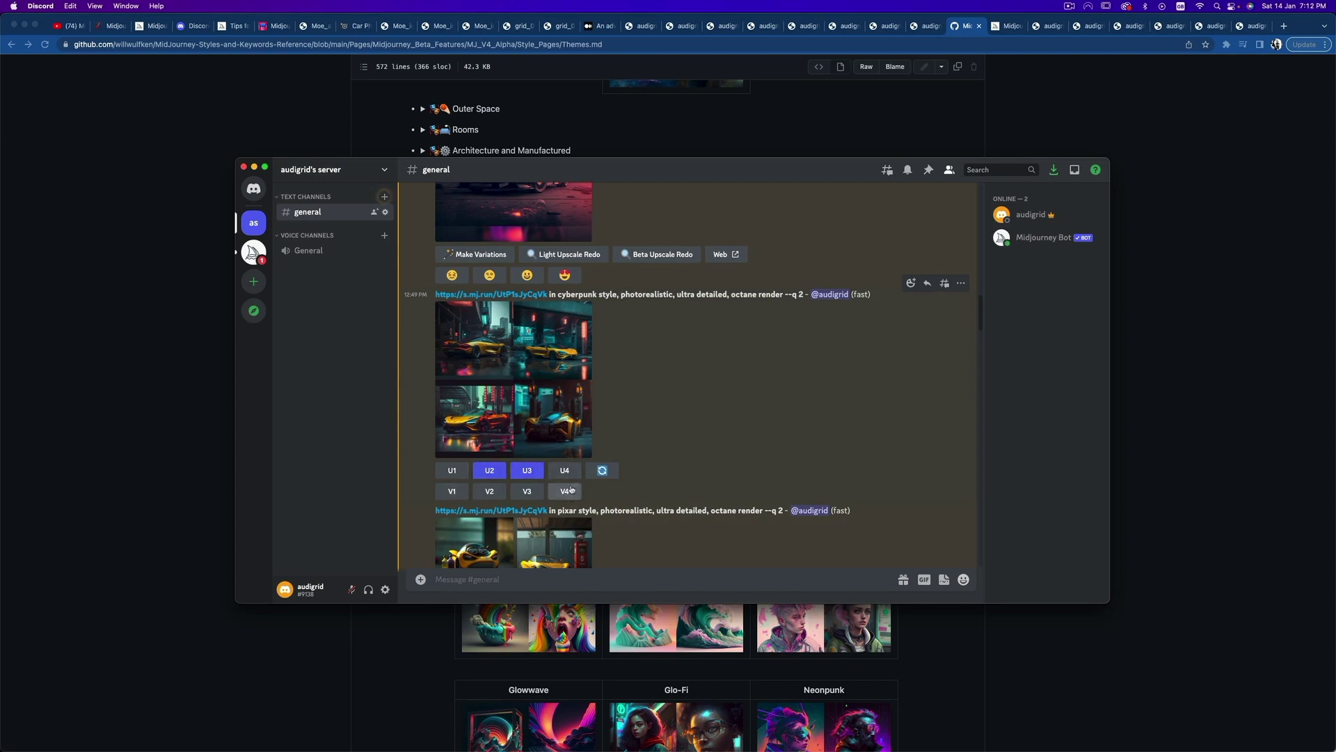
{"action": "scroll", "coordinate": [663, 502], "scroll_direction": "down", "scroll_amount": 10}
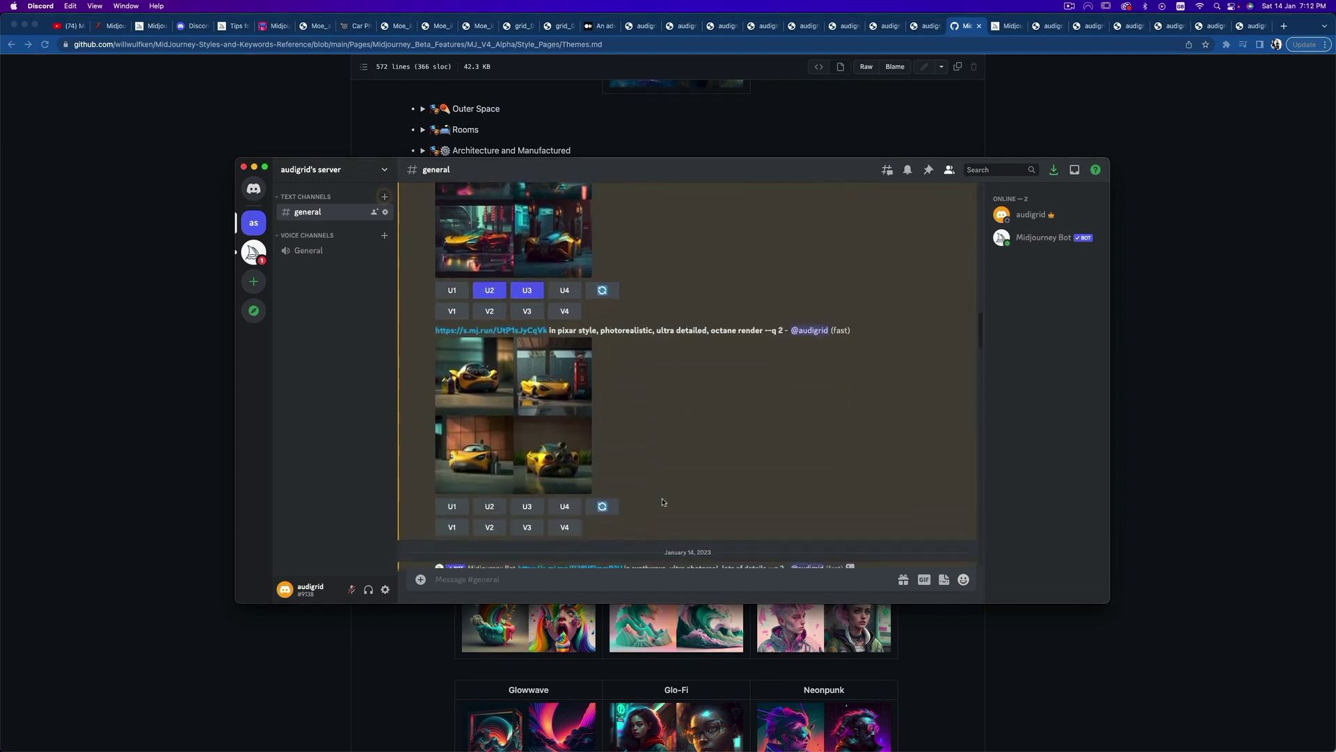
{"action": "scroll", "coordinate": [663, 501], "scroll_direction": "down", "scroll_amount": 2}
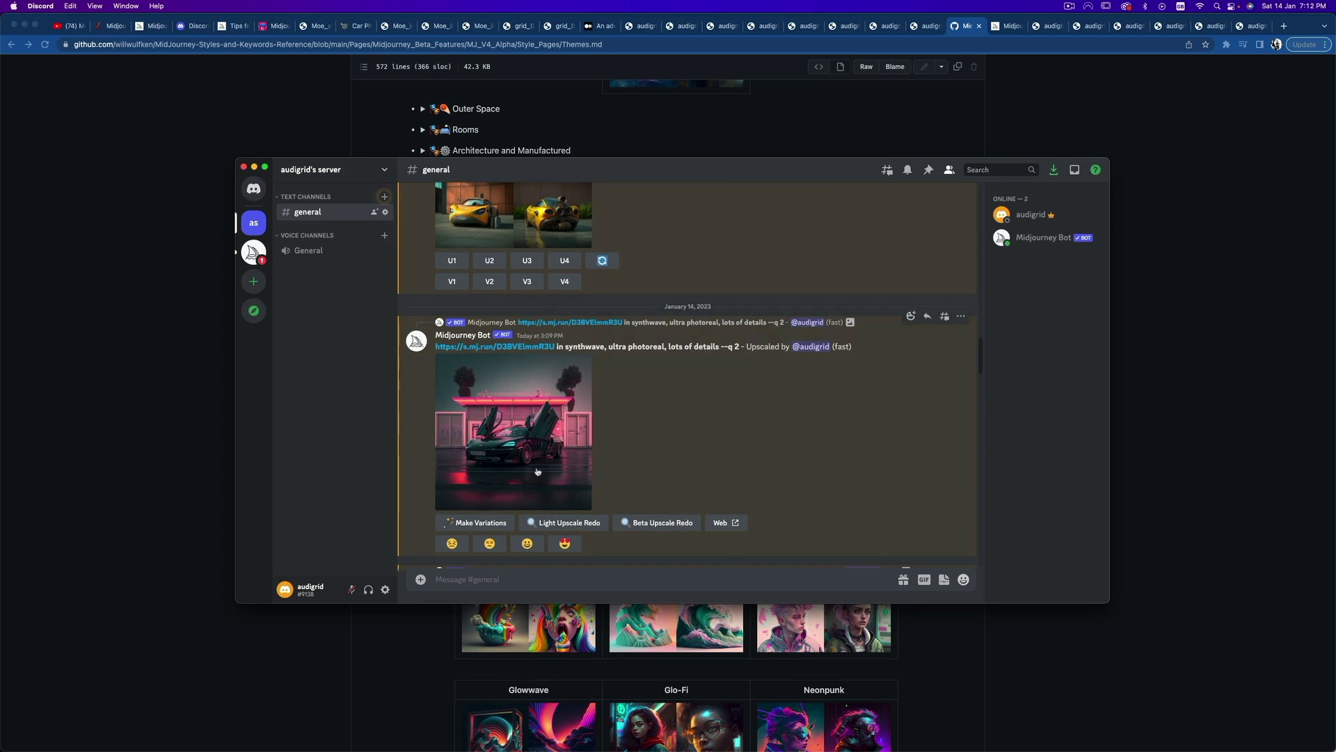
{"action": "scroll", "coordinate": [538, 471], "scroll_direction": "down", "scroll_amount": 6}
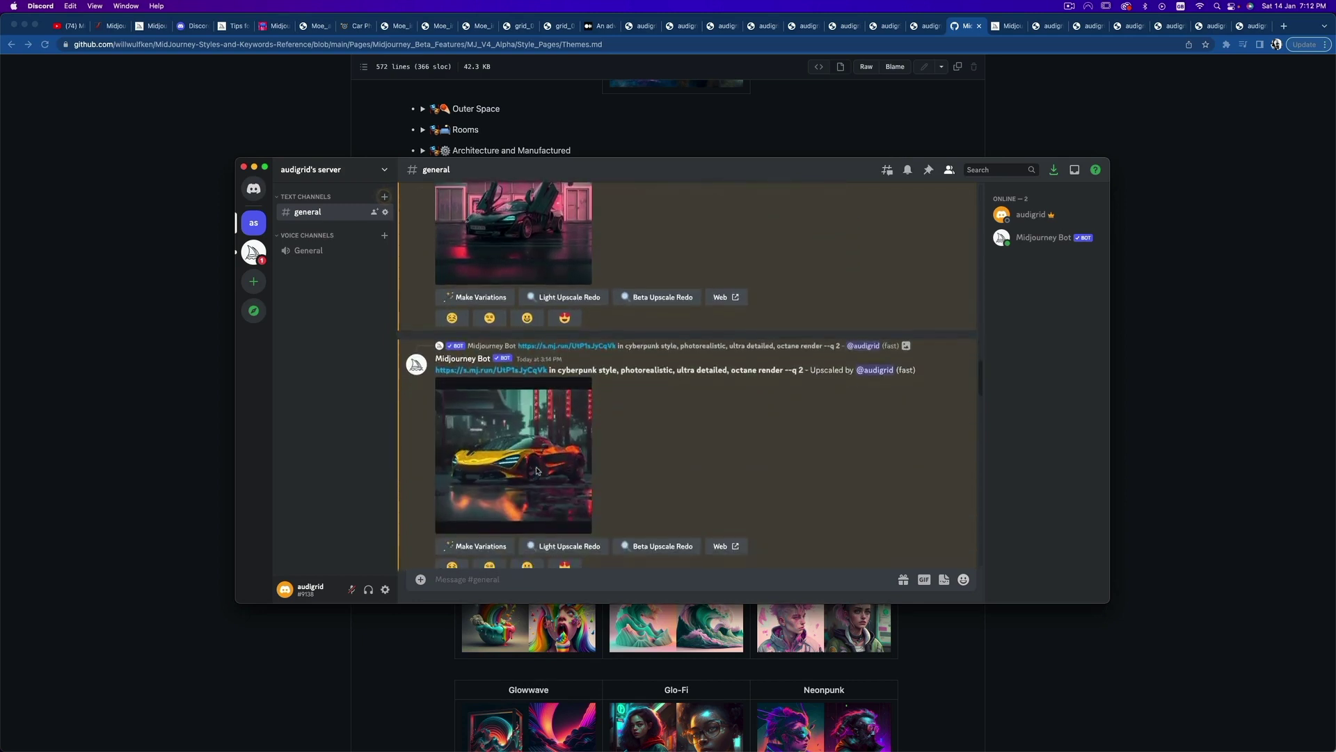
{"action": "scroll", "coordinate": [537, 471], "scroll_direction": "down", "scroll_amount": 1}
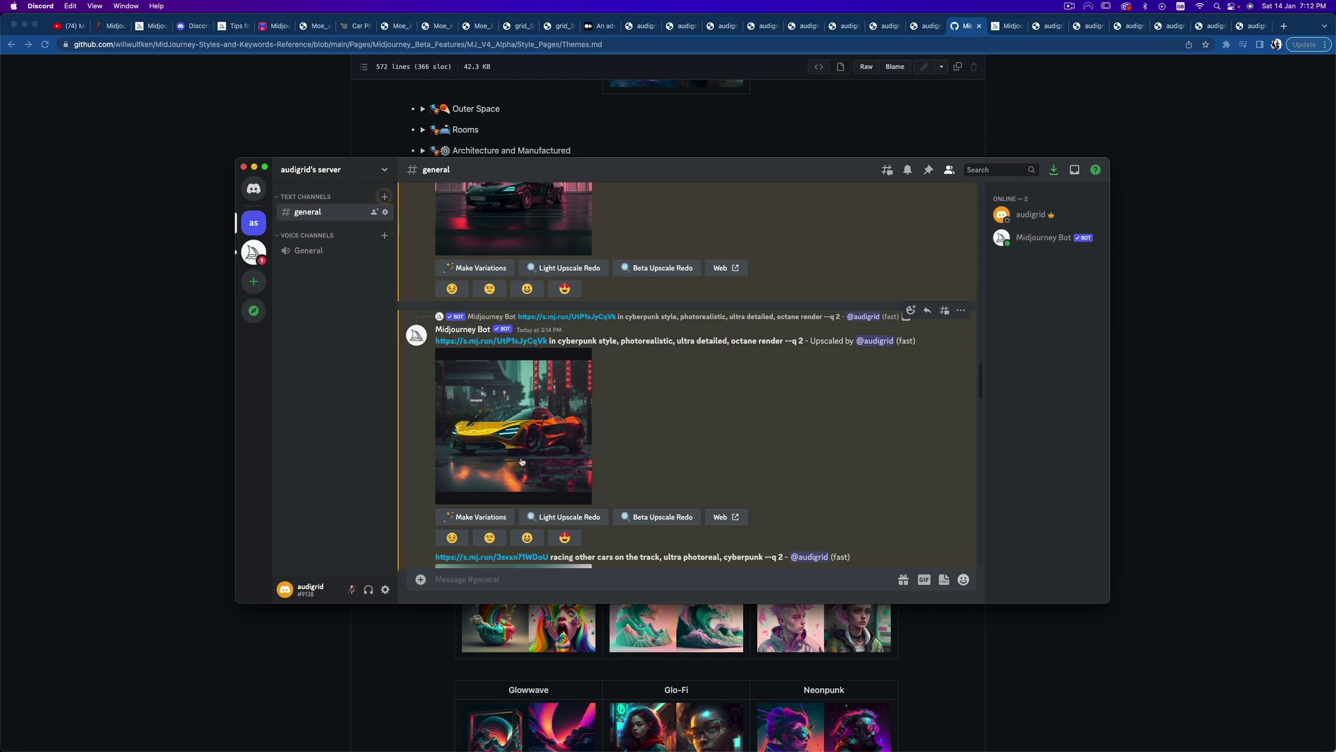
{"action": "scroll", "coordinate": [520, 461], "scroll_direction": "down", "scroll_amount": 10}
{"action": "scroll", "coordinate": [526, 462], "scroll_direction": "down", "scroll_amount": 5}
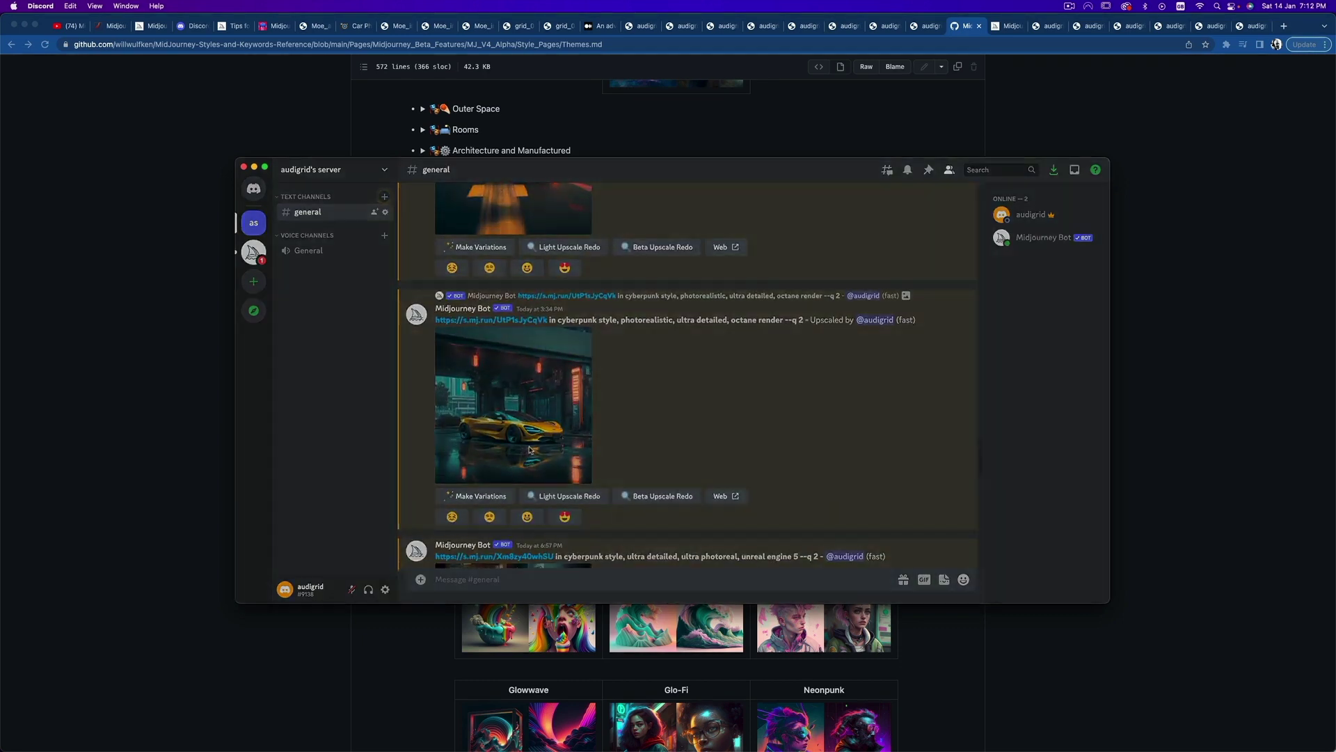
{"action": "left_click", "coordinate": [529, 449]}
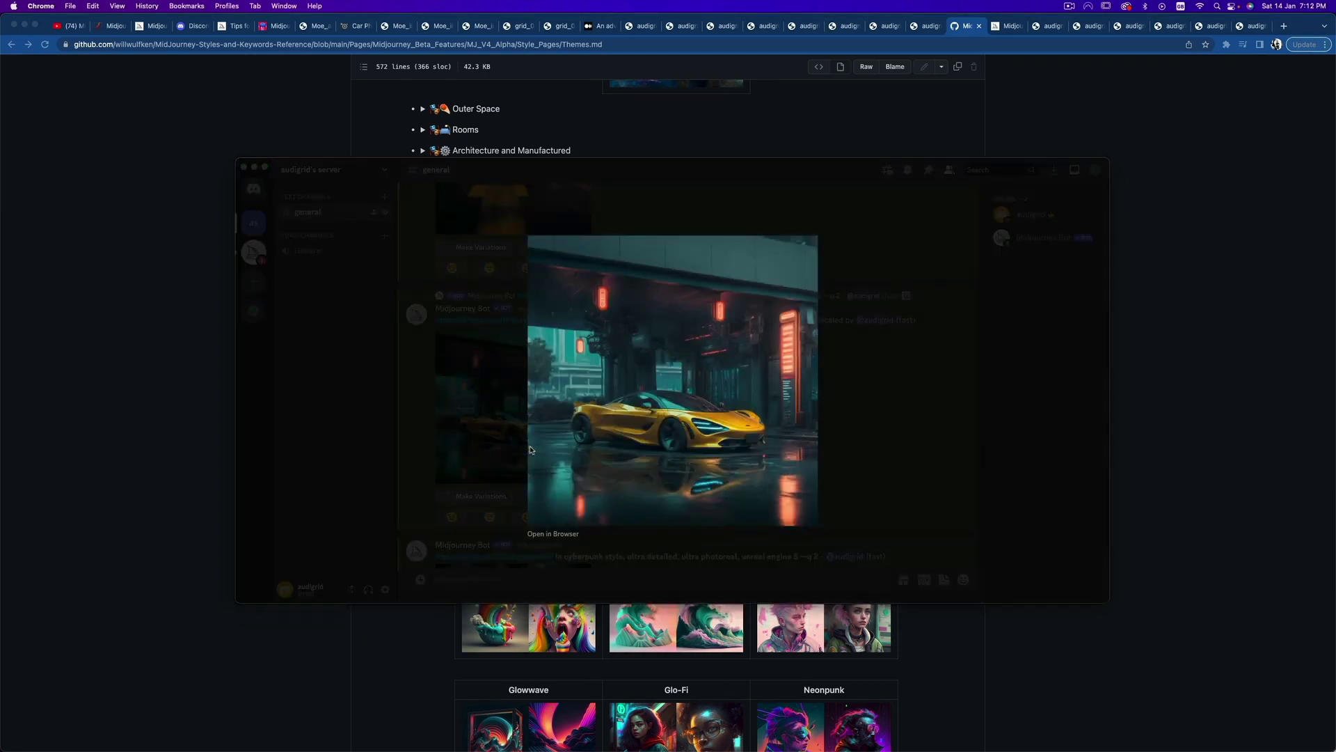
{"action": "left_click", "coordinate": [546, 537]}
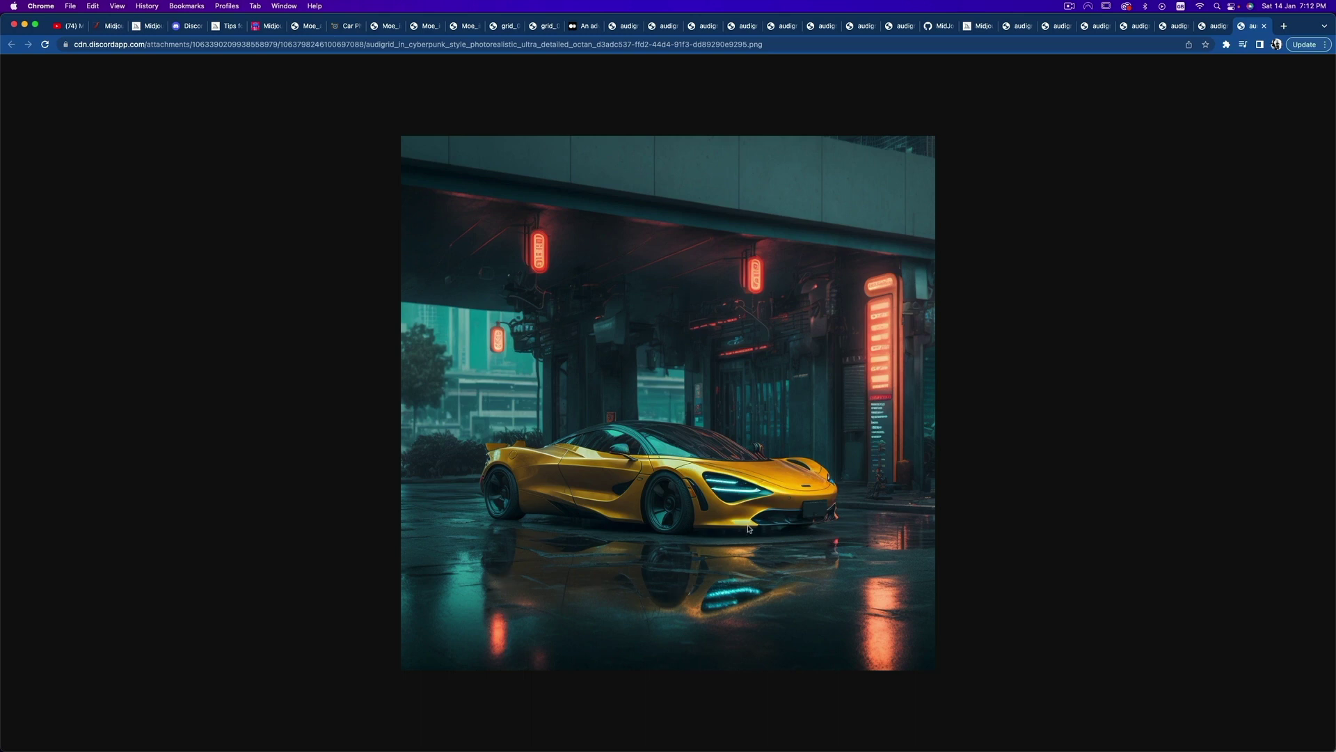
{"action": "key", "text": "super+Tab"}
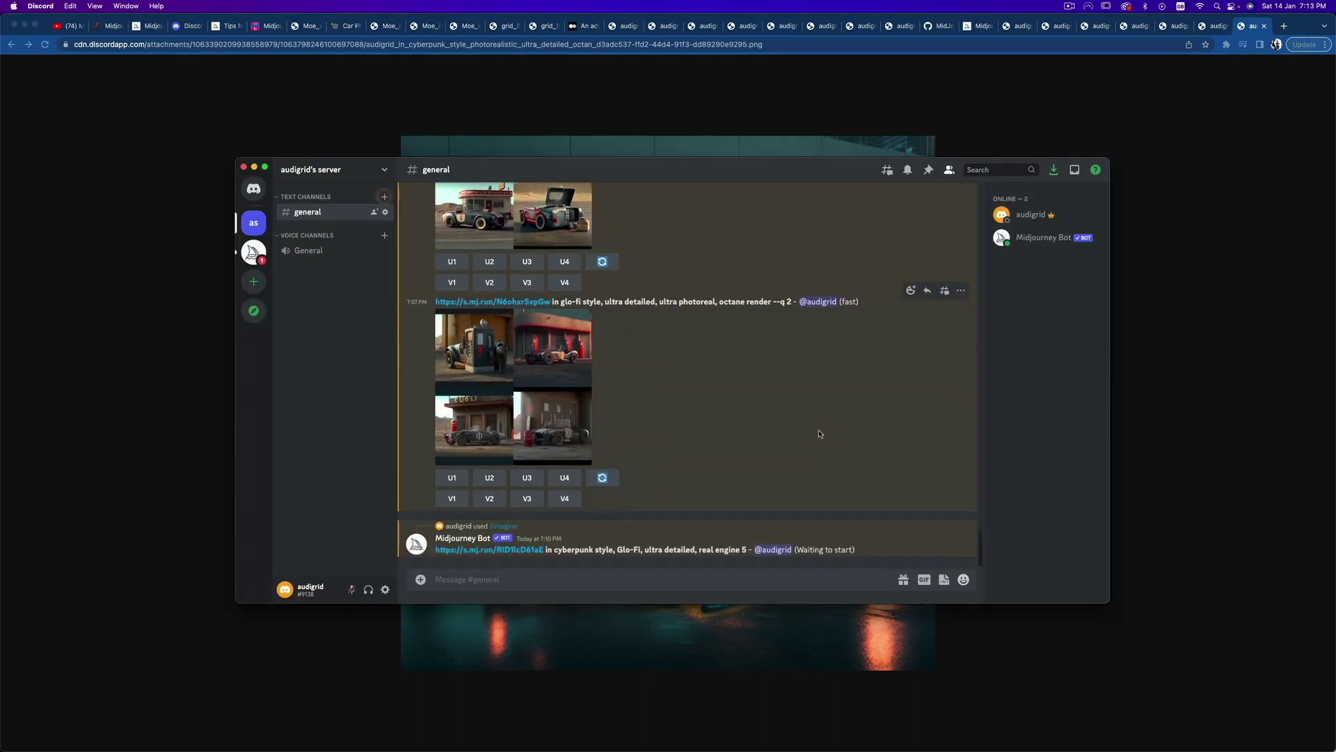
{"action": "scroll", "coordinate": [819, 433], "scroll_direction": "up", "scroll_amount": 10}
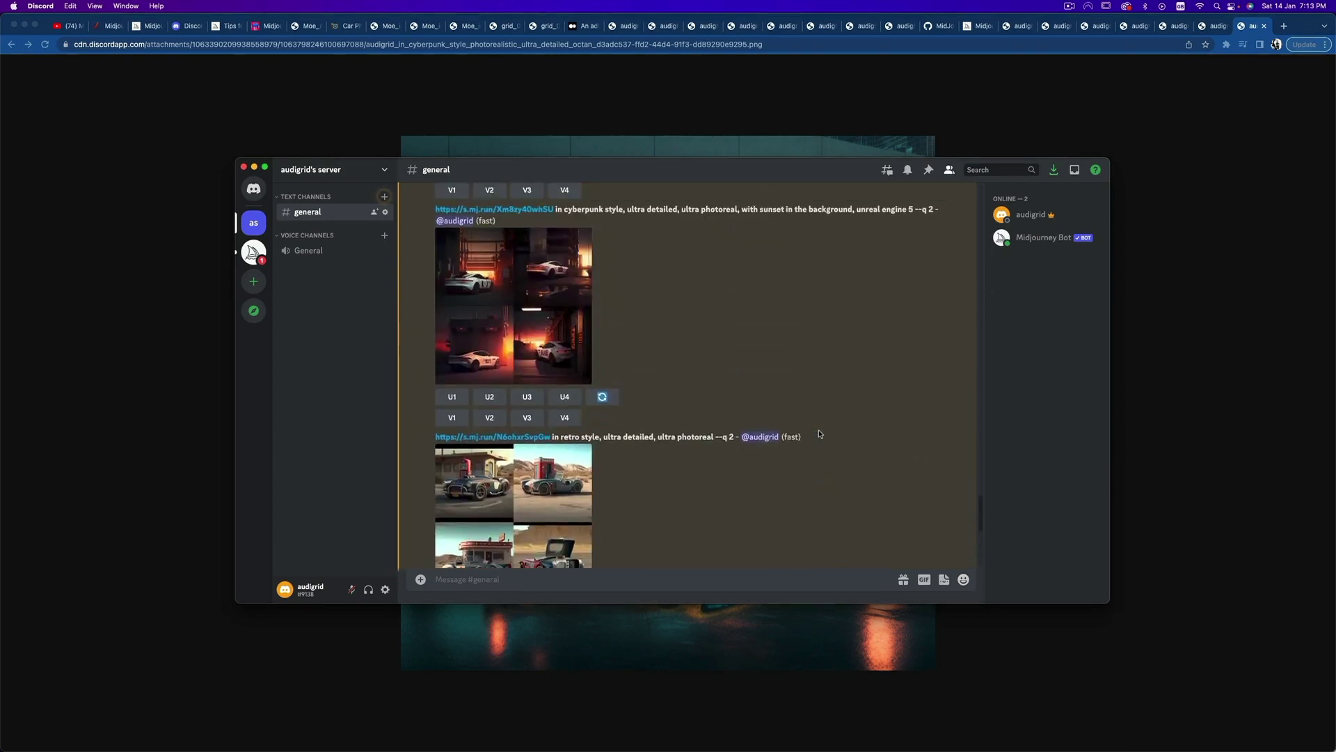
Step: Scroll up in #general while the Glo-Fi cyberpunk Audi grid finishes generating
{"action": "scroll", "coordinate": [820, 433], "scroll_direction": "up", "scroll_amount": 3}
{"action": "scroll", "coordinate": [820, 434], "scroll_direction": "up", "scroll_amount": 3}
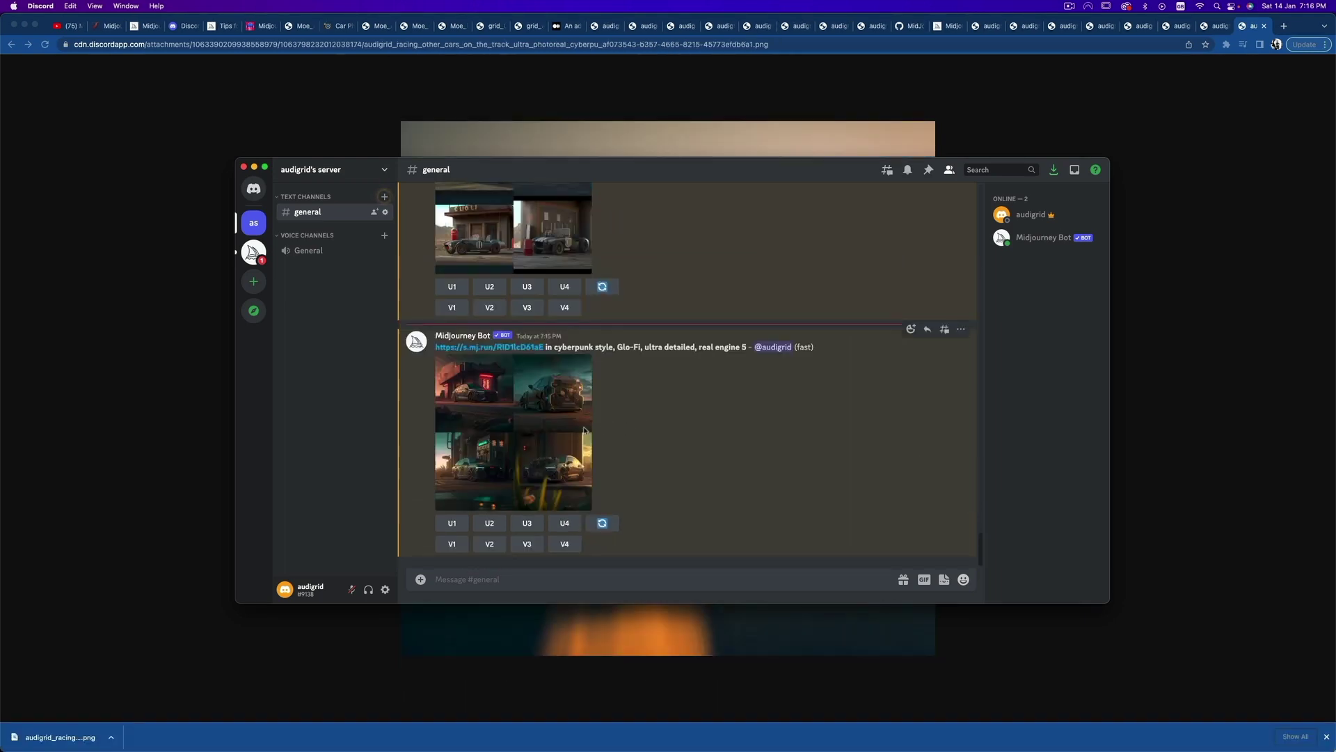
Step: Open the Glo-Fi Audi grid full-size in Chrome, then return to Discord and close the preview
{"action": "left_click", "coordinate": [519, 432]}
{"action": "left_click", "coordinate": [635, 459]}
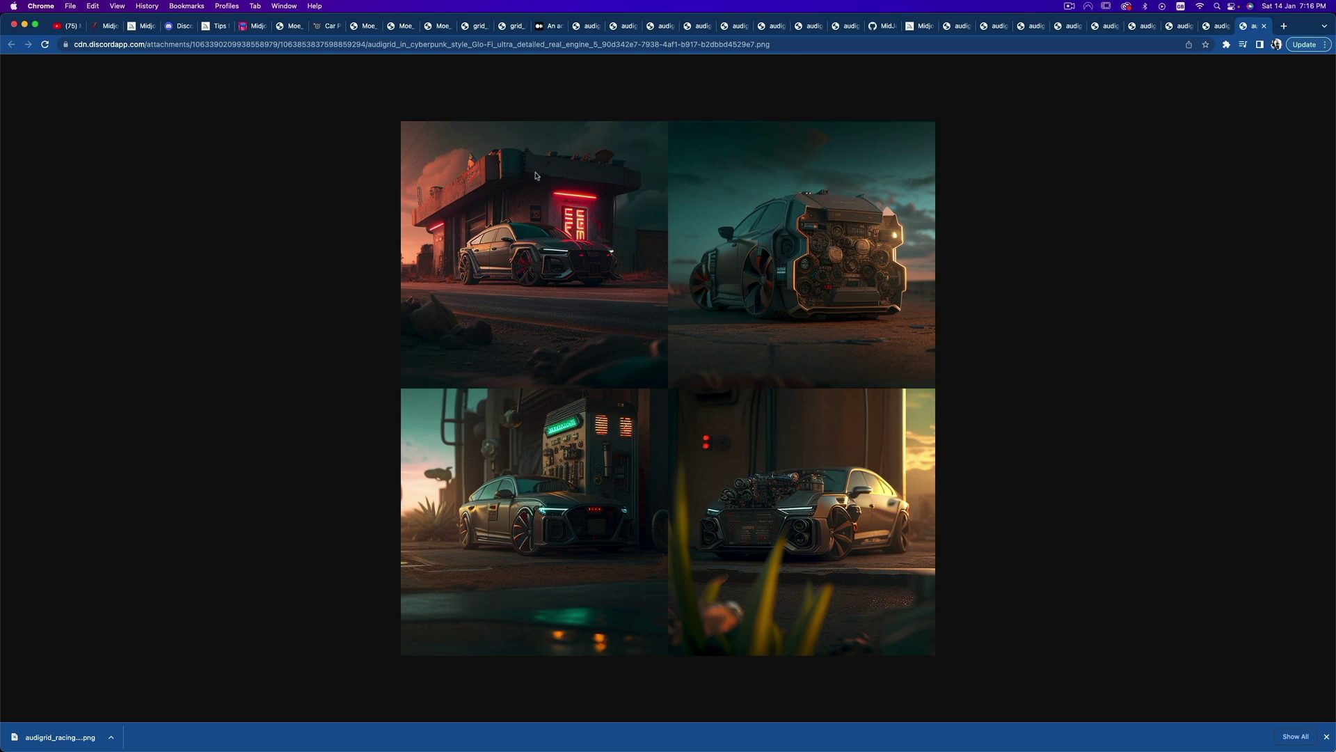
{"action": "key", "text": "super+Tab"}
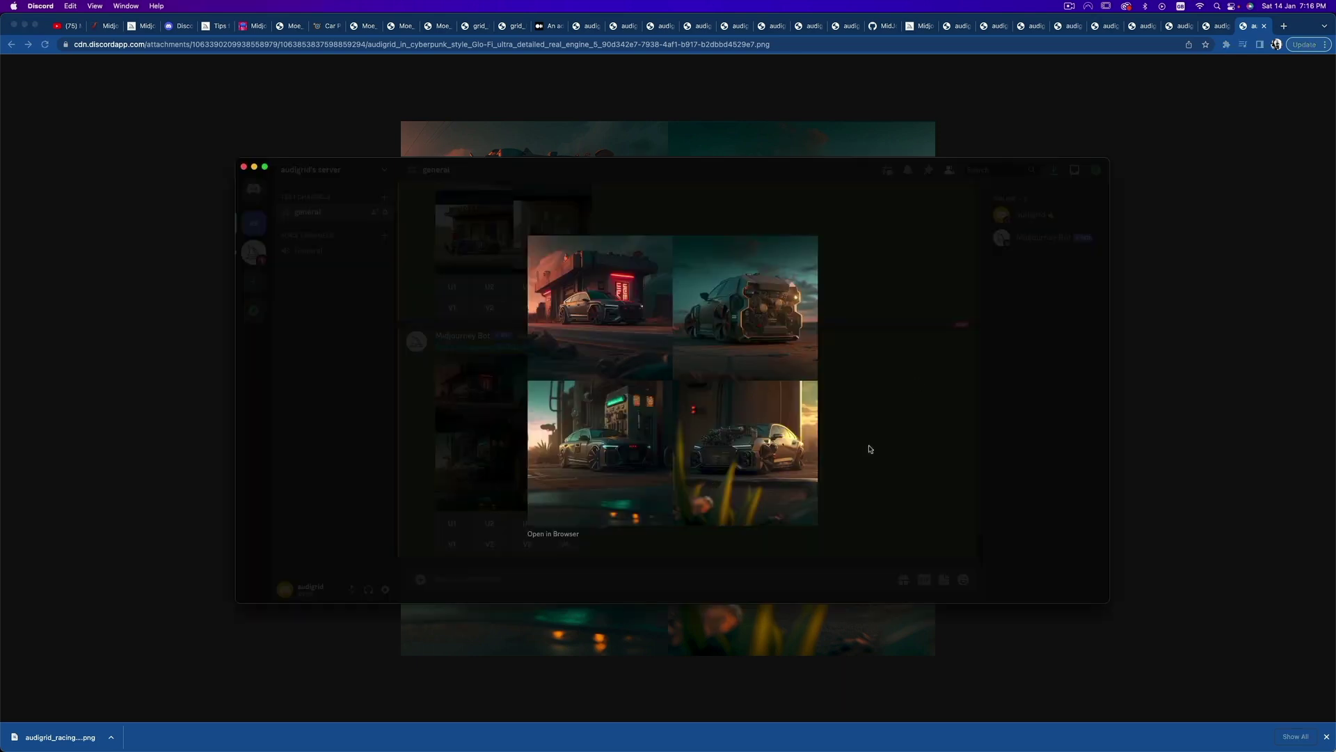
{"action": "left_click", "coordinate": [1000, 447]}
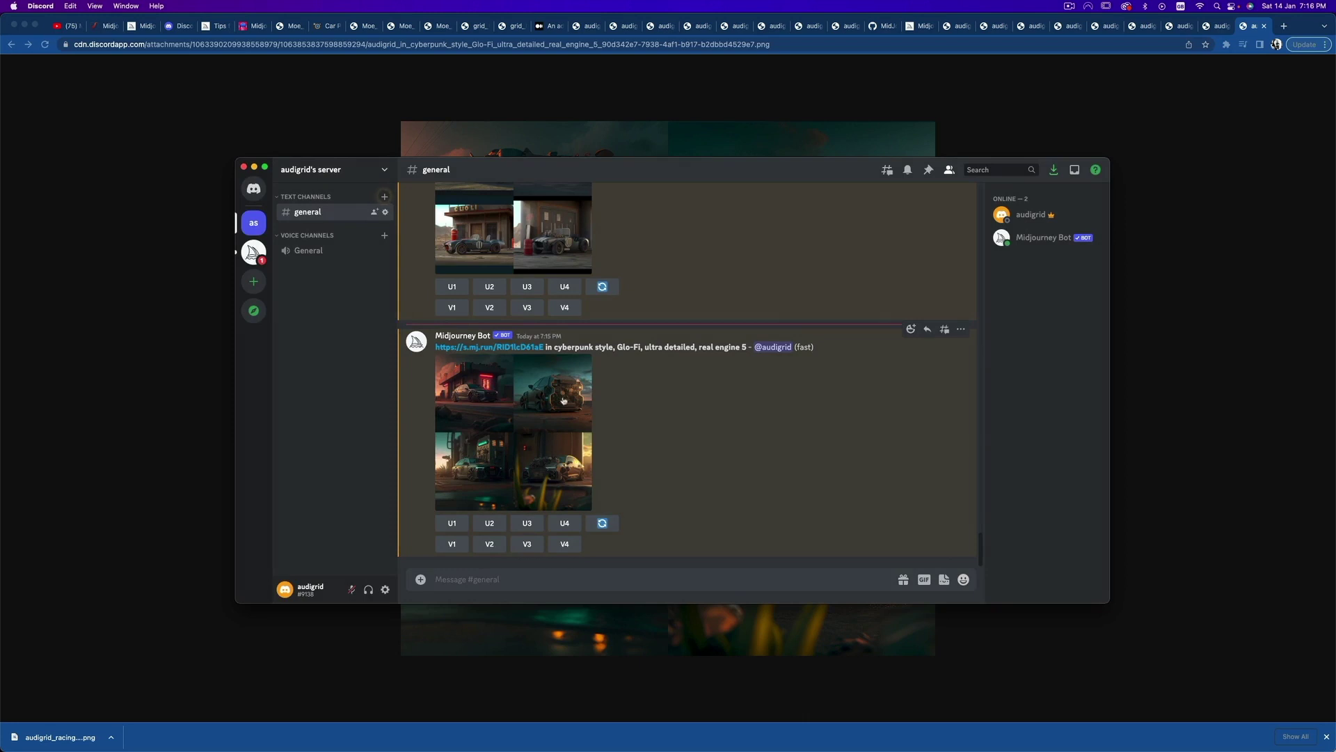
Step: Upscale image #1 (U1) of the Glo-Fi cyberpunk Audi grid
{"action": "left_click", "coordinate": [452, 523]}
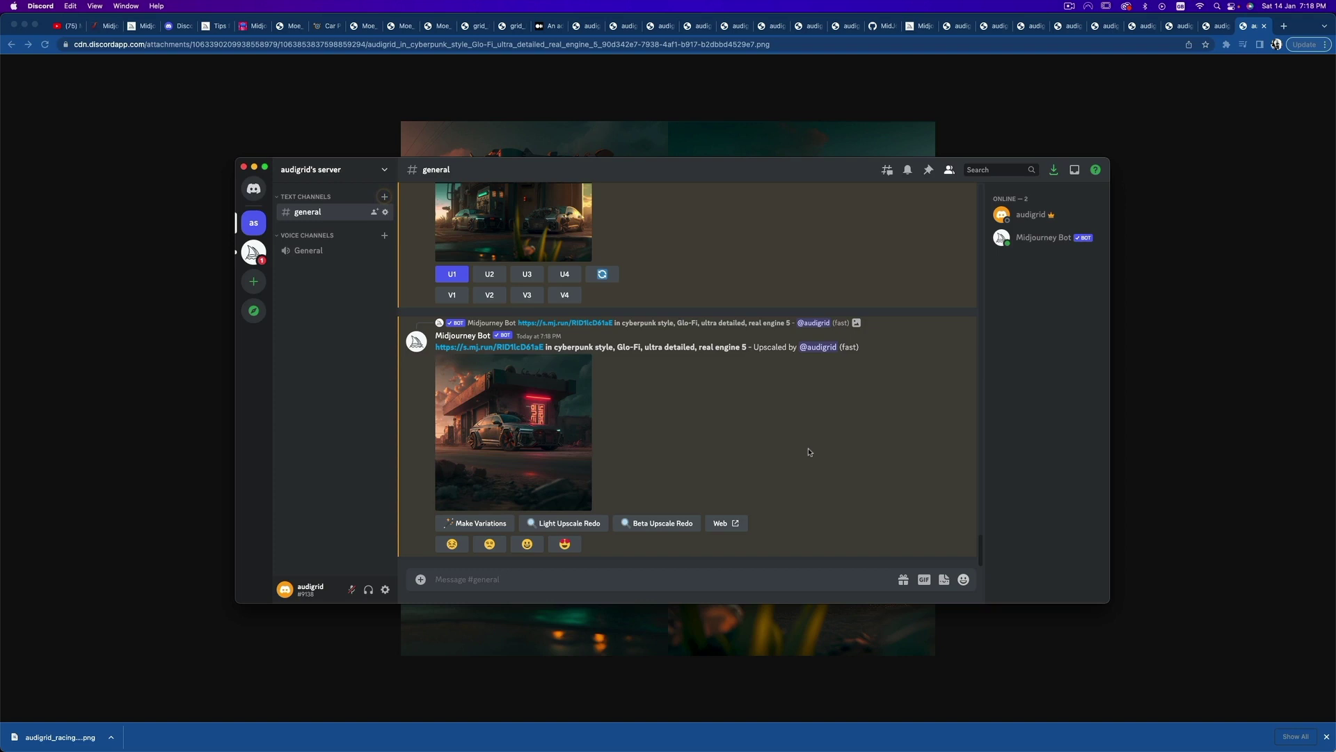
Step: Open the upscaled Glo-Fi cyberpunk Audi image full-size in a Chrome tab
{"action": "left_click", "coordinate": [496, 425]}
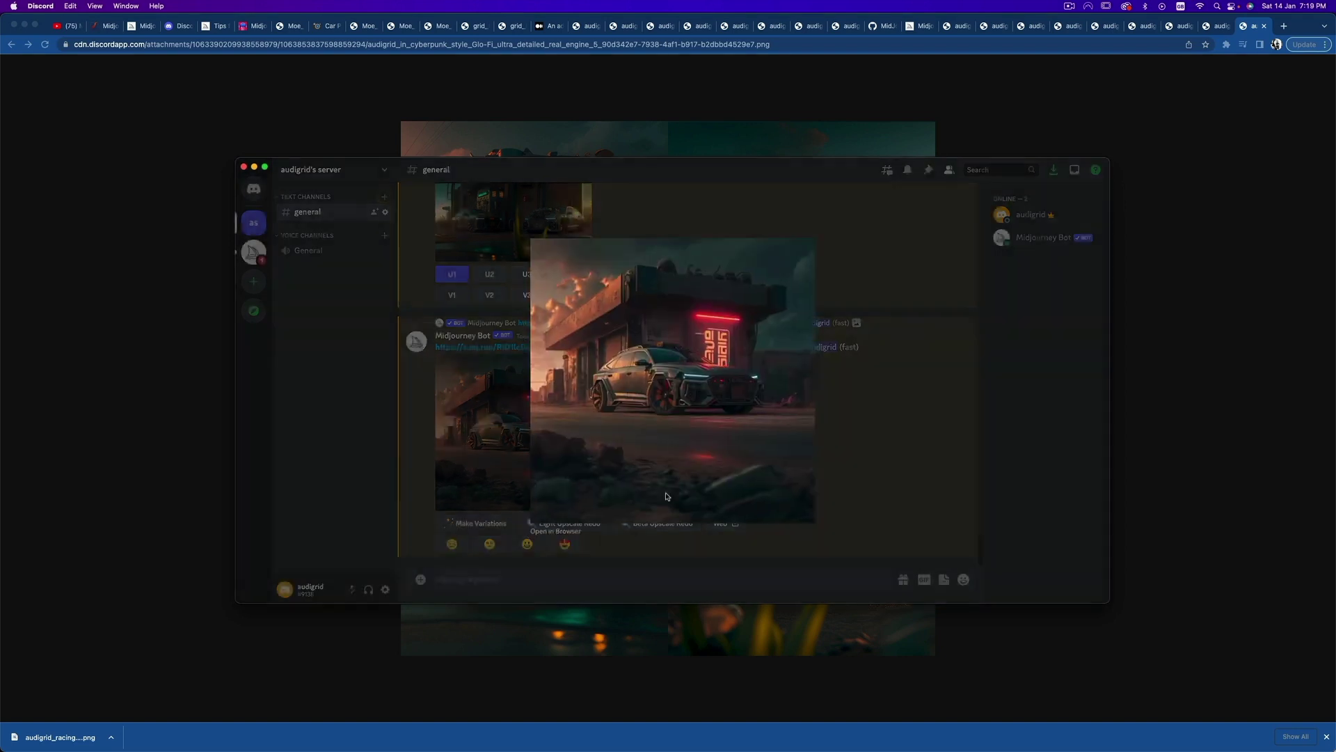
{"action": "left_click", "coordinate": [574, 533]}
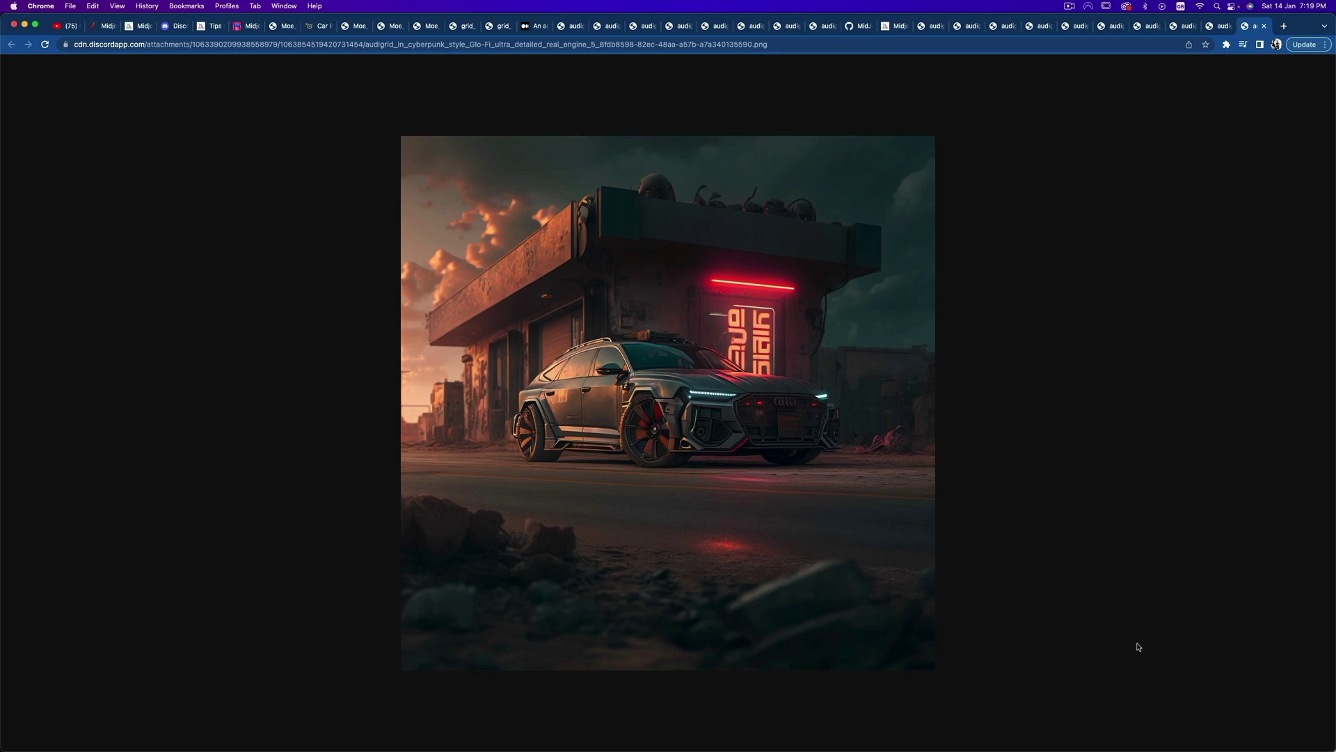